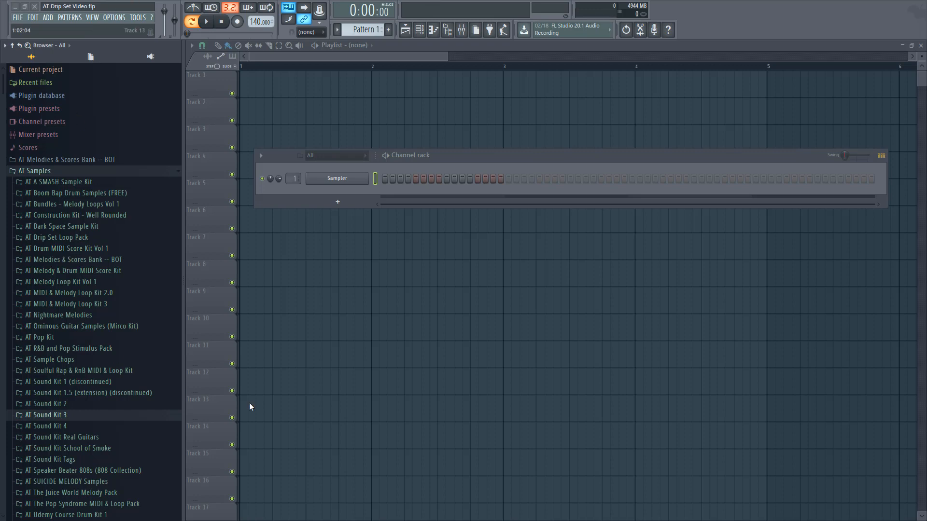
# - Browse the AT Drip Set Loop Pack and preview the master loops of Sample 1 - Iclandic Forest and Sample 2 - Spaceship Ride
pyautogui.click(96, 237)
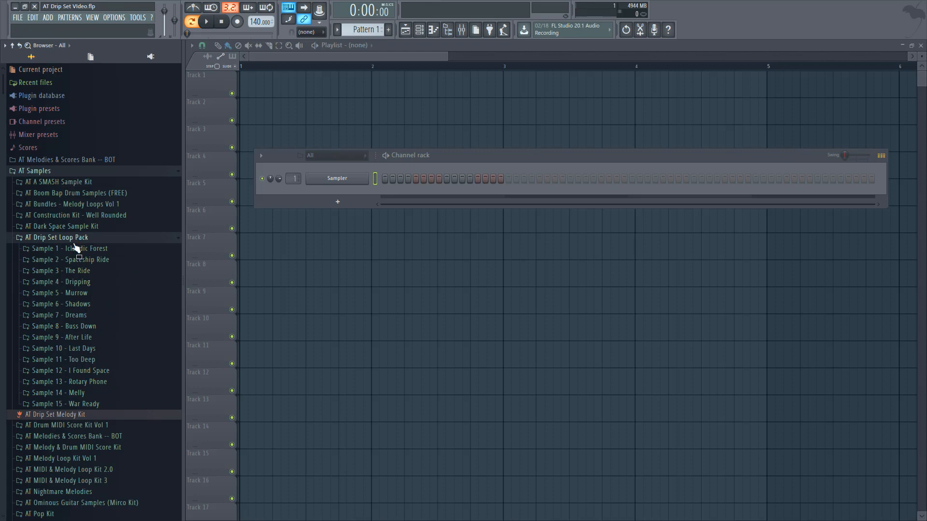
pyautogui.click(95, 248)
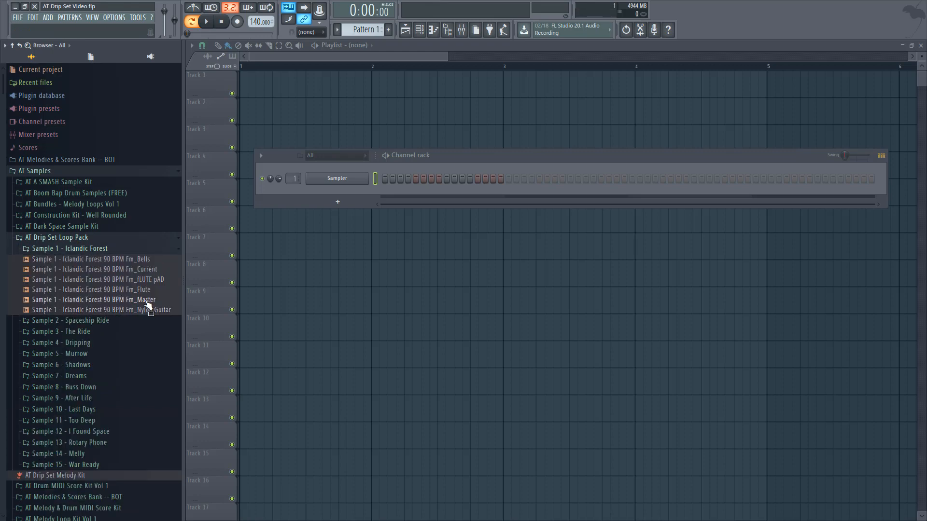
pyautogui.click(146, 301)
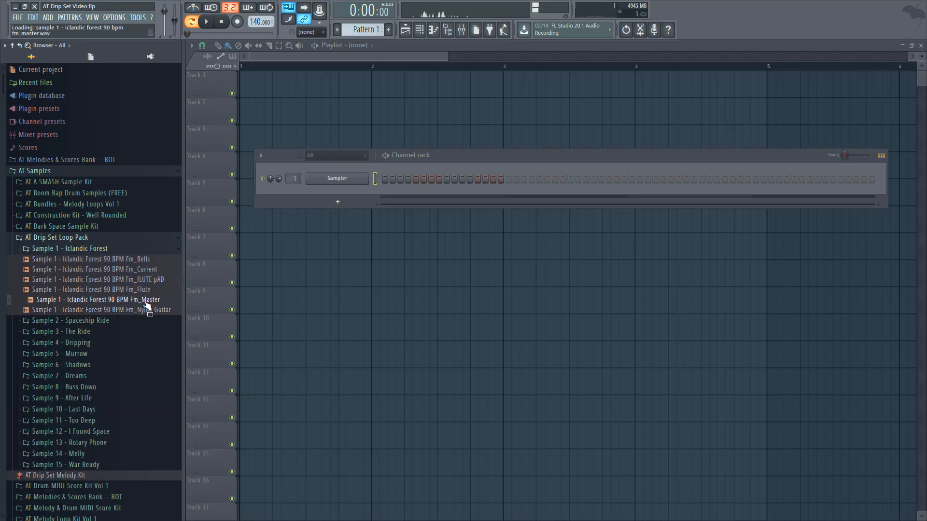
pyautogui.click(104, 321)
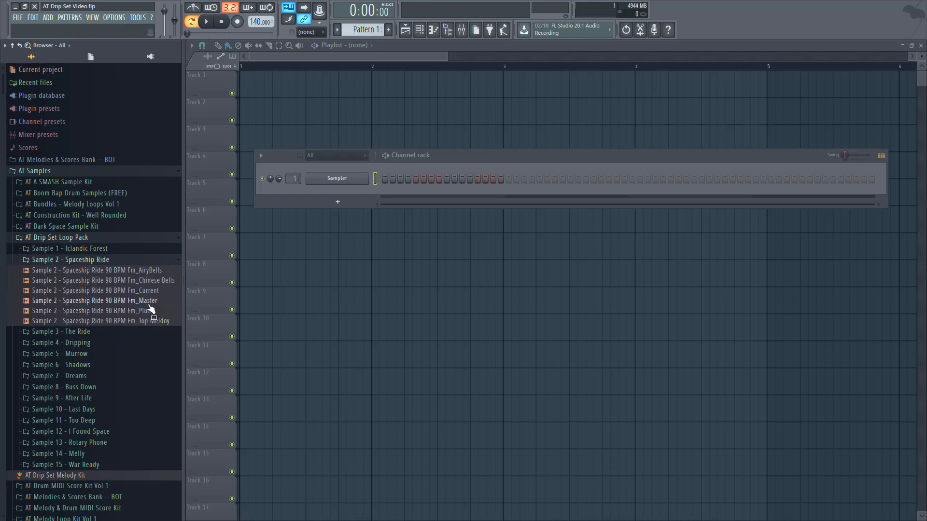
pyautogui.click(124, 304)
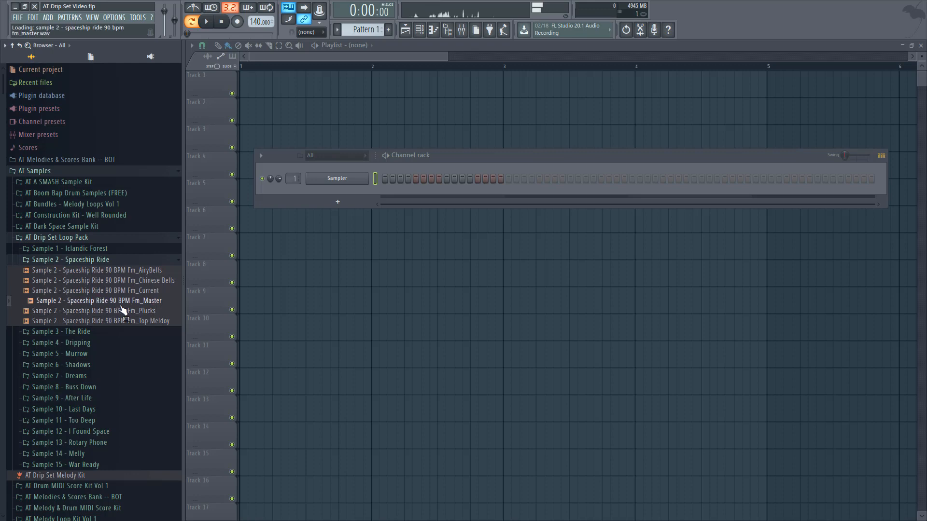
# - Preview the 86 BPM master loop of Sample 3 - The Ride and the 110 BPM master loop of Sample 4 - Dripping
pyautogui.click(104, 332)
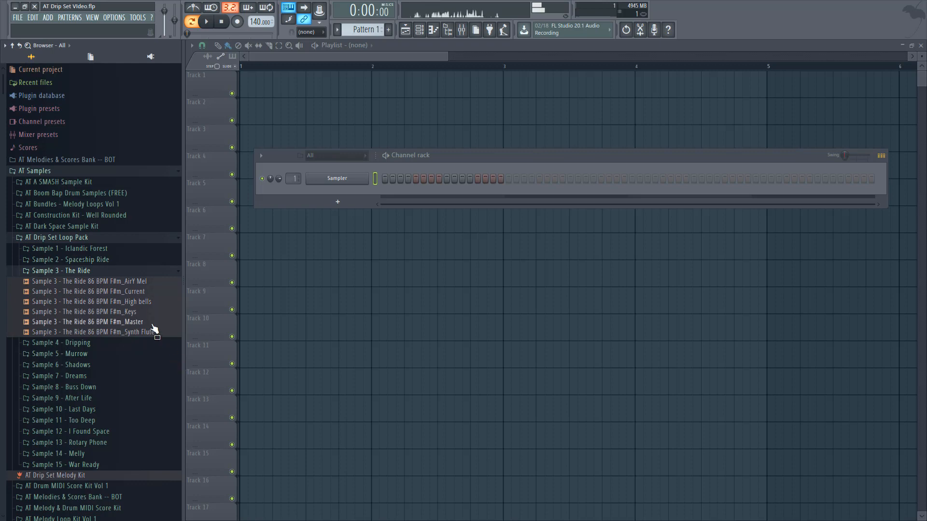
pyautogui.click(152, 323)
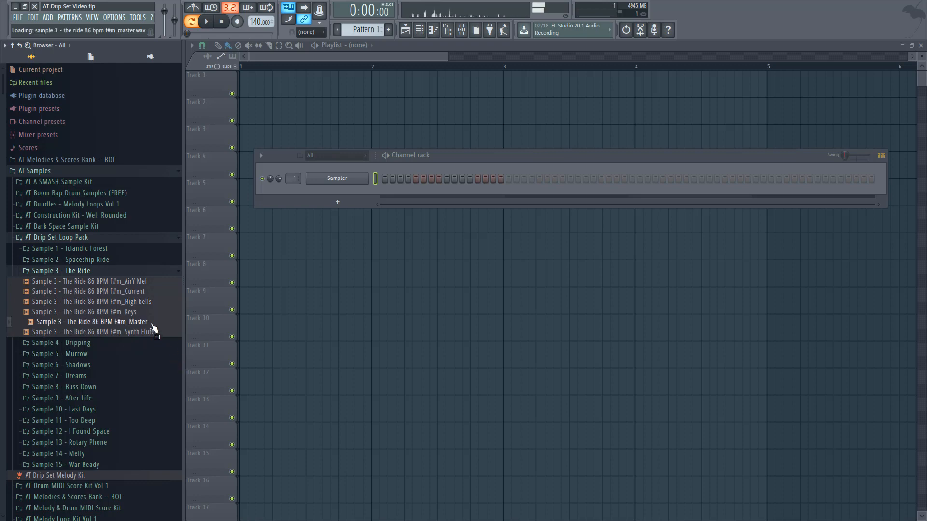
pyautogui.click(104, 344)
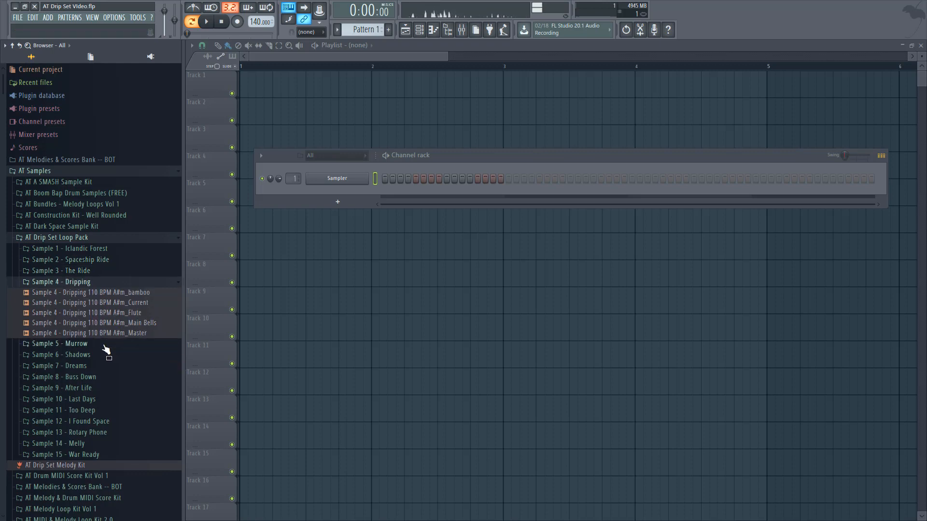
pyautogui.click(148, 334)
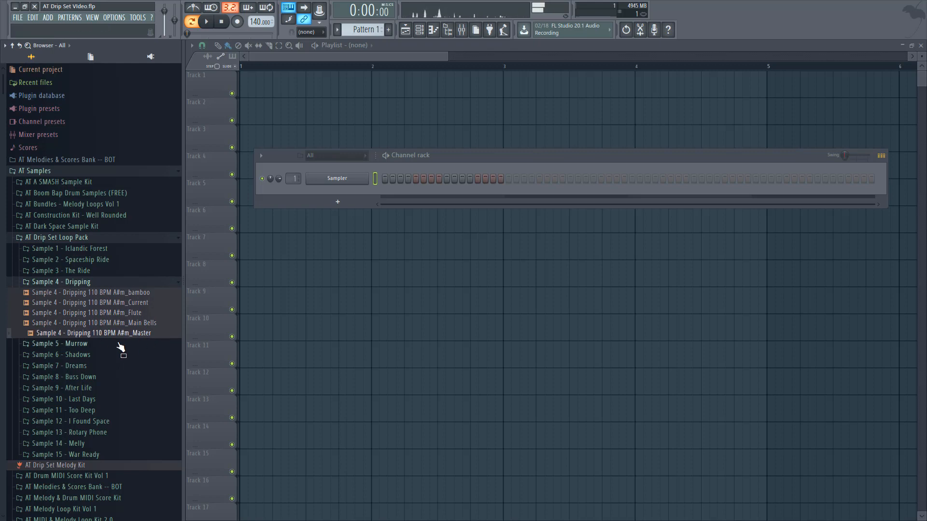
# - Preview the master loops of Sample 5 - Murrow and Sample 6 - Shadows, and collapse the Shadows folder
pyautogui.moveTo(120, 347); pyautogui.dragTo(48, 350)
pyautogui.click(46, 347)
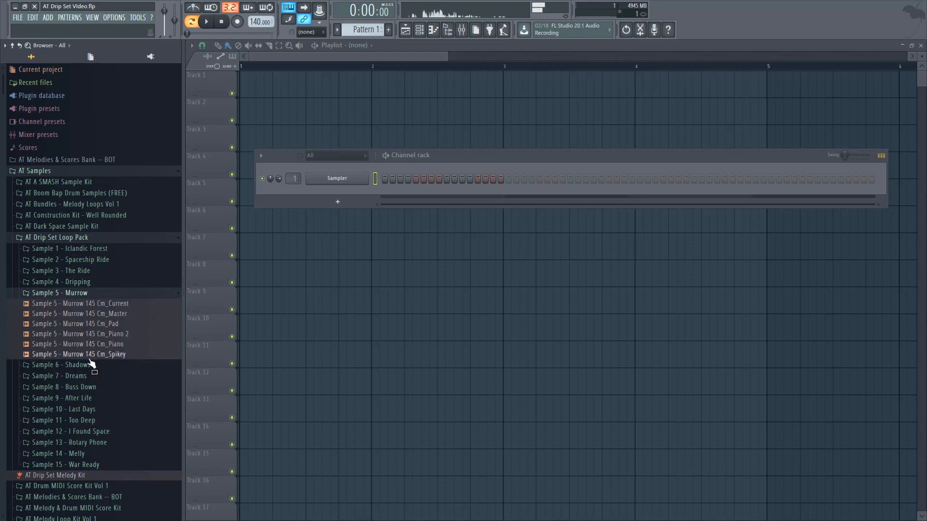
pyautogui.click(136, 315)
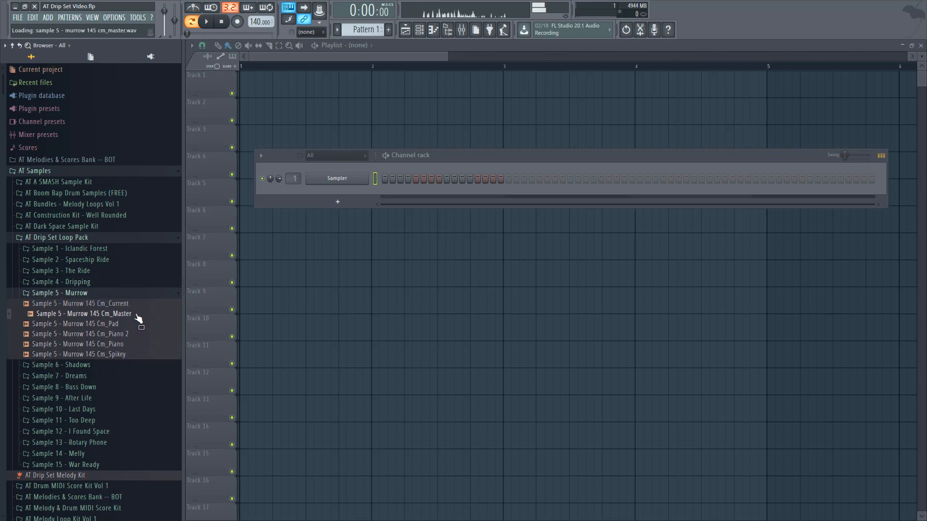
pyautogui.click(95, 368)
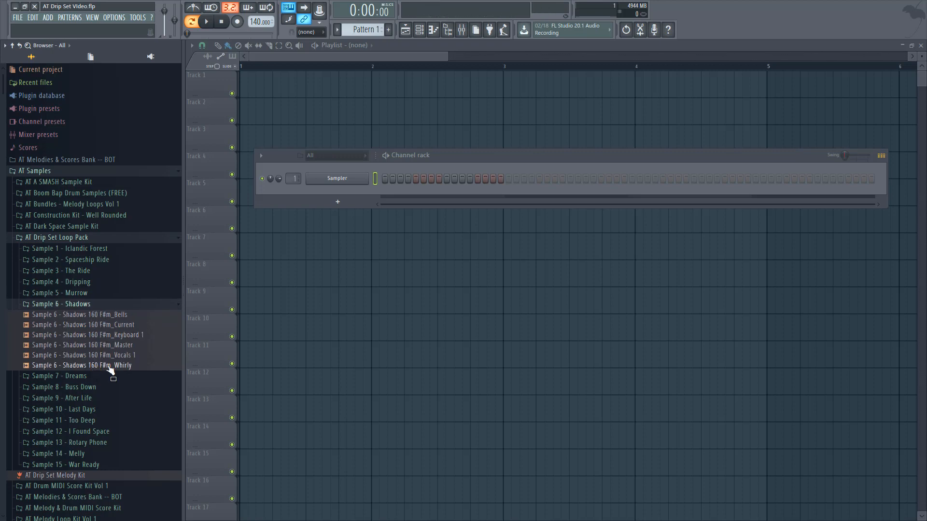
pyautogui.click(132, 346)
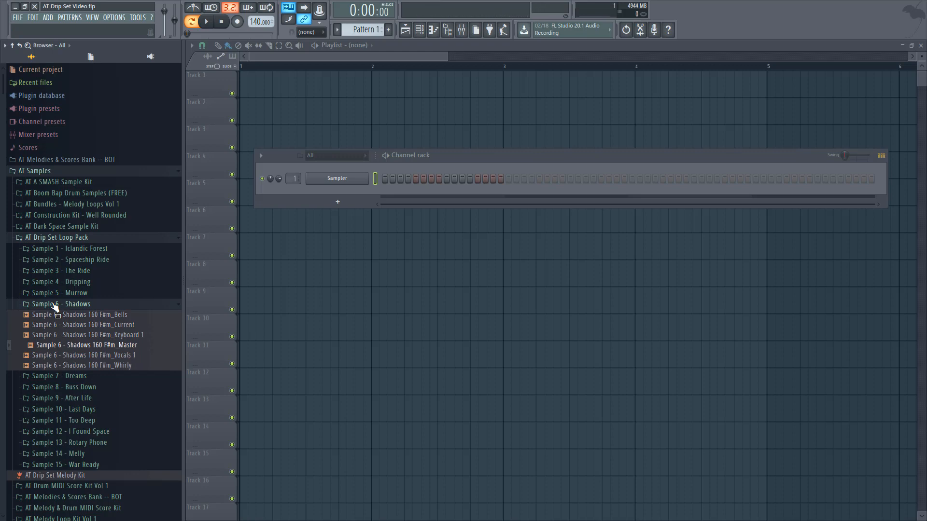
pyautogui.click(54, 304)
# - Preview the master loops of Sample 7 - Dreams and Sample 8 - Buss Down
pyautogui.click(75, 317)
pyautogui.click(111, 357)
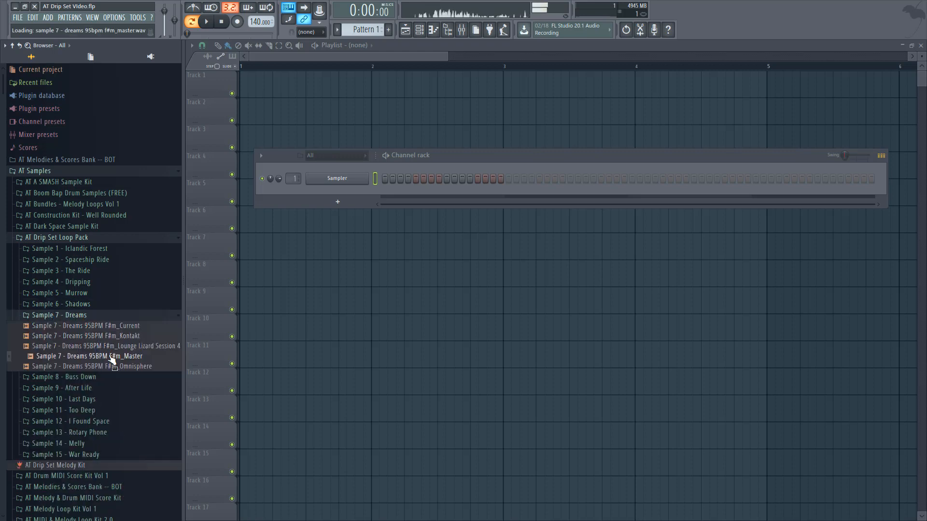
pyautogui.click(90, 378)
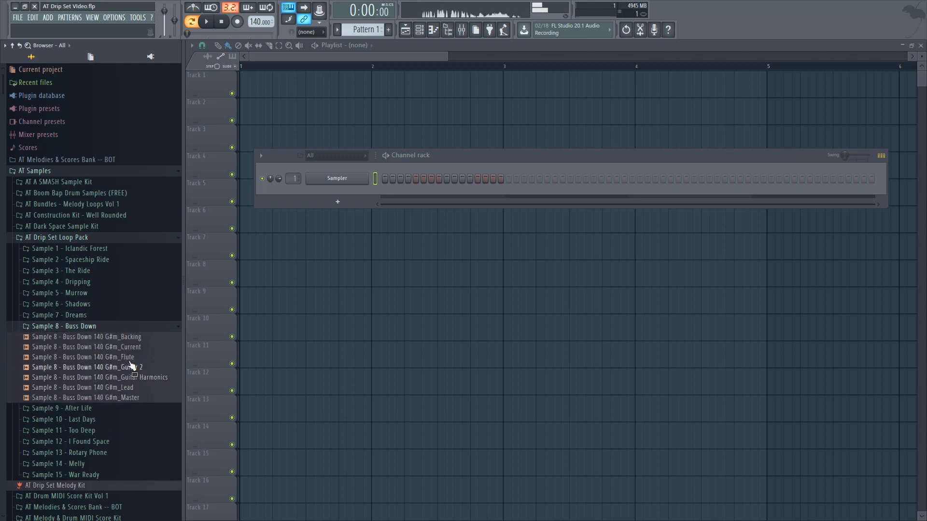
pyautogui.click(168, 400)
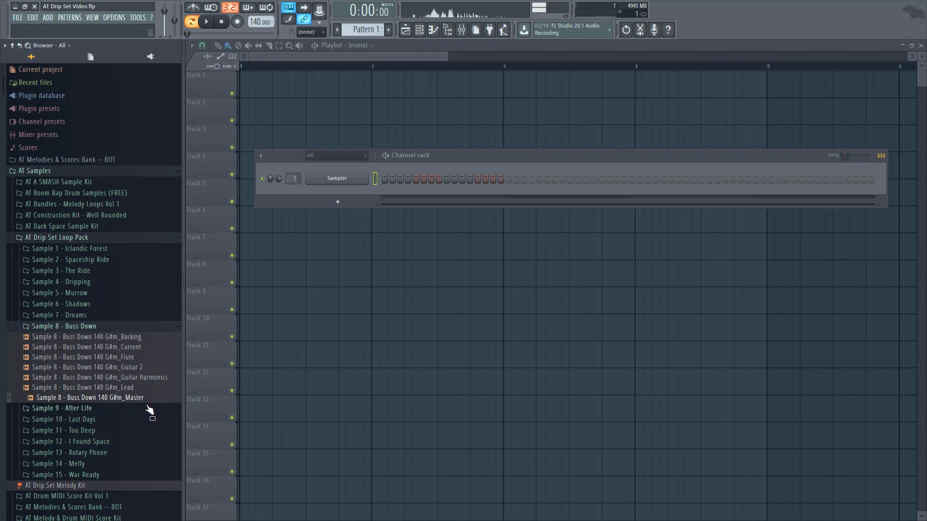
# - Preview the master loops of Sample 9 - After Life and Sample 10 - Last Days, collapsing each folder
pyautogui.click(116, 410)
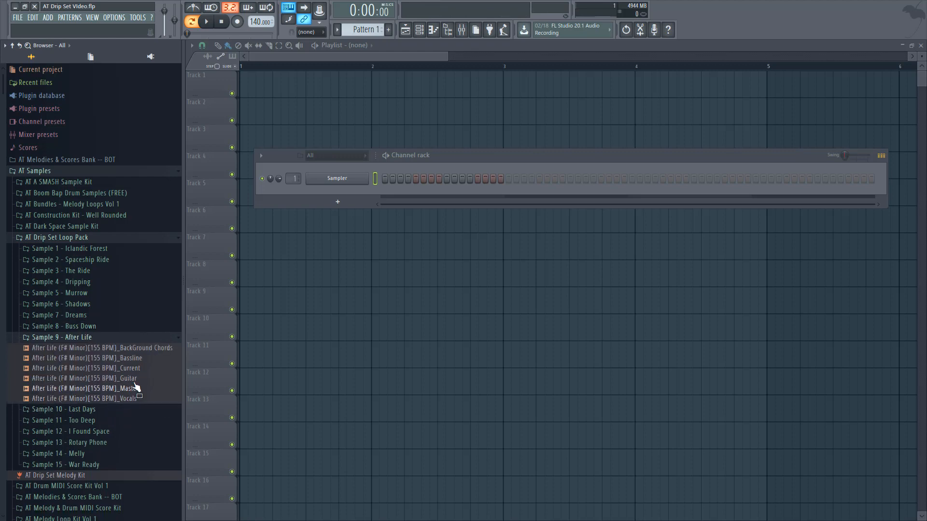
pyautogui.click(148, 390)
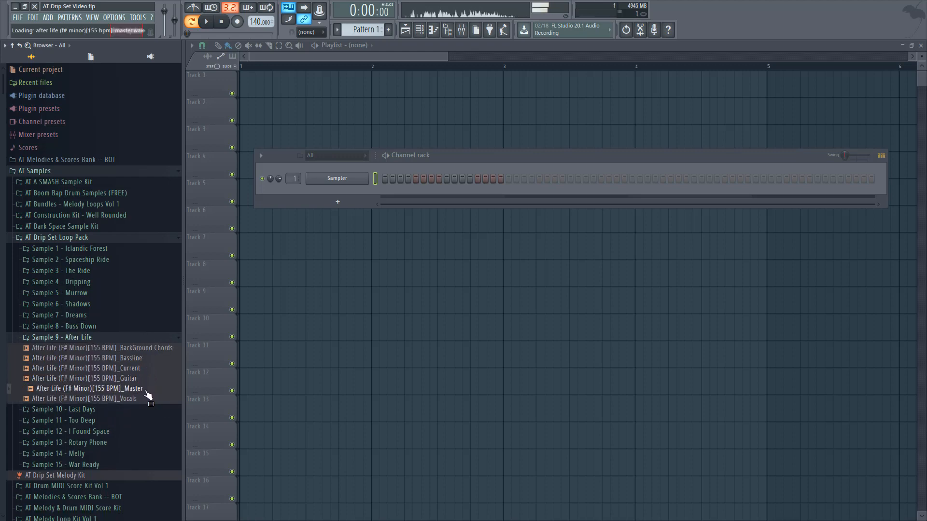
pyautogui.click(128, 339)
pyautogui.click(119, 349)
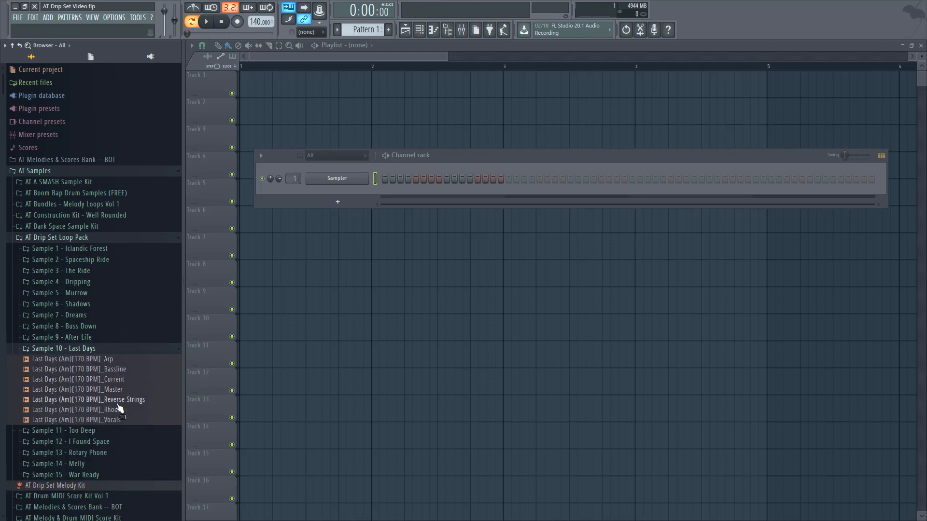
pyautogui.click(121, 390)
pyautogui.click(96, 350)
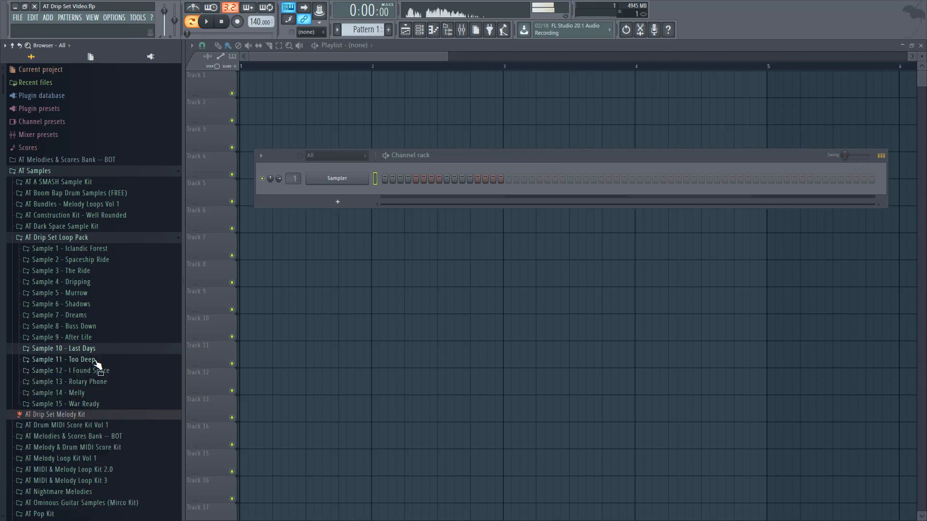
# - Preview the master loops of Sample 11 - Too Deep and Sample 12 - I Found Space, collapsing each folder
pyautogui.click(96, 361)
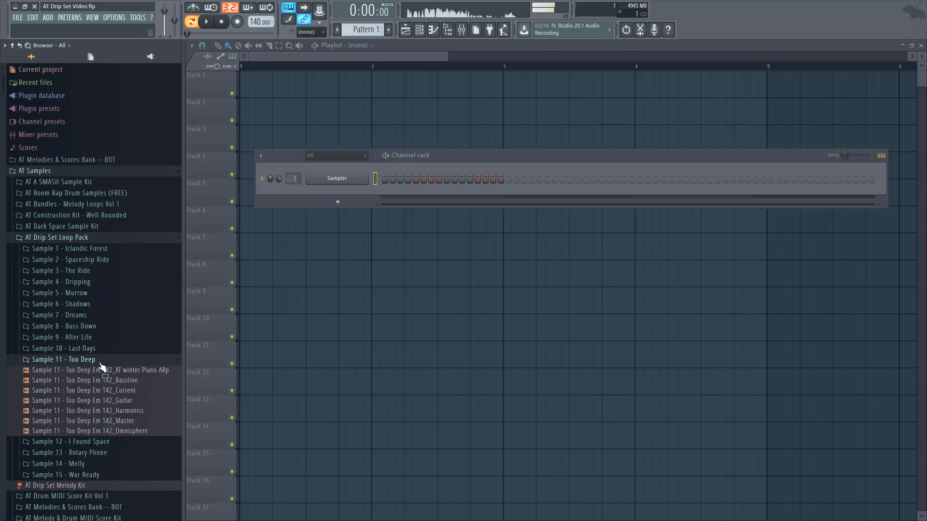
pyautogui.click(143, 424)
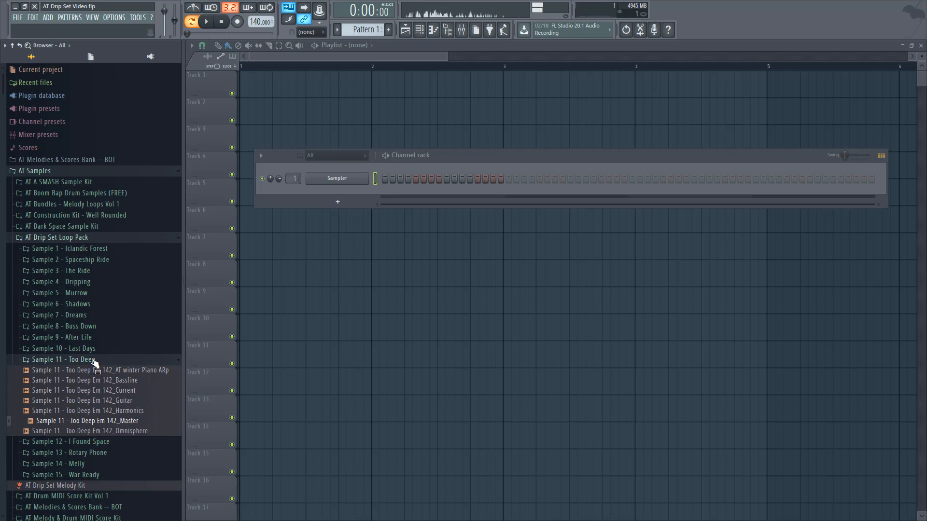
pyautogui.click(27, 359)
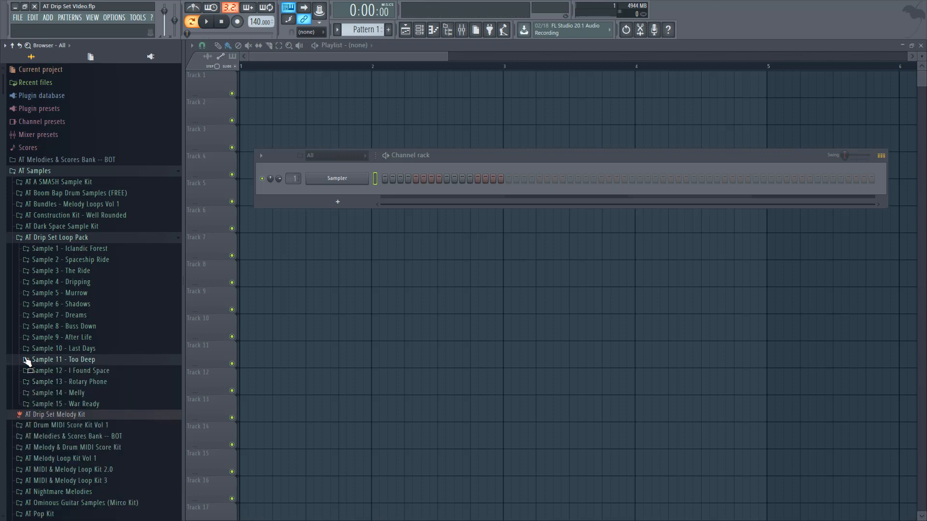
pyautogui.click(95, 371)
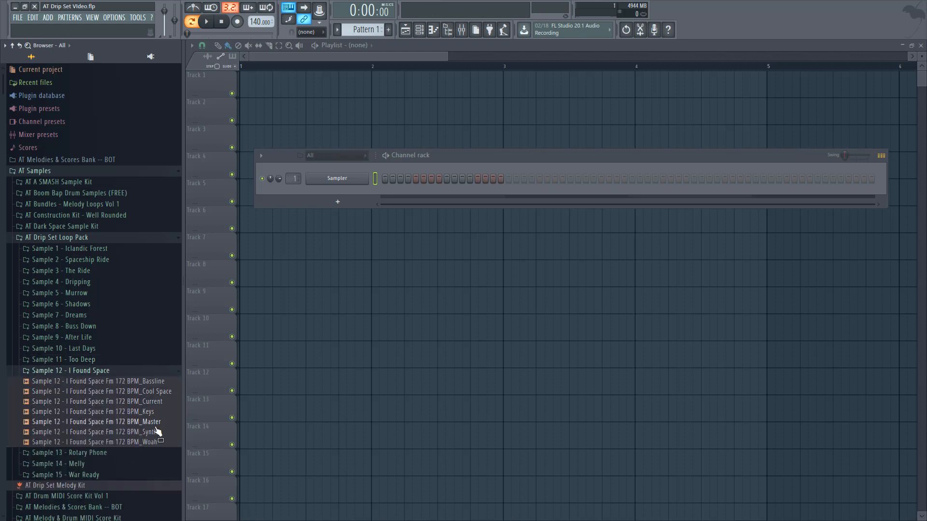
pyautogui.click(154, 421)
pyautogui.click(96, 372)
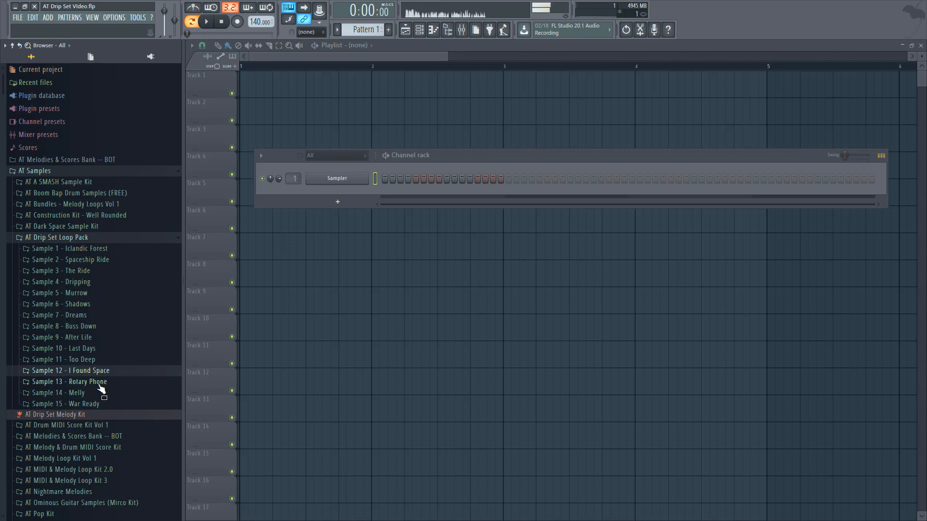
# - Preview the master loops of Sample 13 - Rotary Phone and Sample 14 - Melly
pyautogui.click(99, 383)
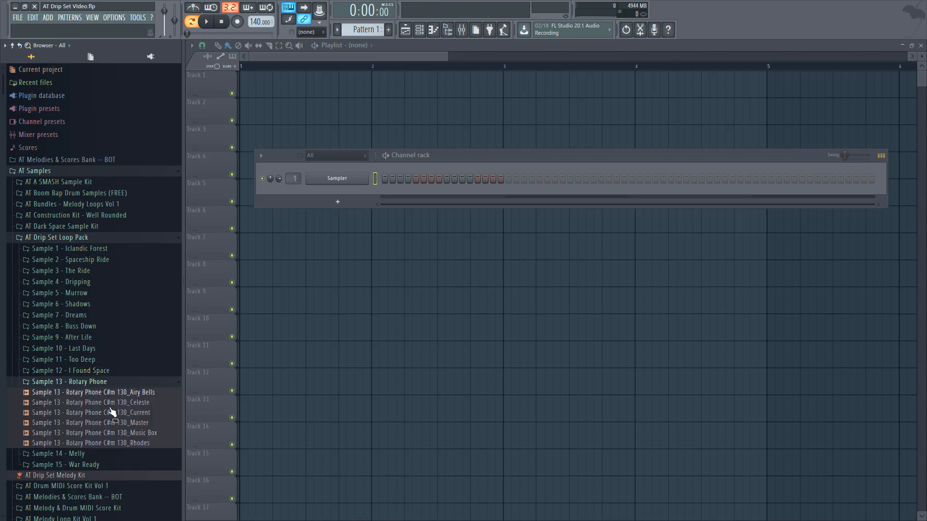
pyautogui.click(120, 425)
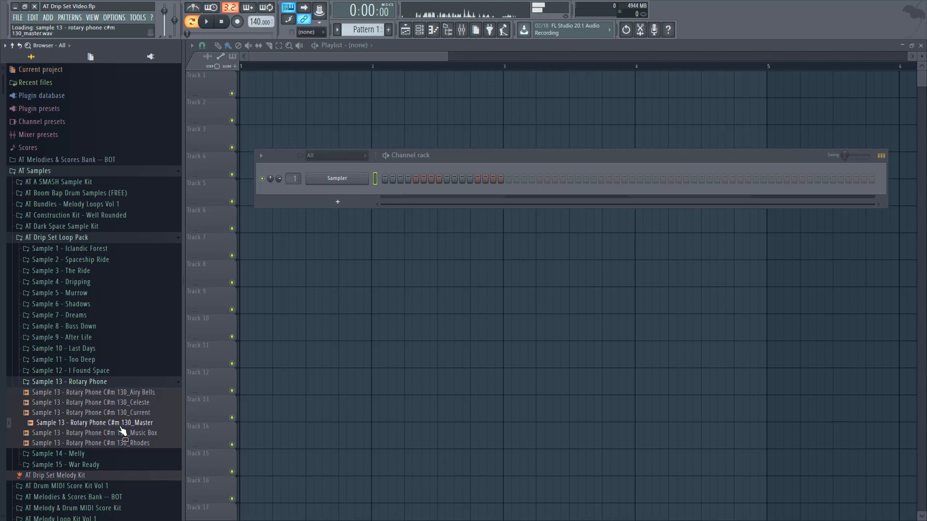
pyautogui.click(104, 382)
pyautogui.click(123, 393)
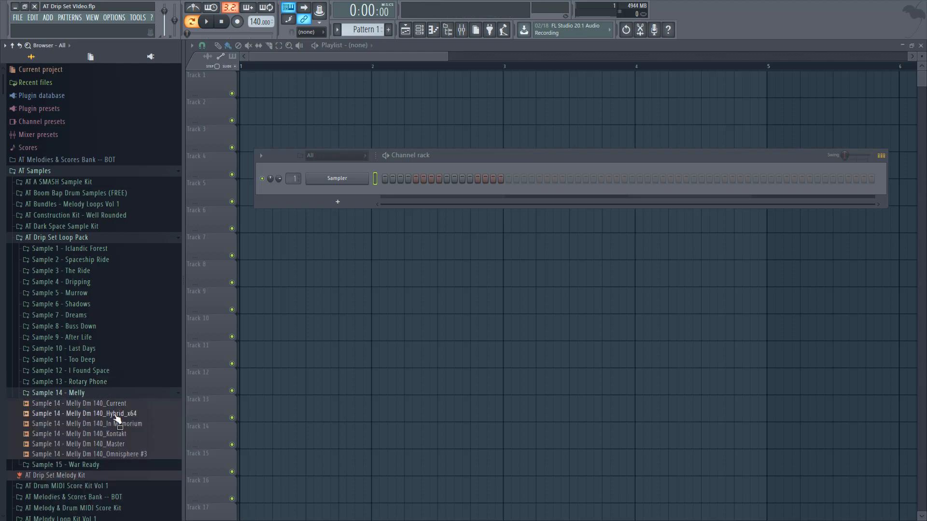
pyautogui.click(130, 444)
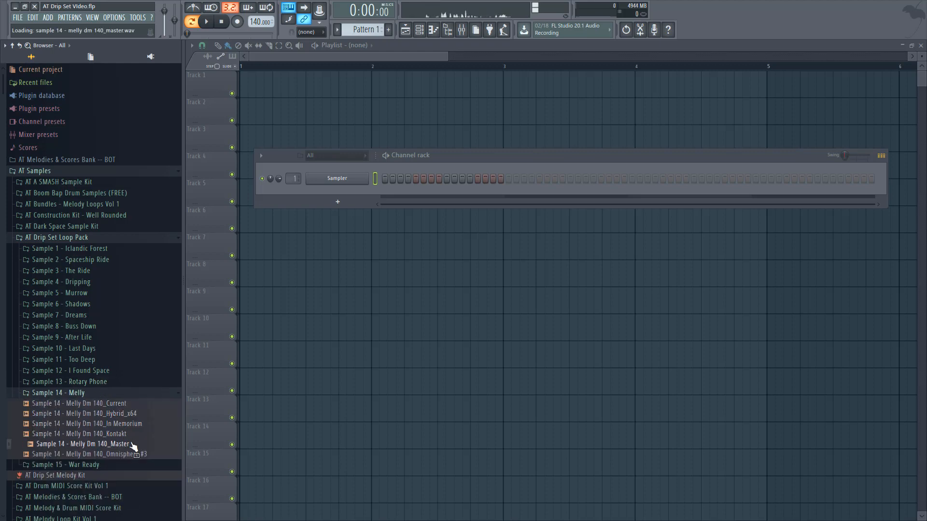
# - Collapse the Sample 14 - Melly folder and preview the master loop of Sample 15 - War Ready
pyautogui.click(42, 395)
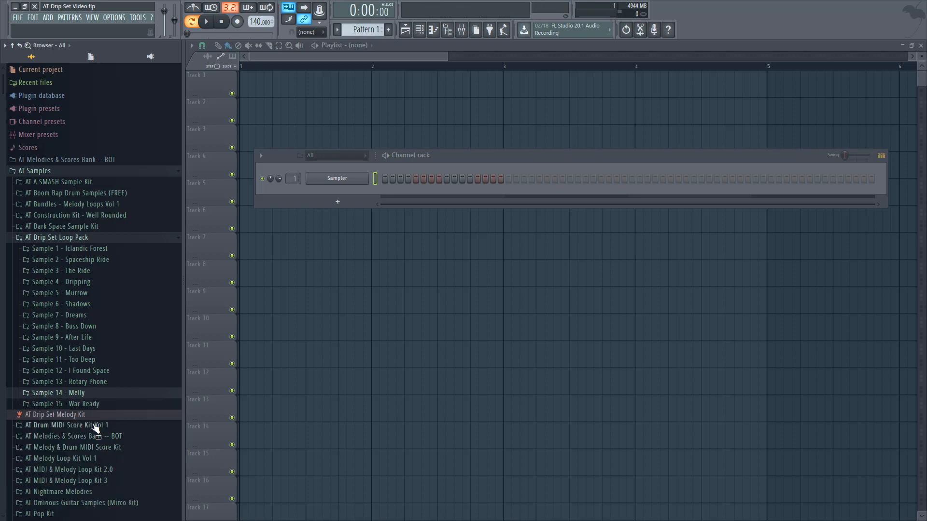
pyautogui.click(95, 404)
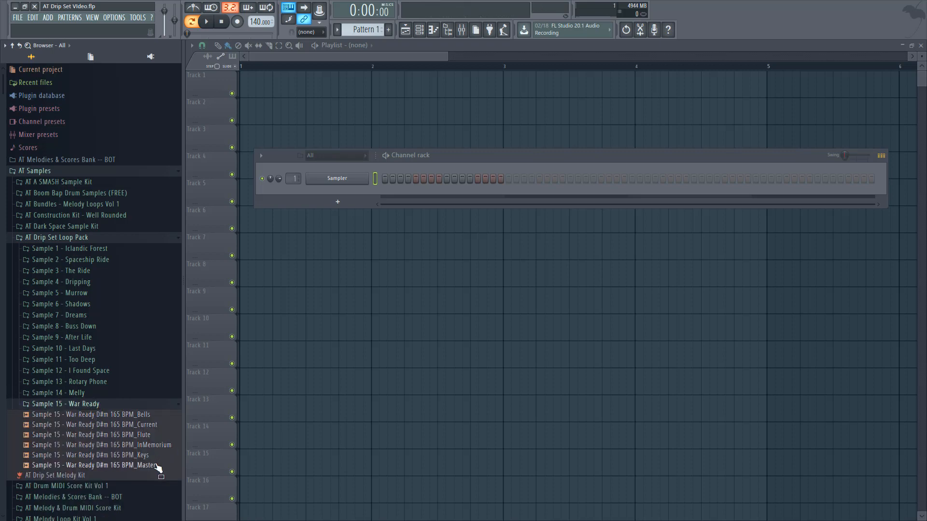
pyautogui.click(159, 465)
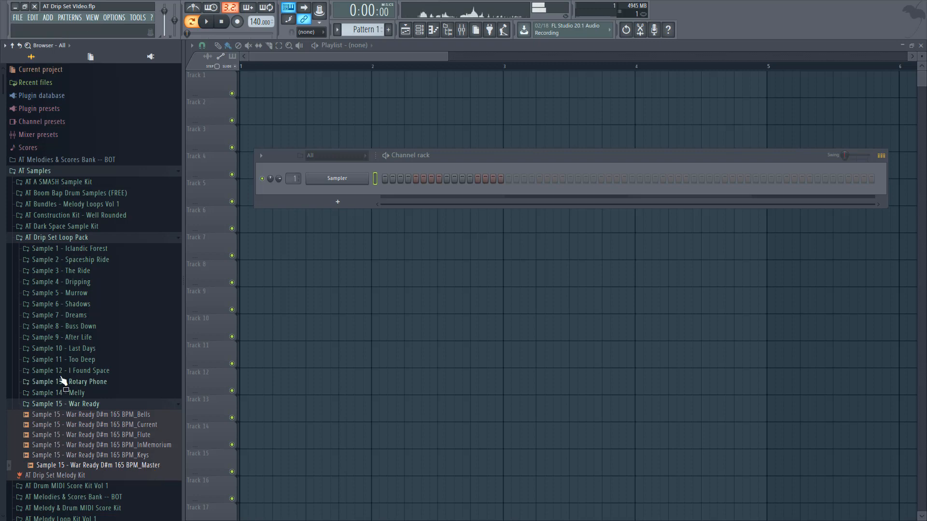
# - Reopen the Sample 8 - Buss Down folder, preview its 140 G#m master loop again and stop playback
pyautogui.click(86, 327)
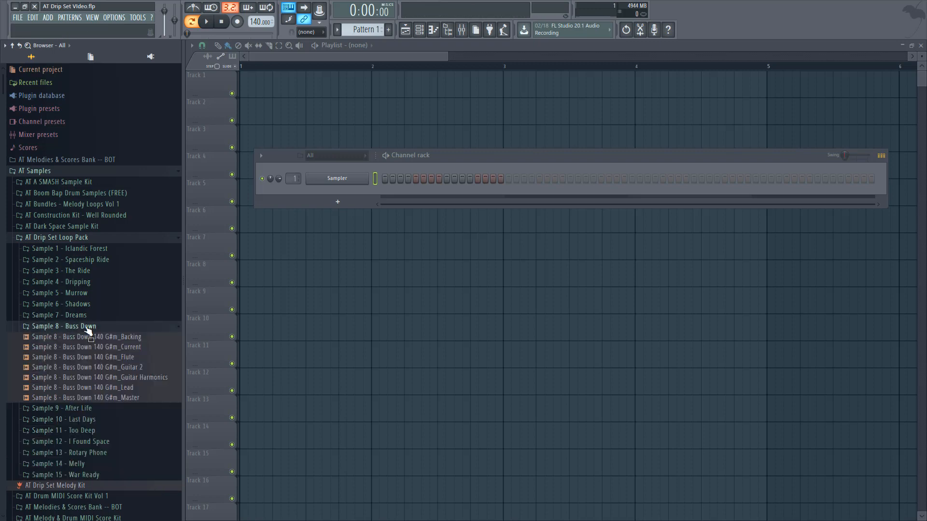
pyautogui.click(131, 398)
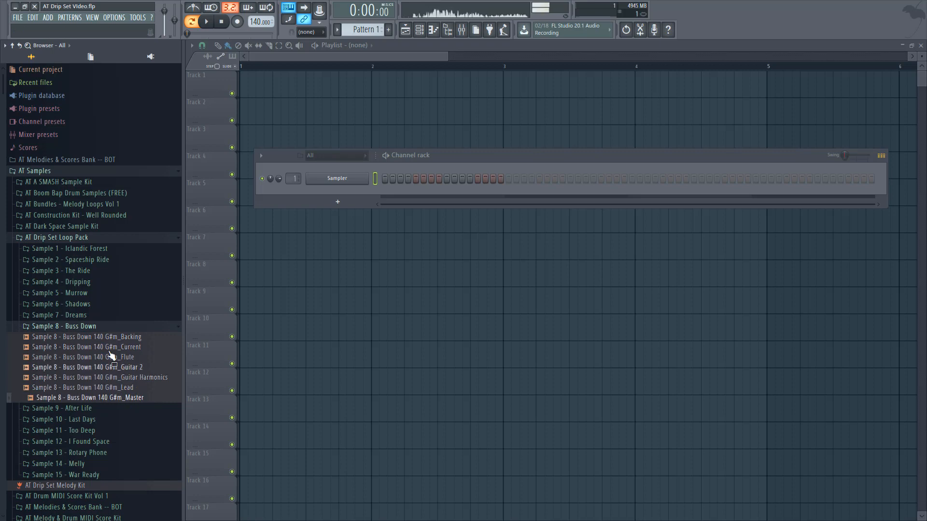
pyautogui.click(223, 22)
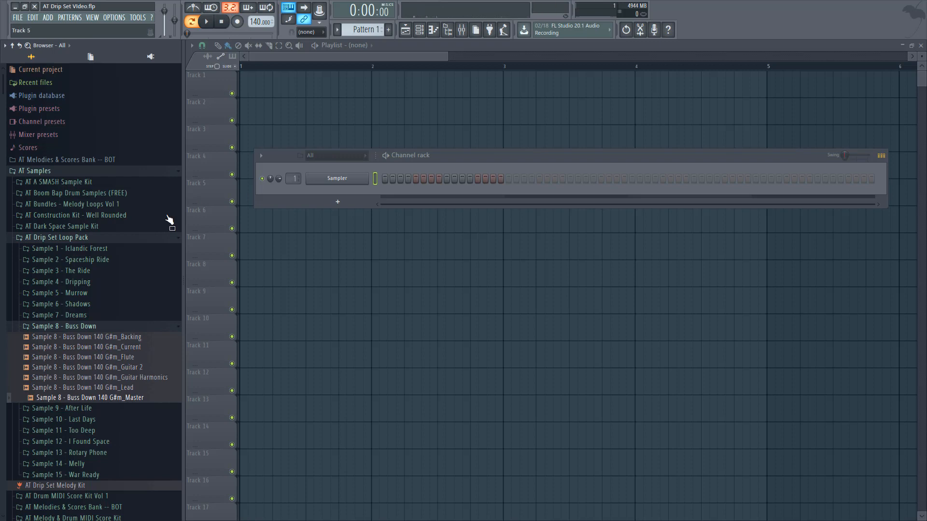
# - Place the Sample 8 Backing, Flute, Guitar 2, Guitar Harmonics and Lead stems at bar 1 on playlist Tracks 1 to 5, undoing the Current stem
pyautogui.moveTo(117, 342); pyautogui.dragTo(270, 74)
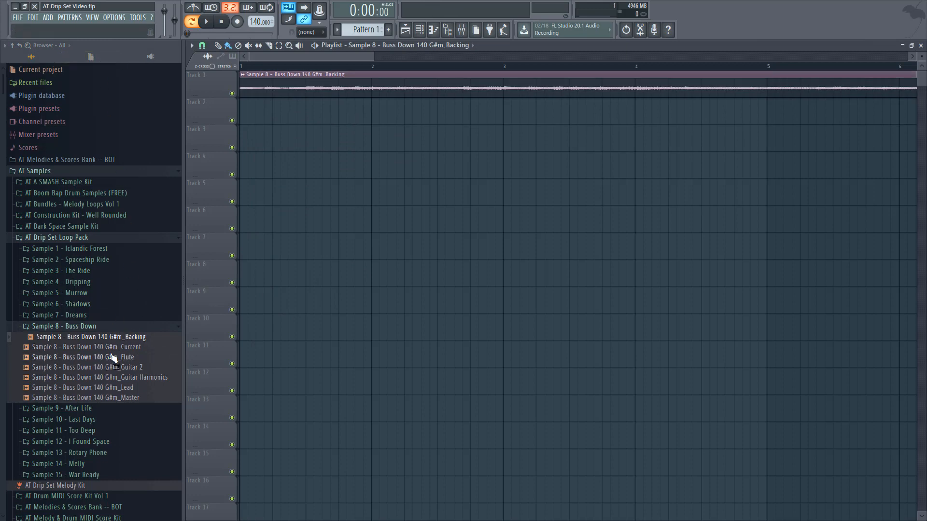
pyautogui.moveTo(110, 348); pyautogui.dragTo(194, 124)
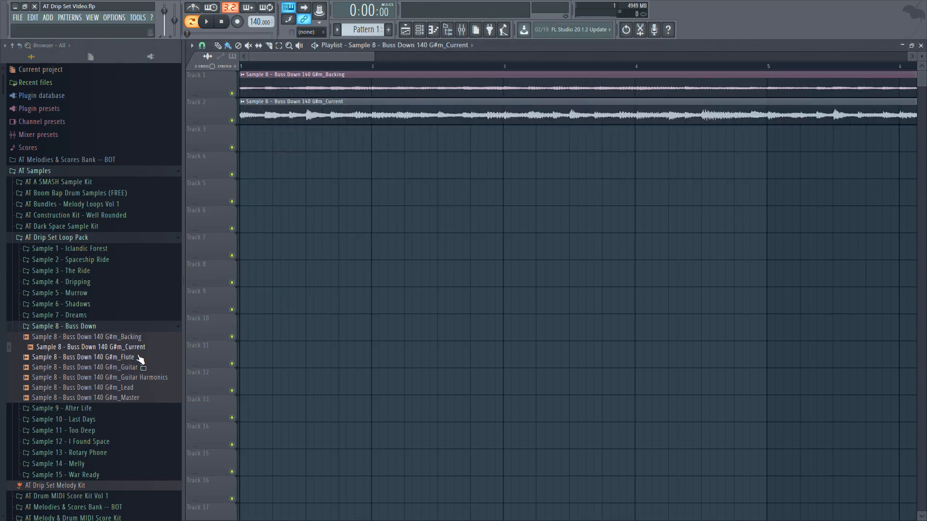
pyautogui.hotkey('ctrl', 'z')
pyautogui.moveTo(133, 359); pyautogui.dragTo(265, 110)
pyautogui.moveTo(151, 371); pyautogui.dragTo(267, 137)
pyautogui.moveTo(144, 381); pyautogui.dragTo(316, 167)
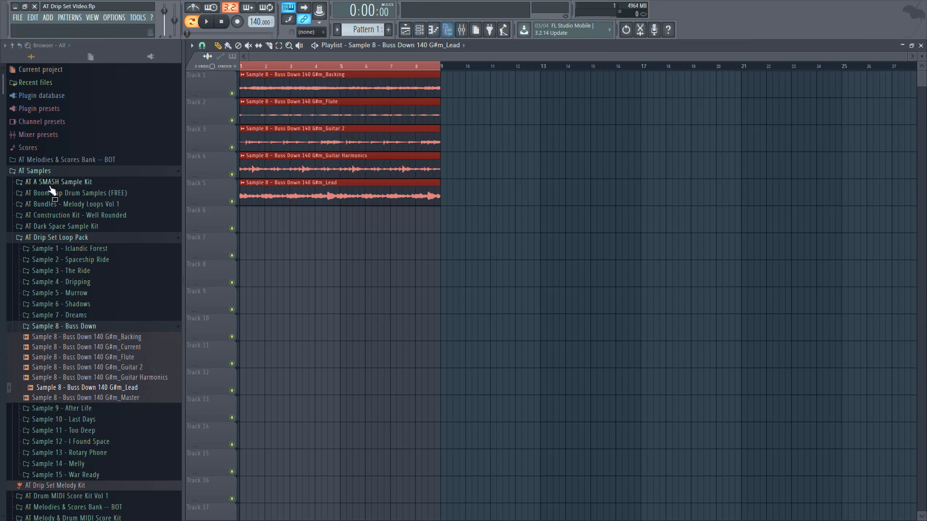
# - Collapse the AT Drip Set Loop Pack folder and duplicate the five stem clips twice so they fill the playlist up to bar 25
pyautogui.click(70, 237)
pyautogui.hotkey('ctrl', 'd')
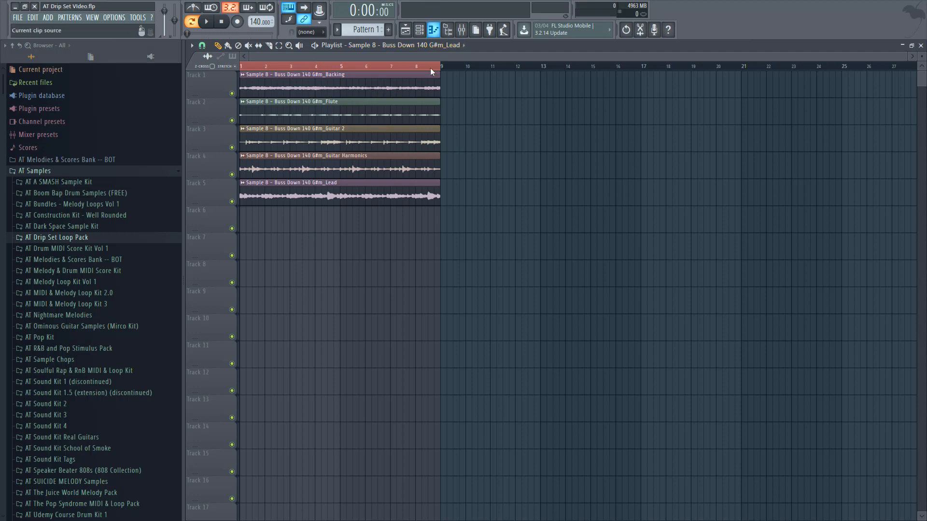
pyautogui.moveTo(331, 149); pyautogui.dragTo(532, 148)
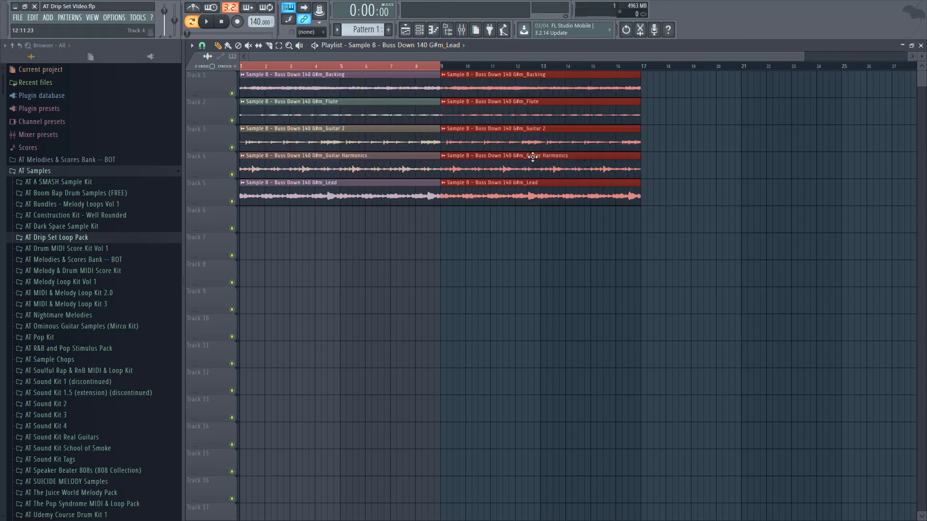
pyautogui.hotkey('ctrl', 'b')
# - Play the arrangement and lower the mixer volumes of the Lead, Guitar Harmonics, Flute and Backing tracks, with Backing reduced the most
pyautogui.press('space')
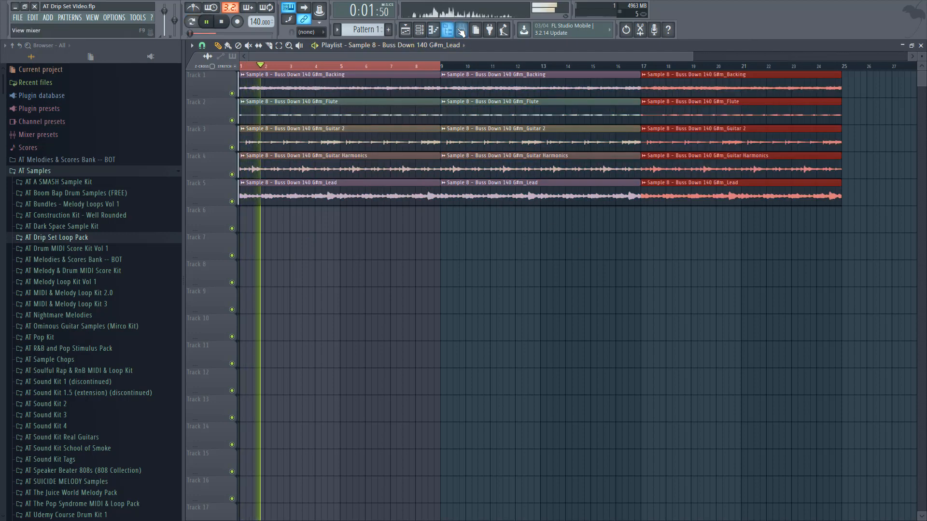
pyautogui.press('F9')
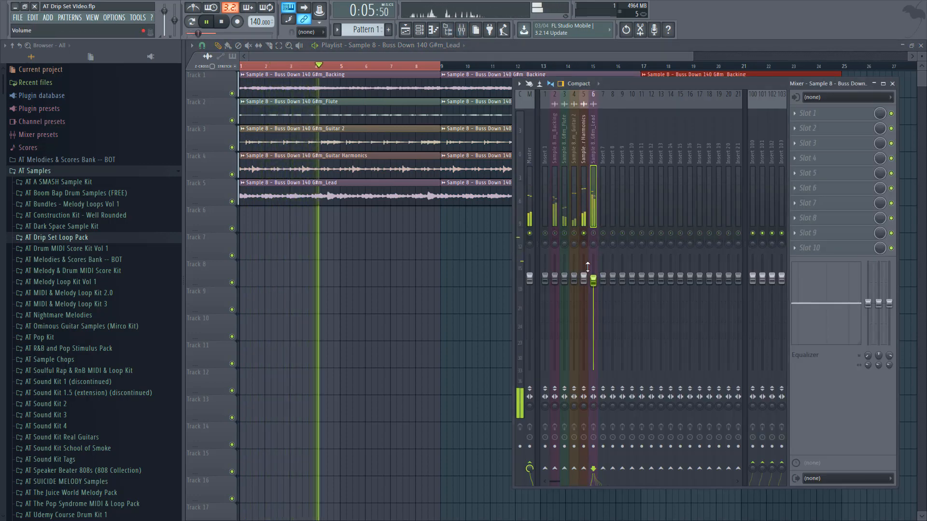
pyautogui.click(581, 248)
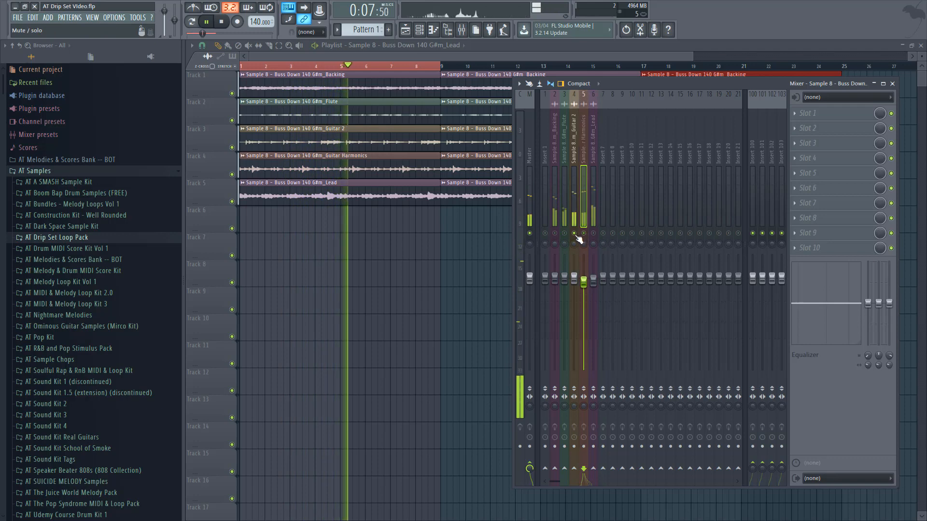
pyautogui.click(564, 279)
pyautogui.moveTo(564, 280); pyautogui.dragTo(563, 283)
pyautogui.moveTo(555, 279); pyautogui.dragTo(555, 291)
# - Insert Fruity Parametric EQ 2 in slot 1 of the Backing and Flute mixer tracks
pyautogui.click(800, 128)
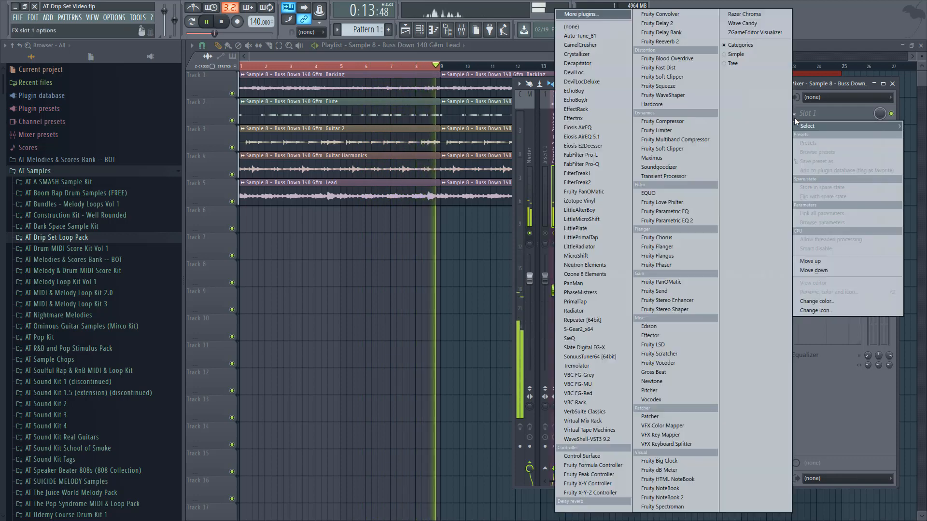
pyautogui.click(696, 224)
pyautogui.click(564, 142)
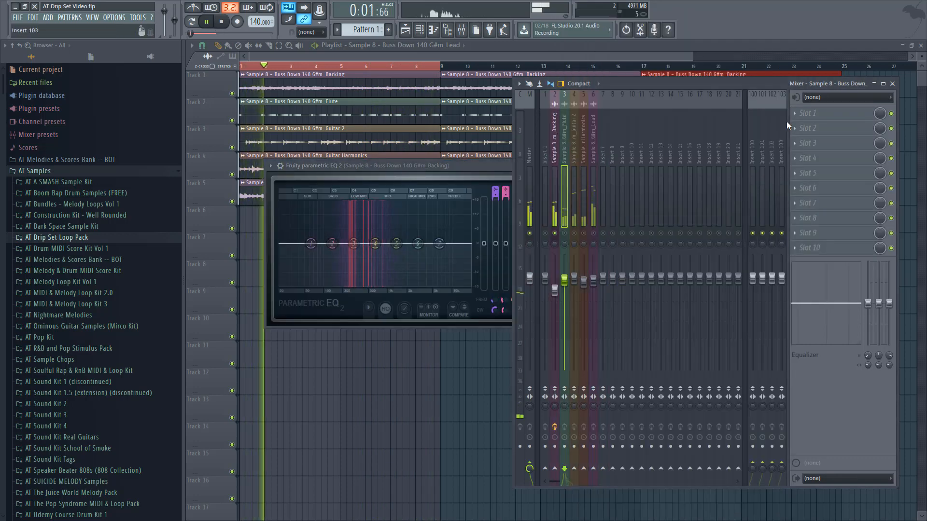
pyautogui.click(801, 113)
pyautogui.click(699, 220)
# - Add Fruity Parametric EQ 2 to slot 1 of the Guitar 2, Guitar Harmonics and Lead mixer tracks
pyautogui.click(574, 141)
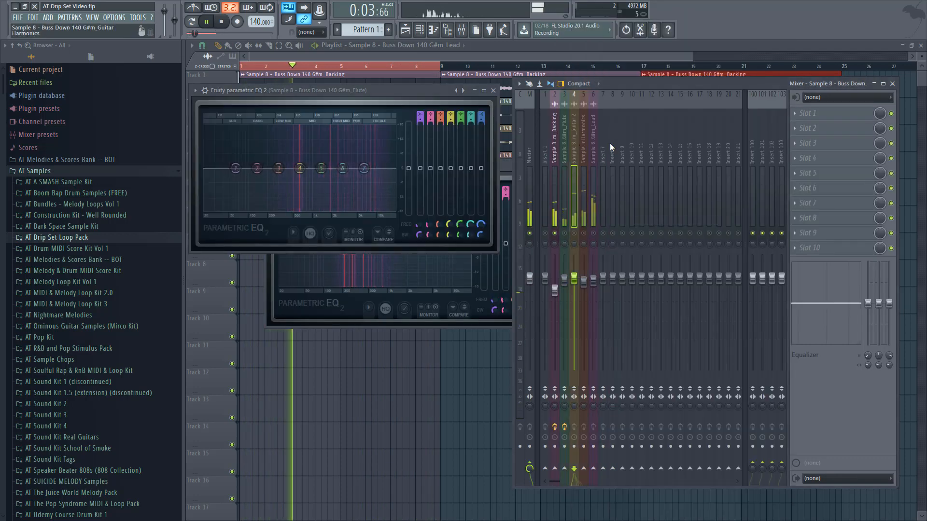
pyautogui.click(802, 113)
pyautogui.click(699, 220)
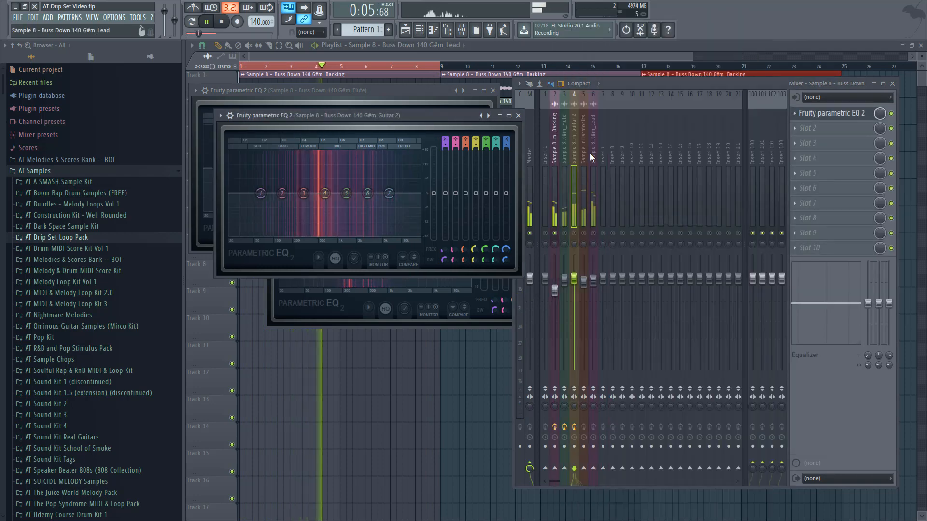
pyautogui.click(804, 113)
pyautogui.click(682, 220)
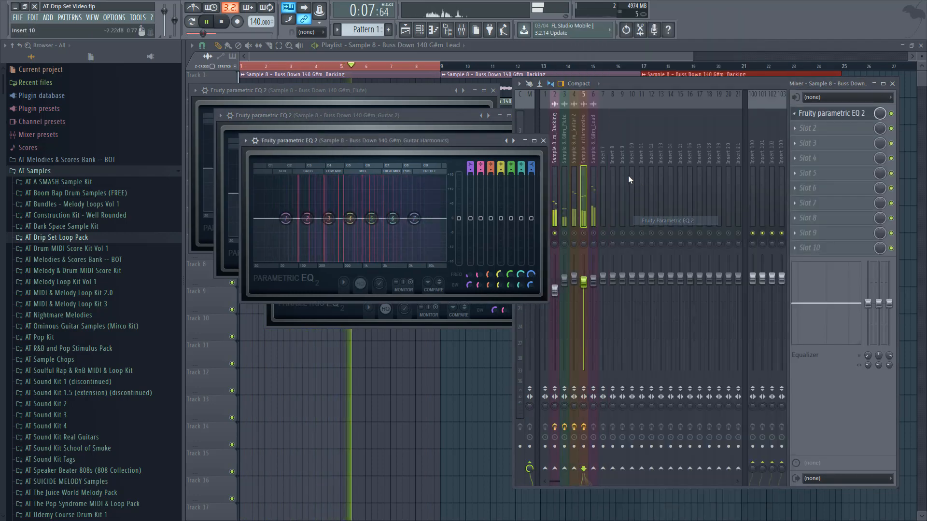
pyautogui.click(854, 113)
pyautogui.click(679, 221)
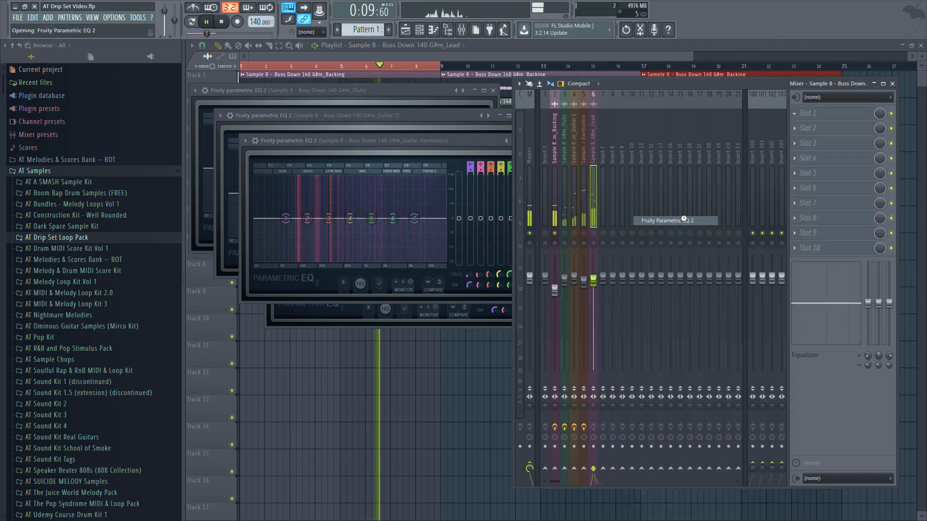
# - Stop playback and close the equalizer and mixer windows to return to the playlist
pyautogui.press('space')
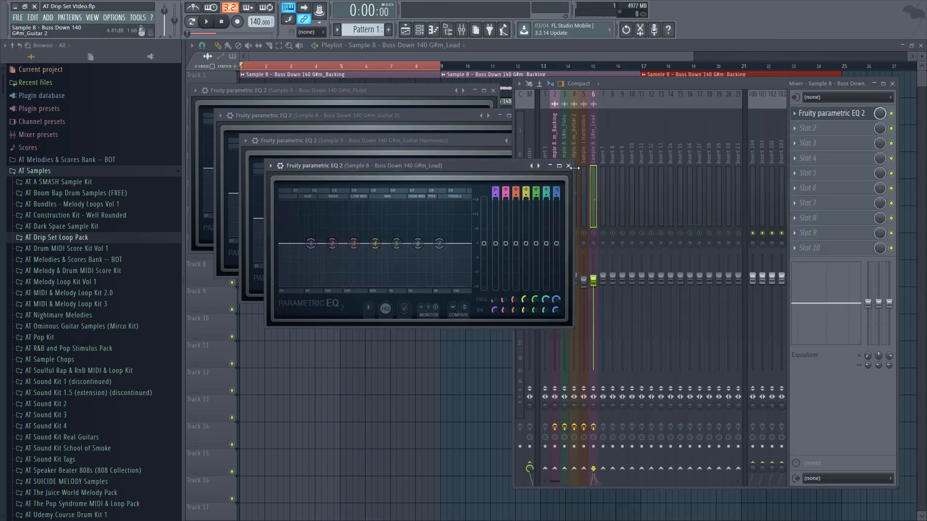
pyautogui.press('F2')
pyautogui.press('Escape')
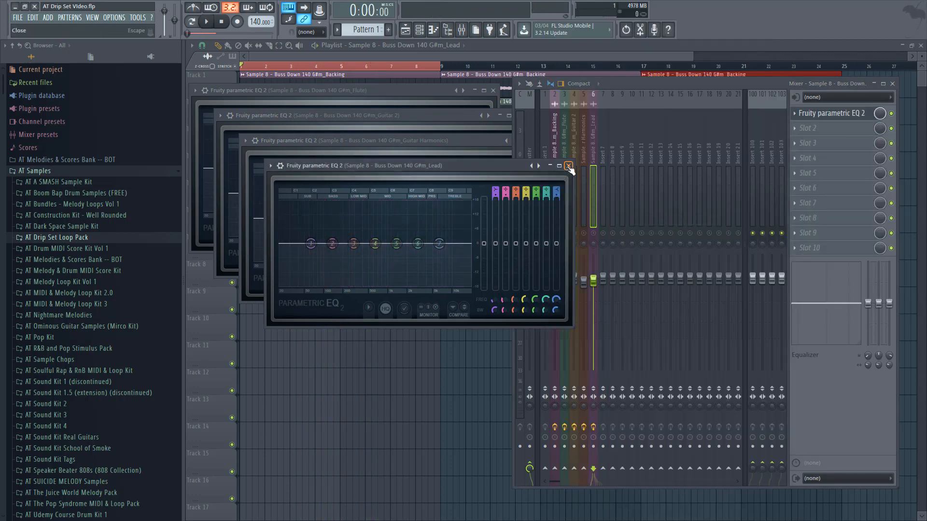
pyautogui.press('F12')
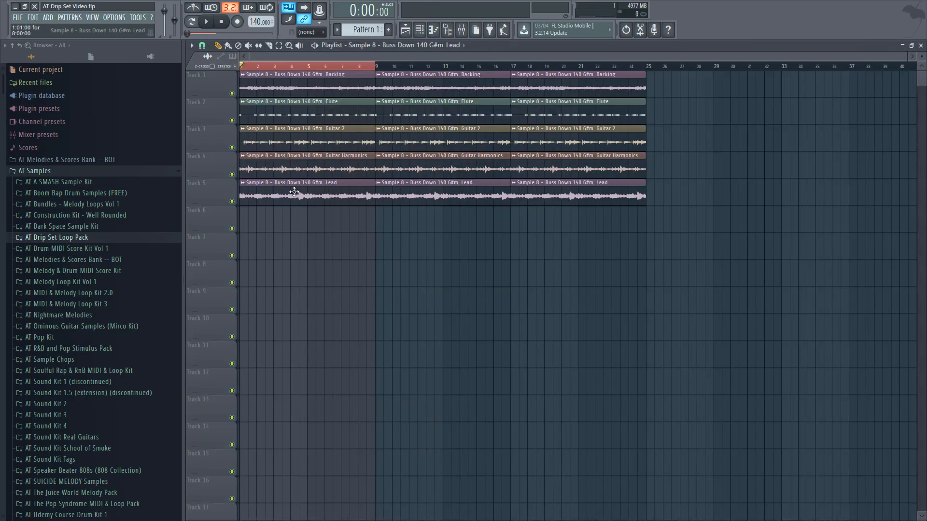
# - During playback, remove the Flute clips at bars 1 and 9 and the Guitar 2 clip at bar 1, undoing the stray clip deletion
pyautogui.rightClick(294, 192)
pyautogui.press('space')
pyautogui.hotkey('ctrl', 'z')
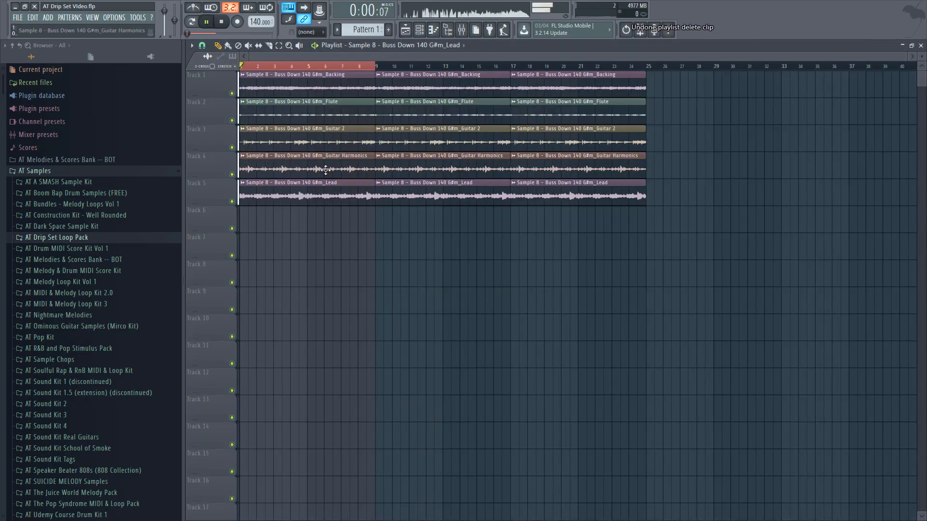
pyautogui.rightClick(311, 114)
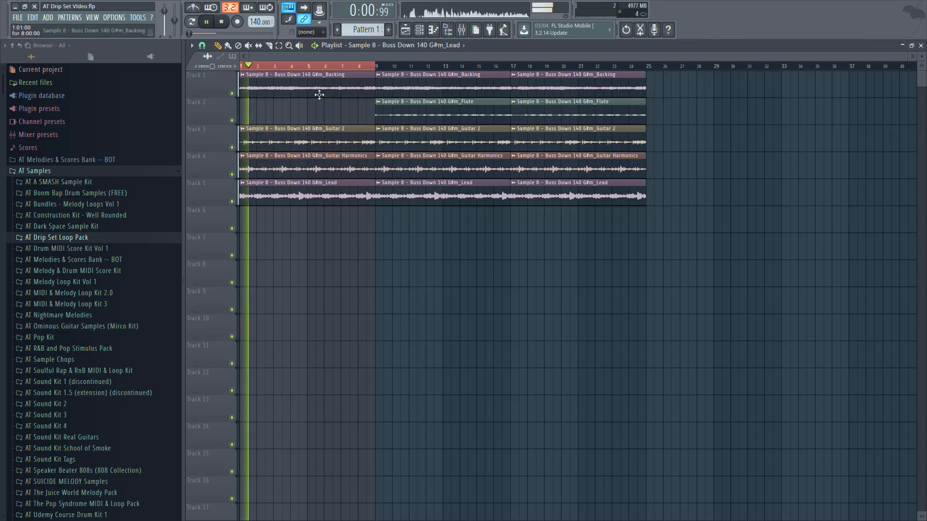
pyautogui.rightClick(320, 139)
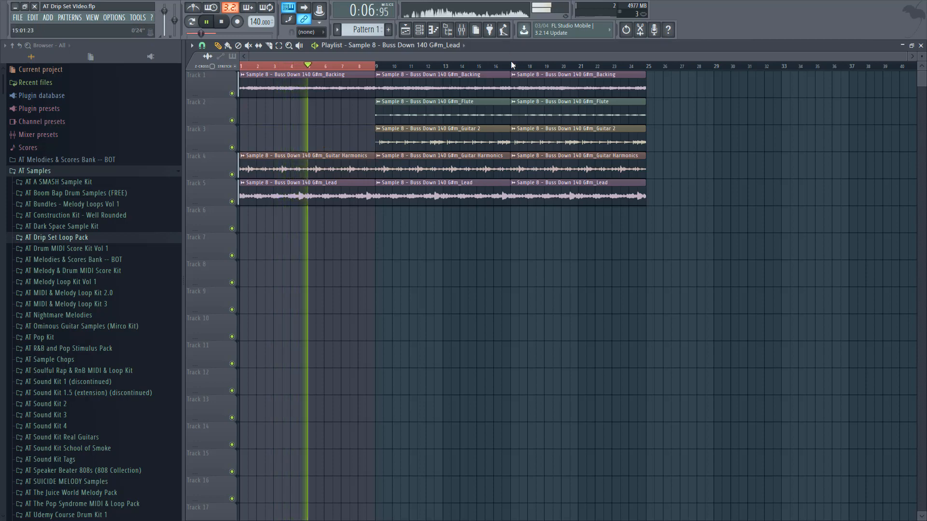
pyautogui.rightClick(496, 111)
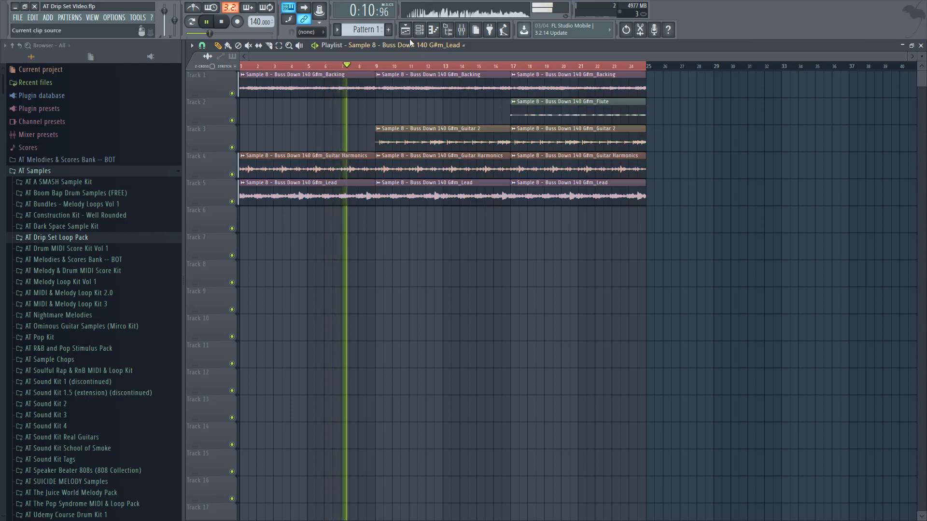
# - Create a pattern named Drums and place its clips on Track 6 at bars 9 and 17
pyautogui.click(389, 30)
pyautogui.write('D')
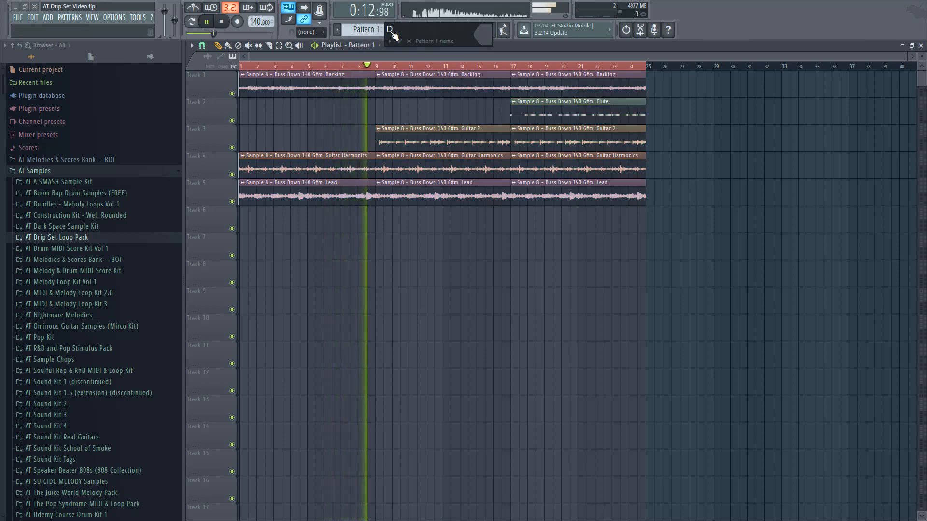
pyautogui.write('rums')
pyautogui.press('Return')
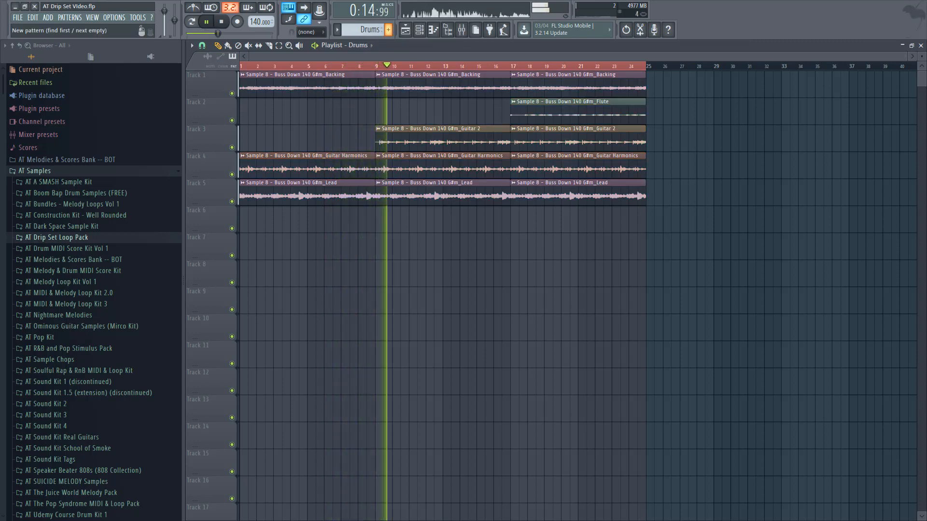
pyautogui.click(379, 222)
pyautogui.moveTo(392, 221); pyautogui.dragTo(600, 228)
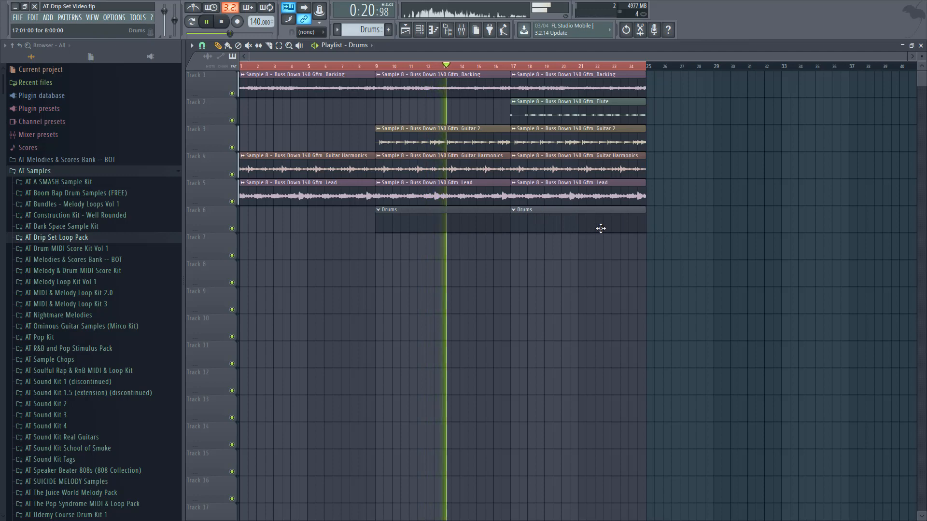
# - Set the playlist time selection to bars 9 through 16, listen to that section and stop playback
pyautogui.click(514, 66)
pyautogui.moveTo(514, 66); pyautogui.dragTo(381, 86)
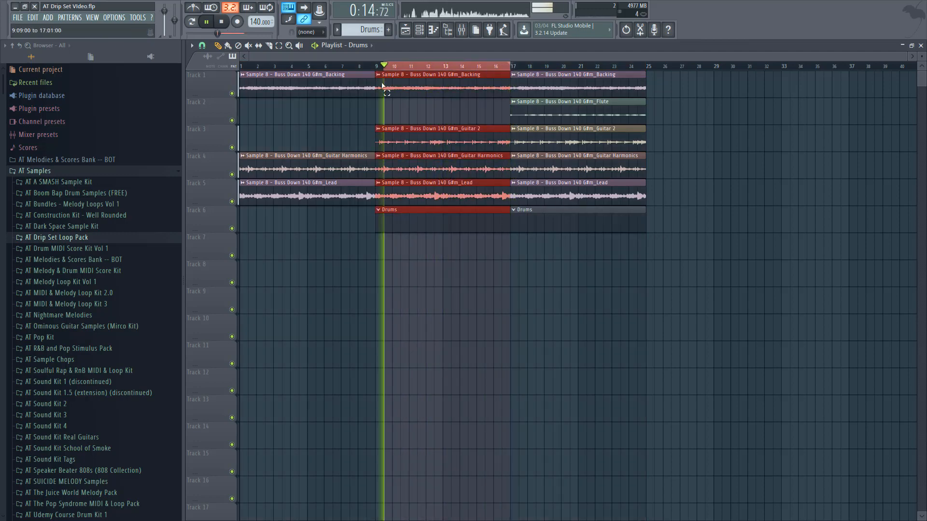
pyautogui.press('space')
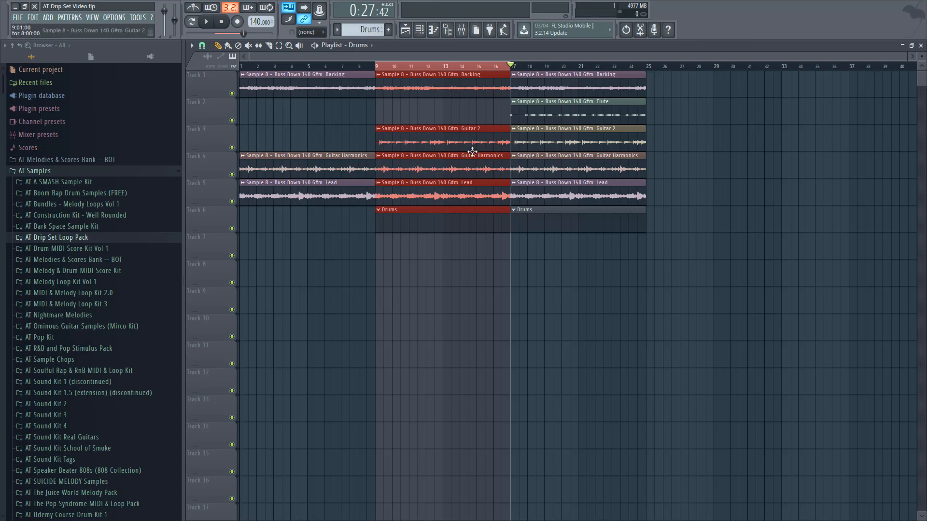
# - Open the Drums pattern in the channel rack and collapse the AT Samples folder in the browser
pyautogui.doubleClick(466, 217)
pyautogui.click(331, 165)
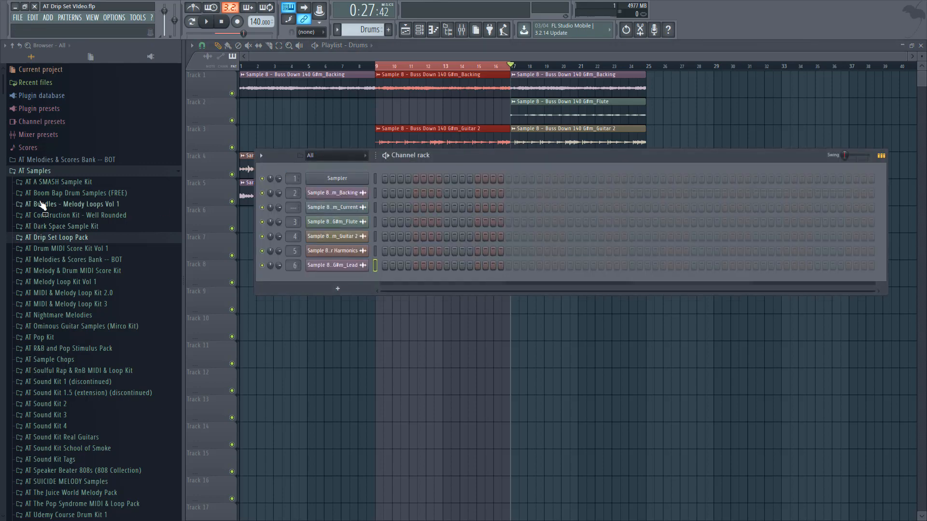
pyautogui.scroll(-3, 58, 227)
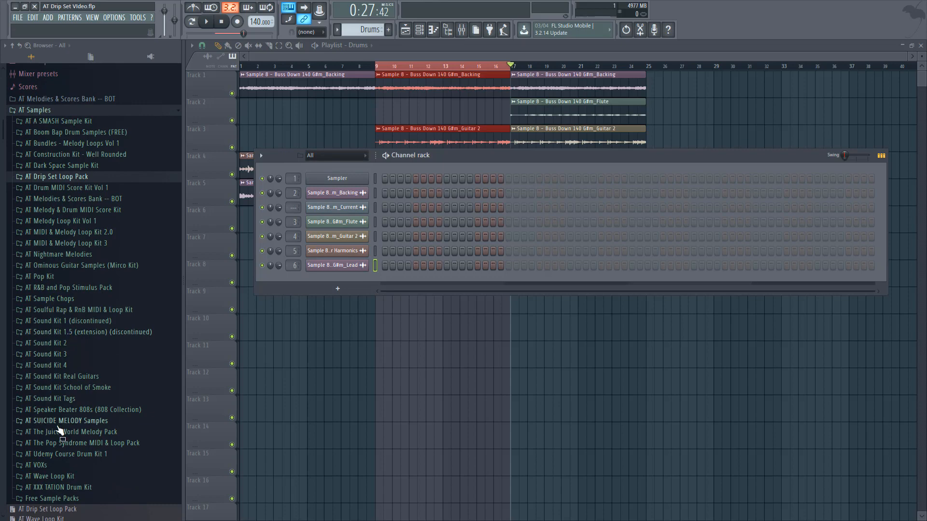
pyautogui.scroll(3, 61, 347)
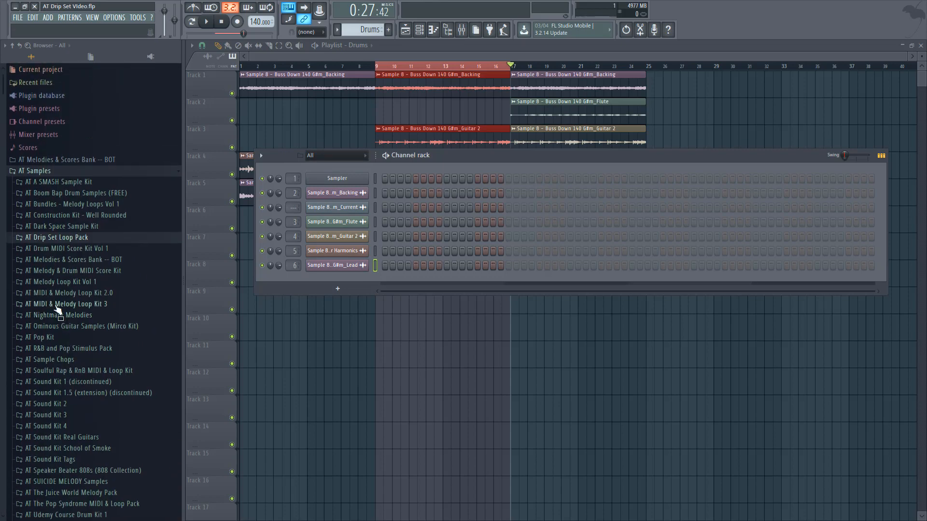
pyautogui.click(36, 173)
# - Add 8) 808 Dash (C) from HITPLAY's Got Bass_ 45 808s folder as a new channel below the Lead stem
pyautogui.scroll(-5, 41, 321)
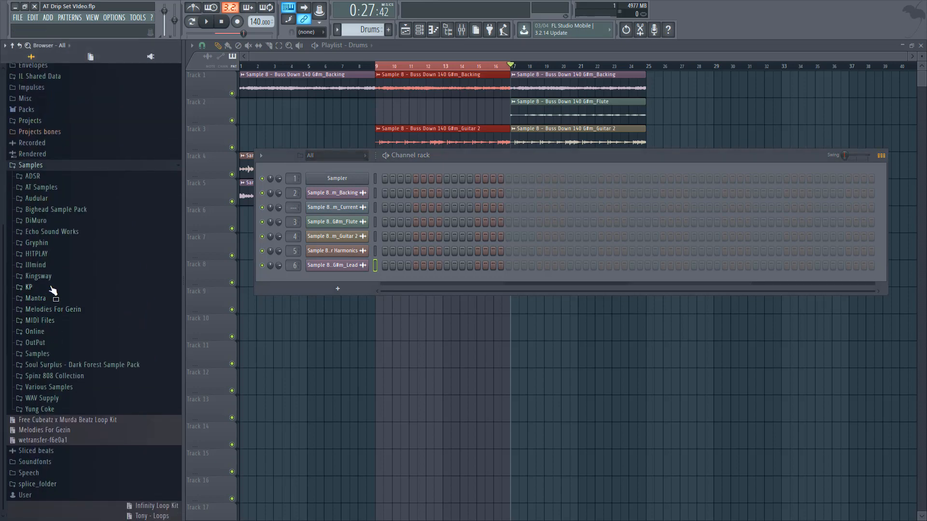
pyautogui.click(53, 255)
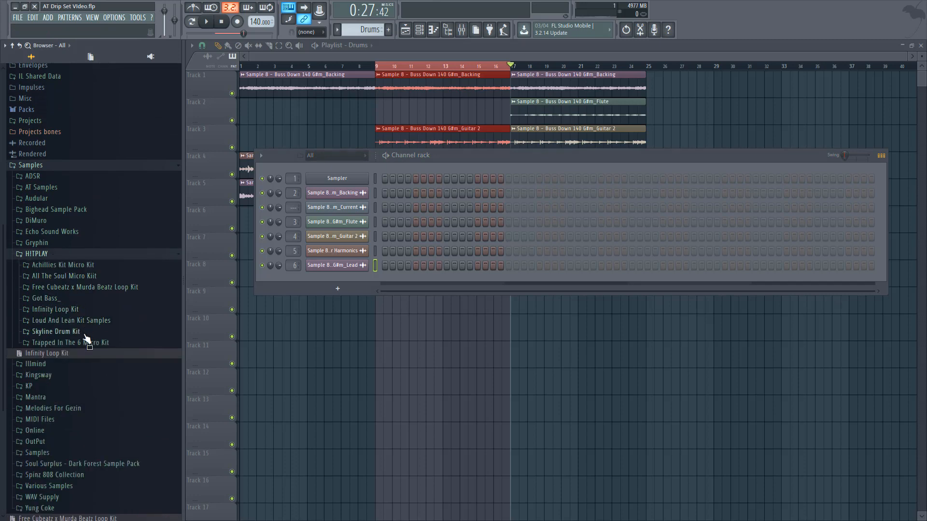
pyautogui.click(55, 300)
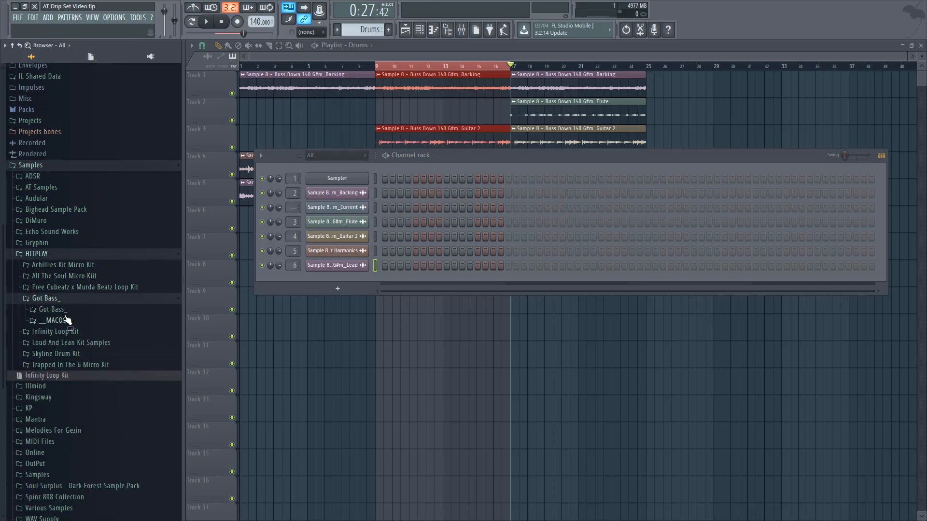
pyautogui.click(53, 310)
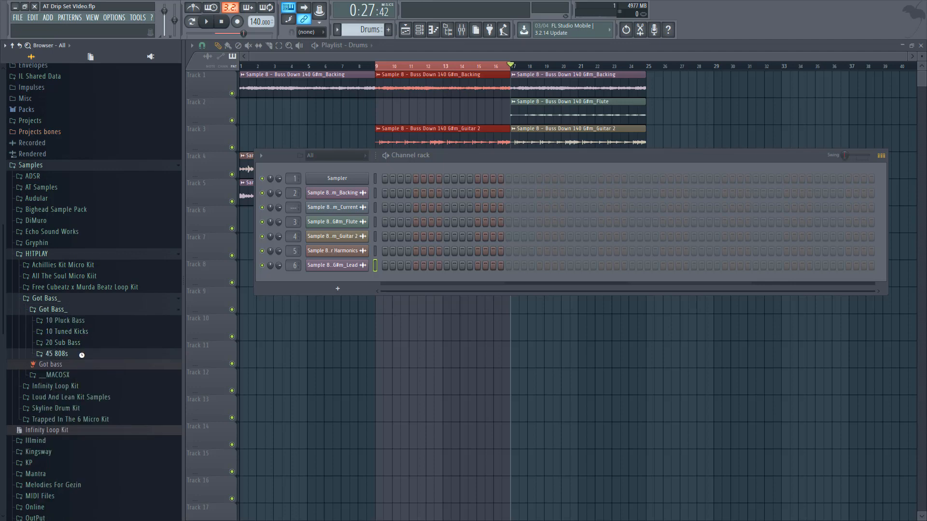
pyautogui.click(82, 355)
pyautogui.click(93, 364)
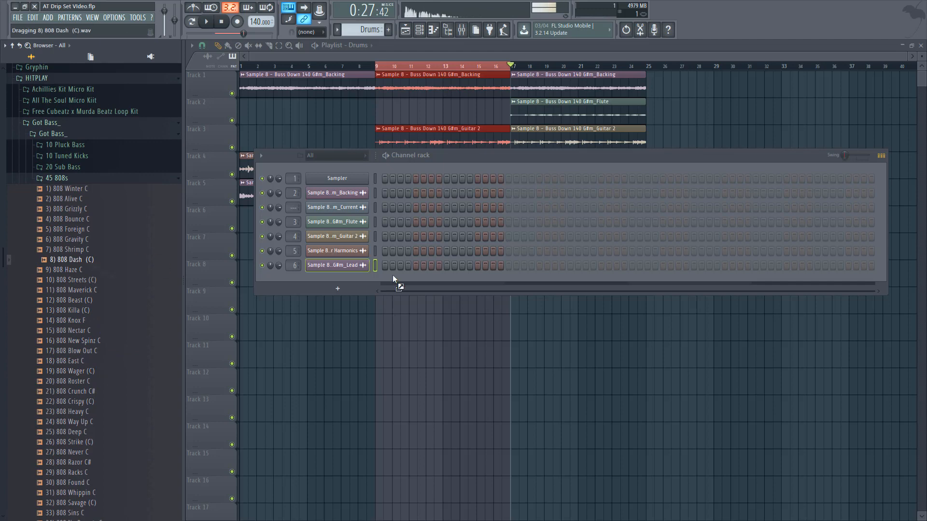
pyautogui.moveTo(354, 282); pyautogui.dragTo(353, 284)
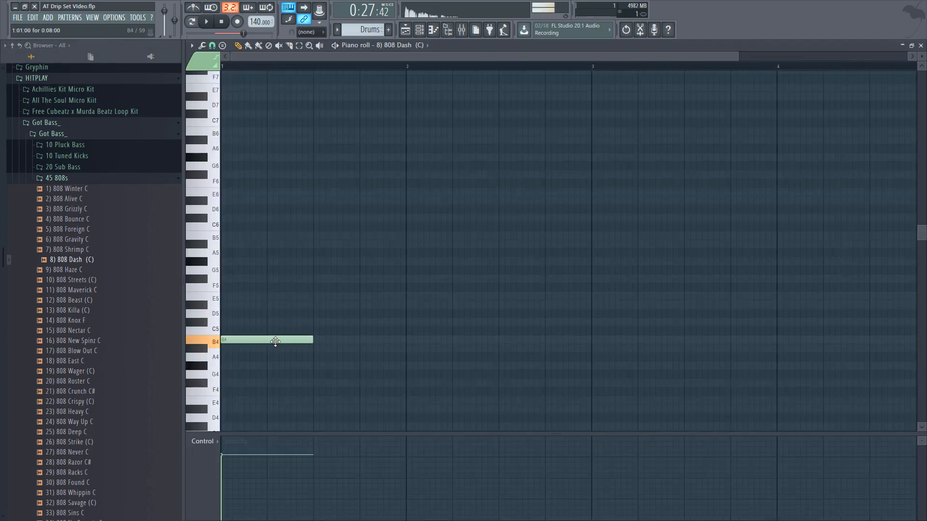
# - Move the first 808 note up to C#5, also trying E5, and audition the pitches against the loop
pyautogui.moveTo(273, 330); pyautogui.dragTo(271, 321)
pyautogui.press('space')
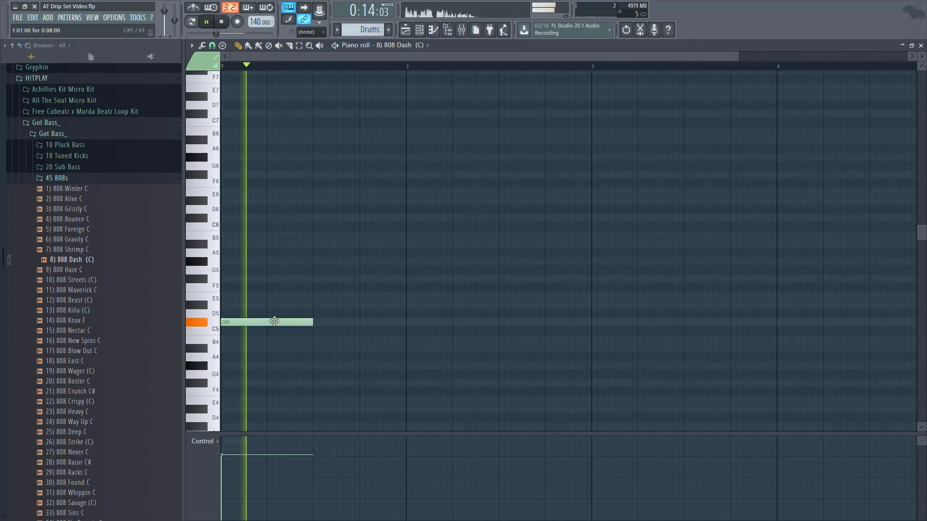
pyautogui.press('space')
pyautogui.moveTo(283, 323); pyautogui.dragTo(263, 320)
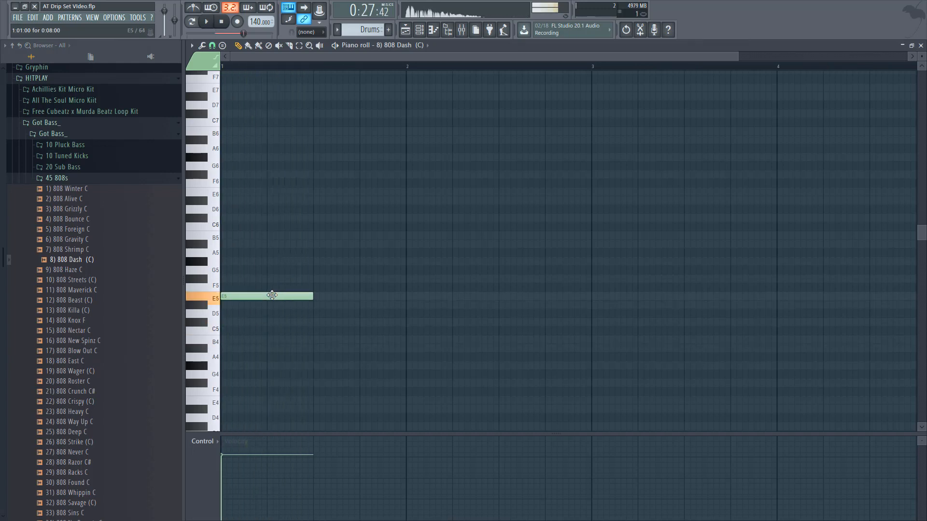
pyautogui.press('space')
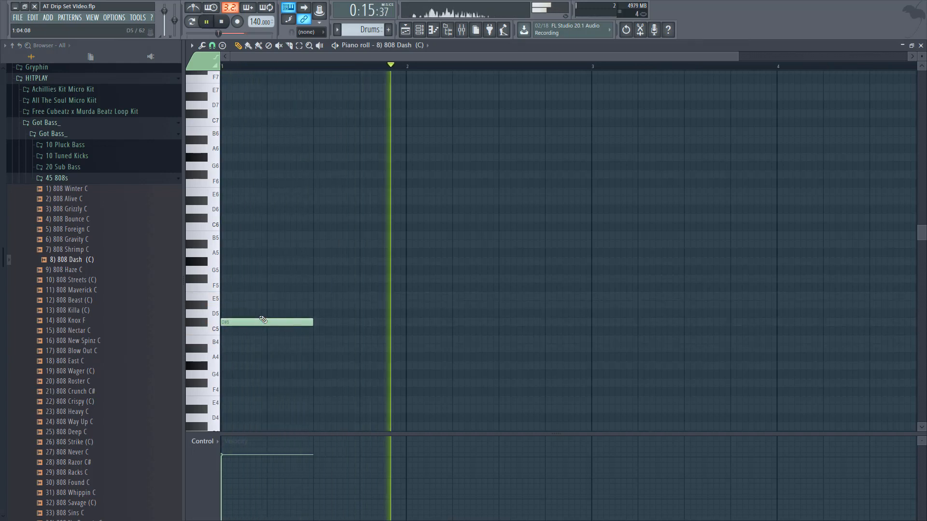
# - Transpose the 808 note up an octave and audition it from A#5 to C6 against the loop
pyautogui.hotkey('ctrl', 'Up')
pyautogui.press('space')
pyautogui.press('space')
pyautogui.hotkey('shift', 'Down')
pyautogui.hotkey('shift', 'Down')
pyautogui.hotkey('shift', 'Down')
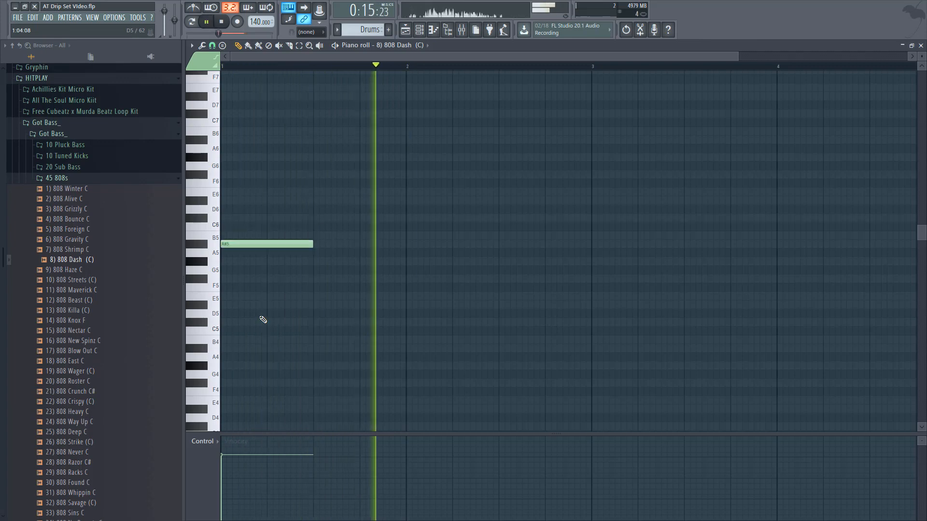
pyautogui.hotkey('shift', 'Up')
pyautogui.press('space')
pyautogui.press('space')
pyautogui.hotkey('shift', 'Up')
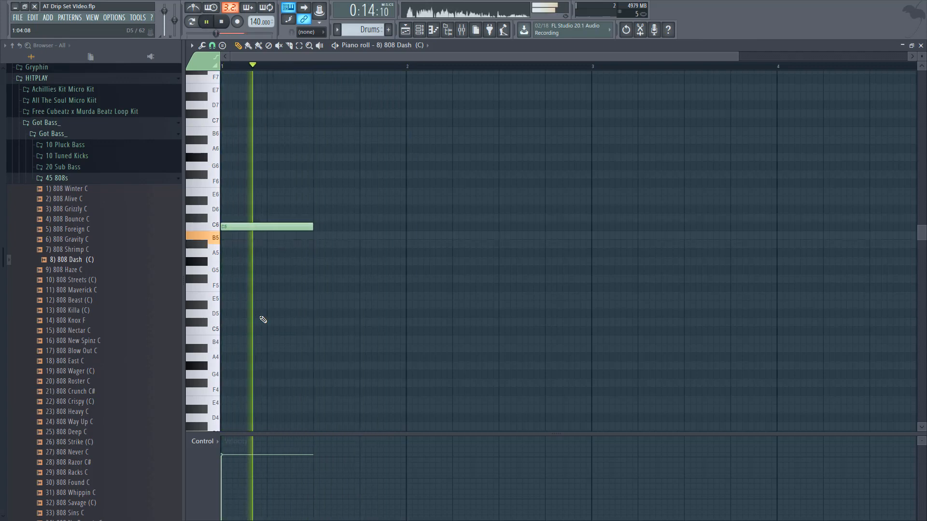
# - Raise the 808 note by semitones to E6 and play it with the stems to check the key
pyautogui.hotkey('shift', 'Up')
pyautogui.hotkey('shift', 'Up')
pyautogui.hotkey('shift', 'Up')
pyautogui.press('space')
pyautogui.press('space')
pyautogui.hotkey('shift', 'Up')
pyautogui.press('space')
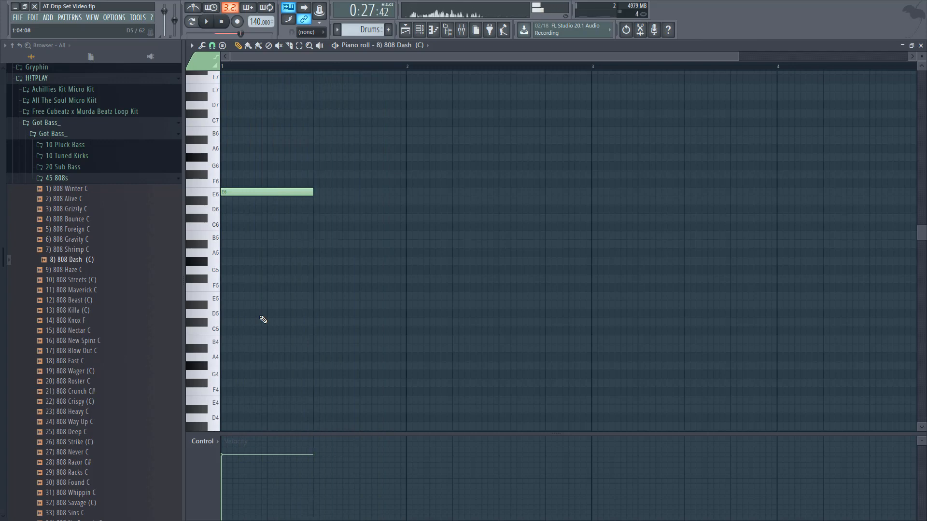
pyautogui.press('space')
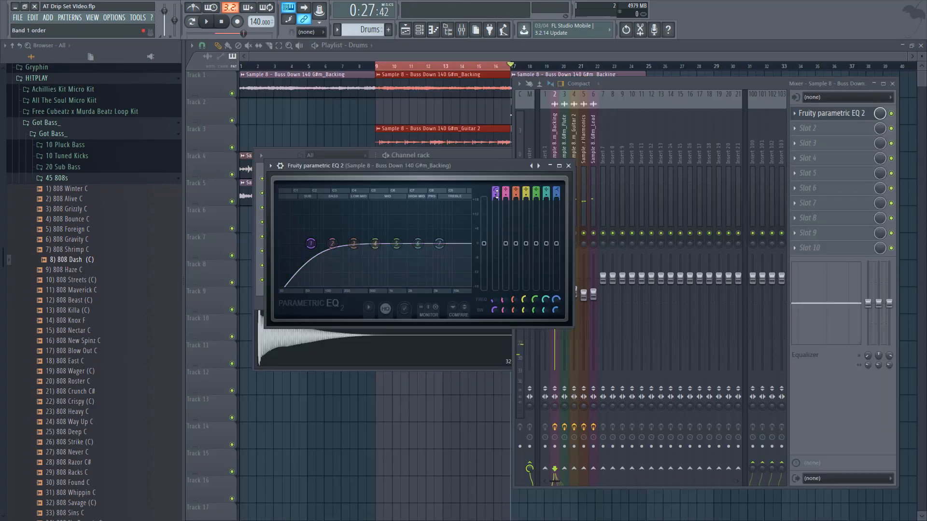
# - During playback, high-pass the Backing track at about 133 Hz and adjust band 1 of Guitar 2's Fruity Parametric EQ 2
pyautogui.press('space')
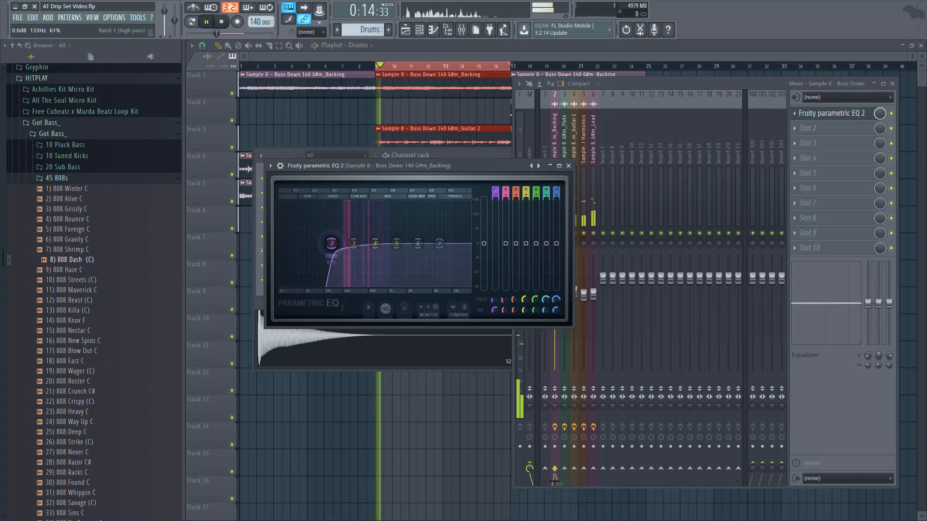
pyautogui.click(554, 134)
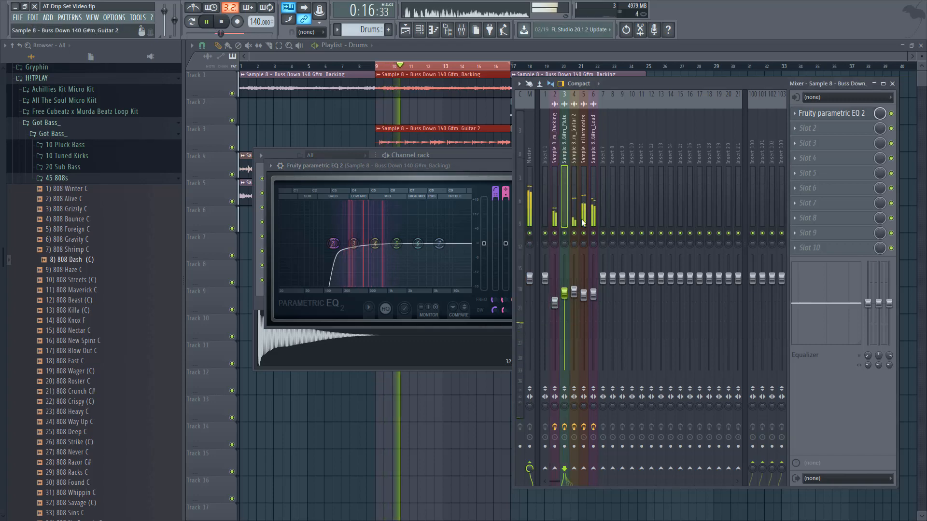
pyautogui.click(576, 207)
pyautogui.click(819, 115)
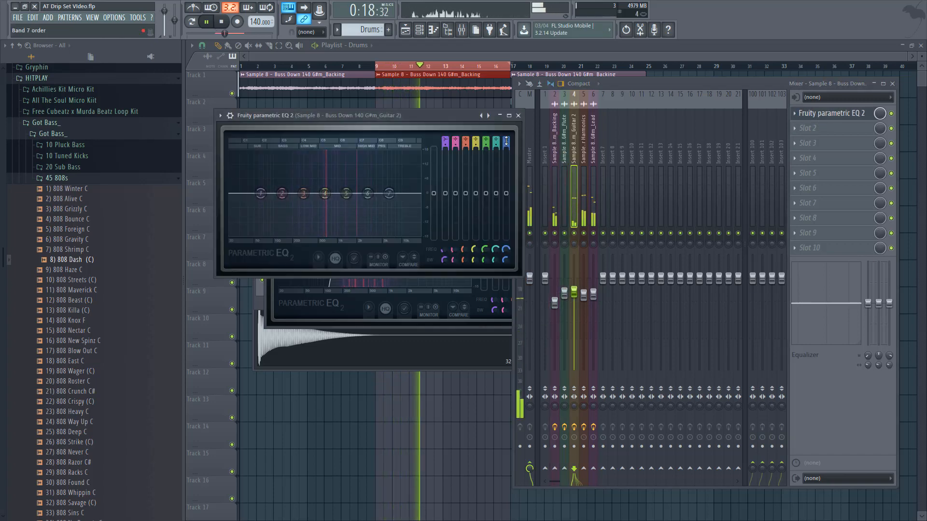
pyautogui.moveTo(445, 141); pyautogui.dragTo(445, 159)
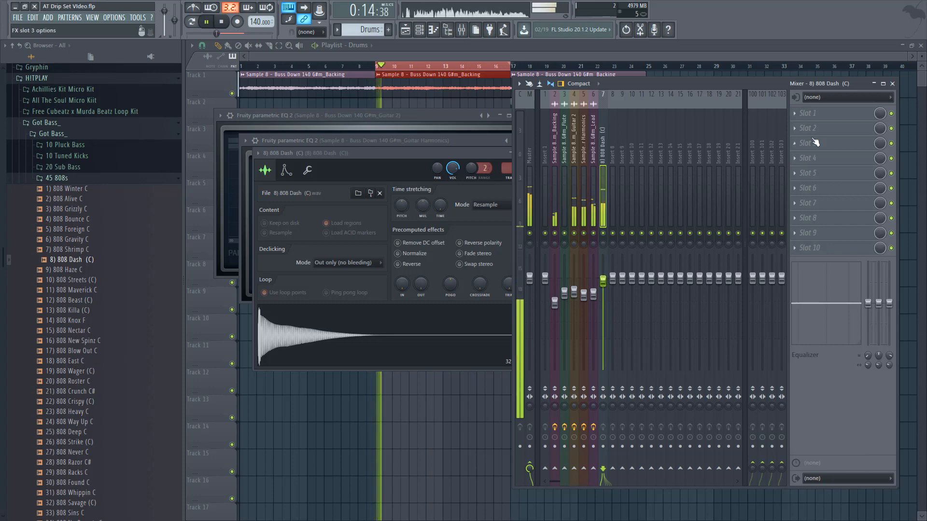
# - Load CamelCrusher in effect slot 2 of the 808 Dash mixer track and set its compressor amount to -1 dB during playback
pyautogui.click(830, 128)
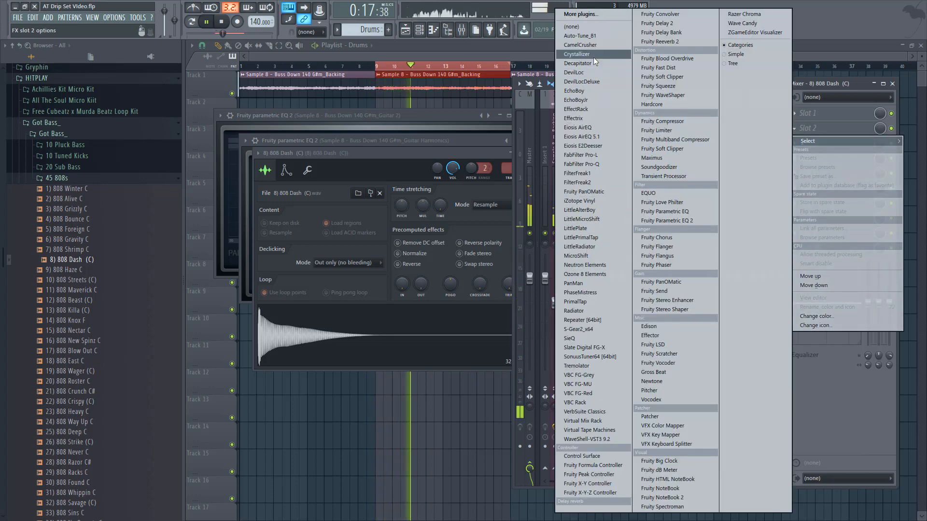
pyautogui.click(600, 45)
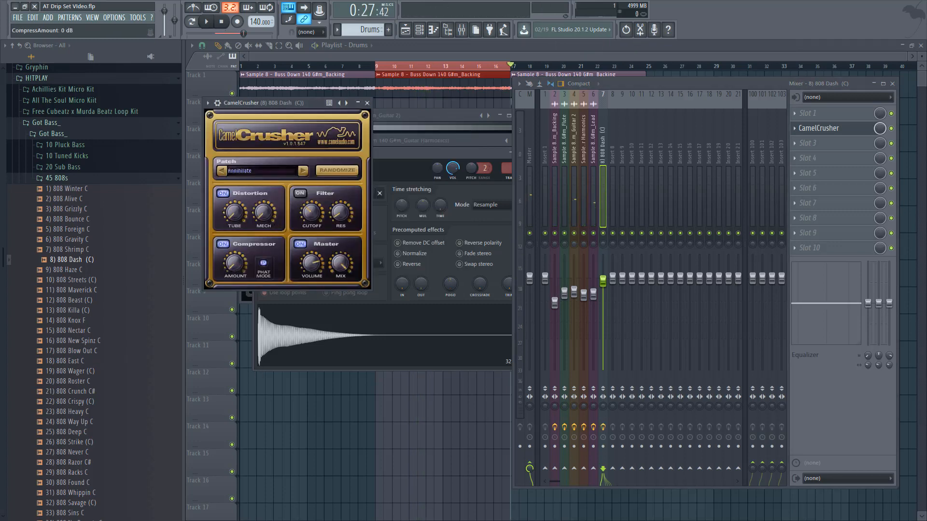
pyautogui.press('space')
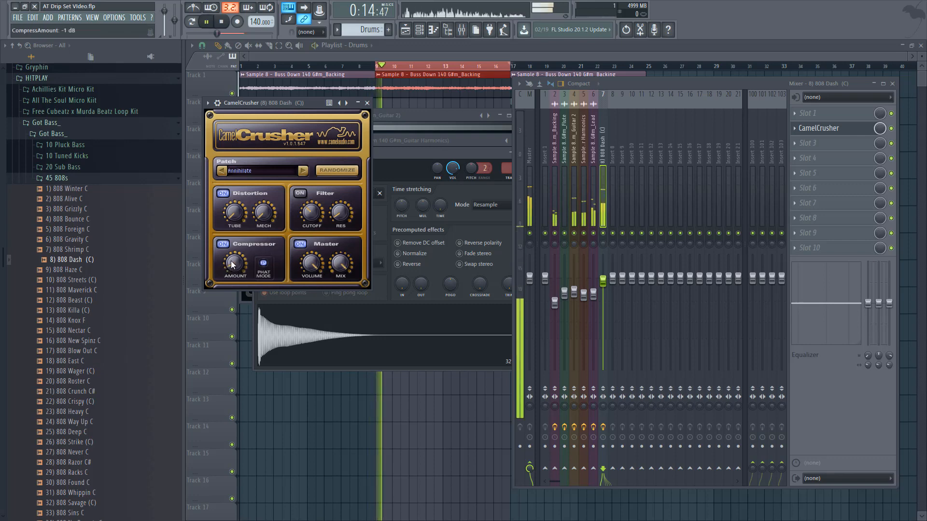
pyautogui.press('space')
pyautogui.press('space')
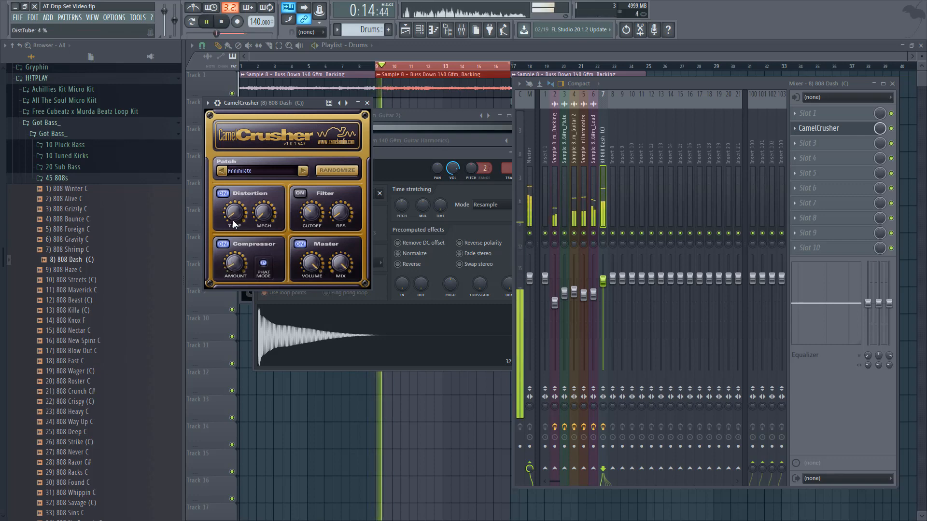
# - Set CamelCrusher's tube and mech distortion to 4% each and lower the 808 track's fader to -2.6 dB while auditioning
pyautogui.moveTo(232, 220); pyautogui.dragTo(267, 211)
pyautogui.press('space')
pyautogui.press('space')
pyautogui.press('space')
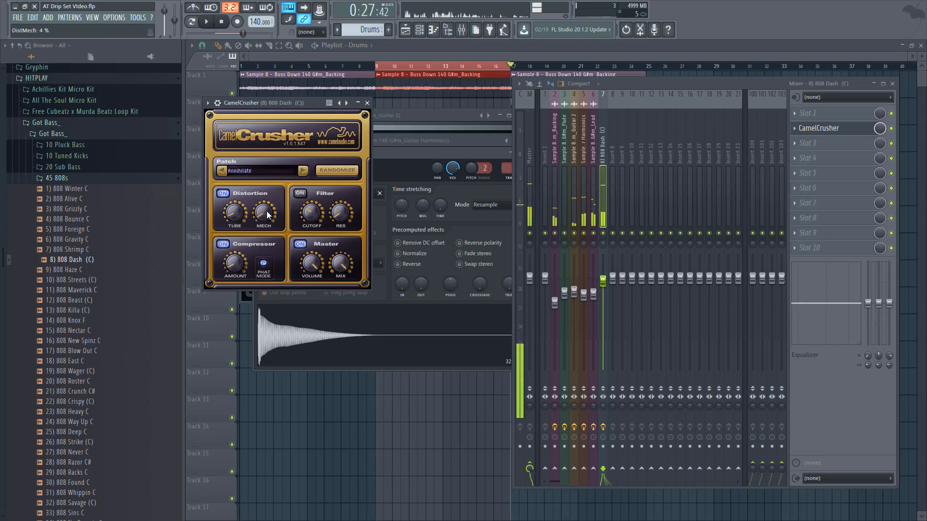
pyautogui.press('space')
pyautogui.press('space')
pyautogui.press('space')
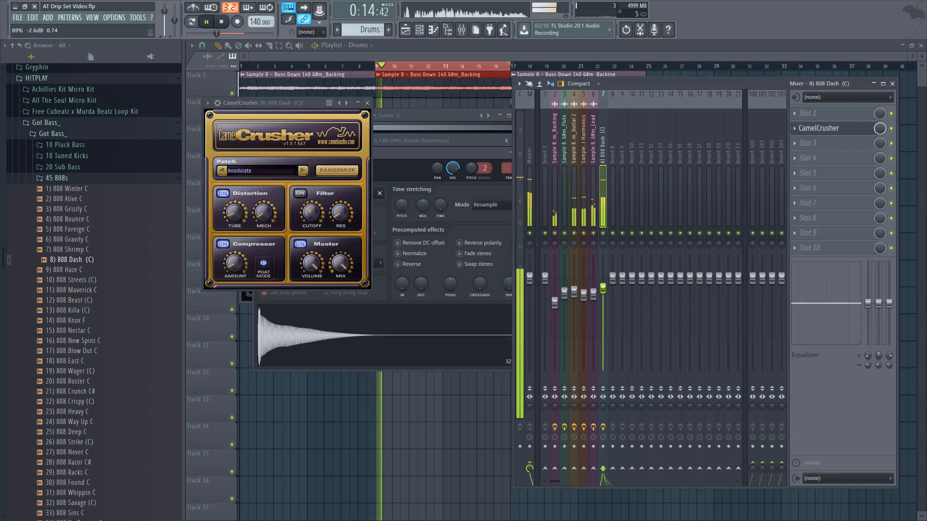
pyautogui.press('space')
pyautogui.press('space')
# - Open the 808's piano roll, raise the F5 note at the end of bar 5 to F#5 and extend it to the next note
pyautogui.click(420, 31)
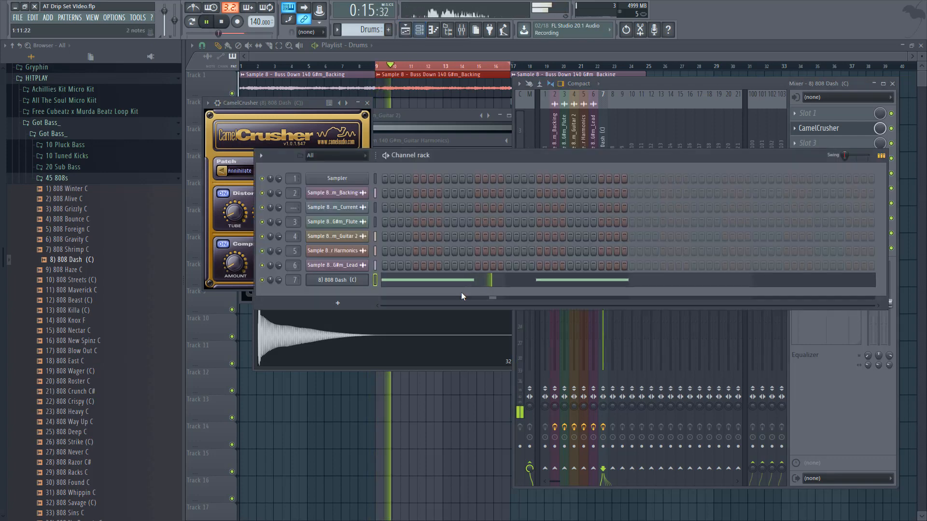
pyautogui.click(474, 281)
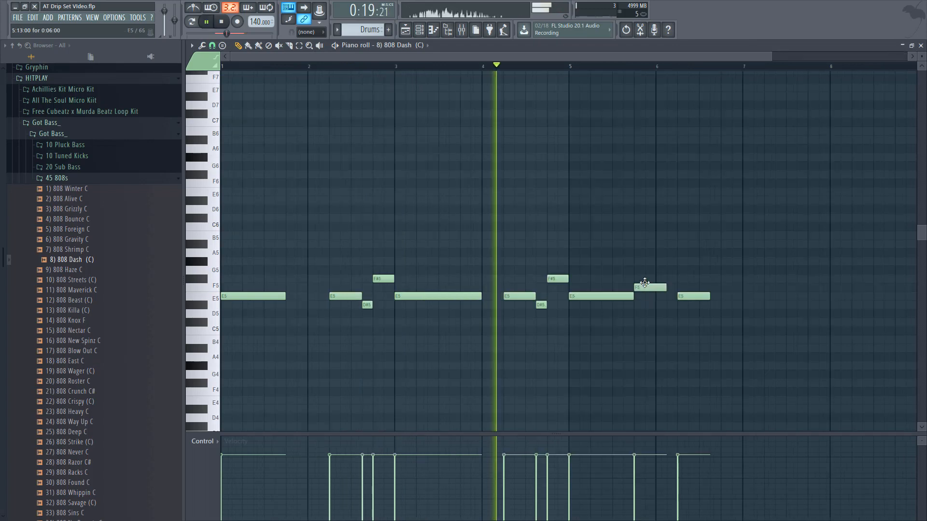
pyautogui.moveTo(646, 287); pyautogui.dragTo(674, 292)
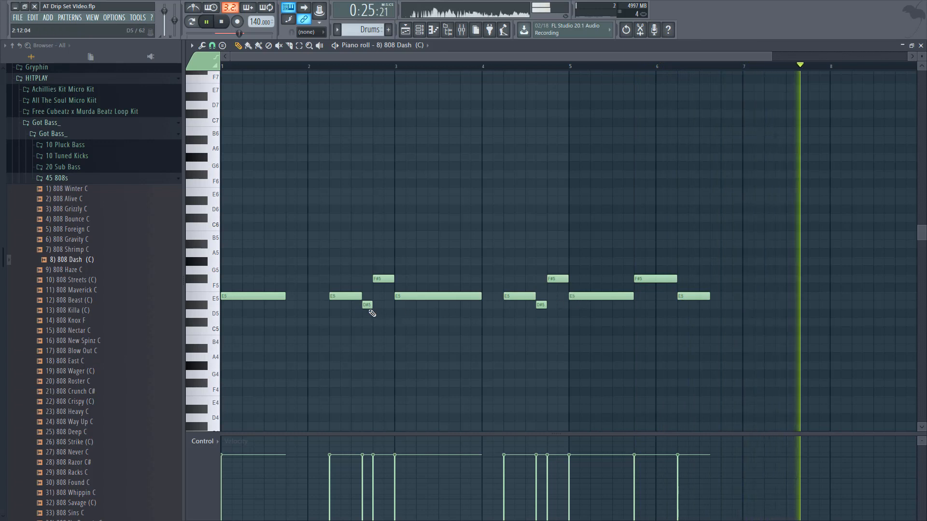
# - Add a short D#5 note and an F#5 note after the last E5 note at the end of bar 6
pyautogui.click(710, 305)
pyautogui.moveTo(709, 322); pyautogui.dragTo(714, 321)
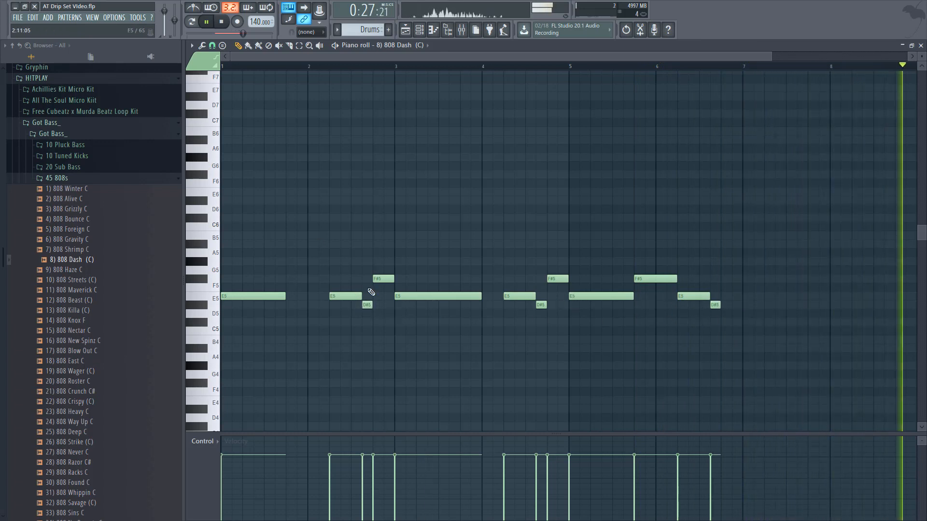
pyautogui.moveTo(381, 279); pyautogui.dragTo(728, 304)
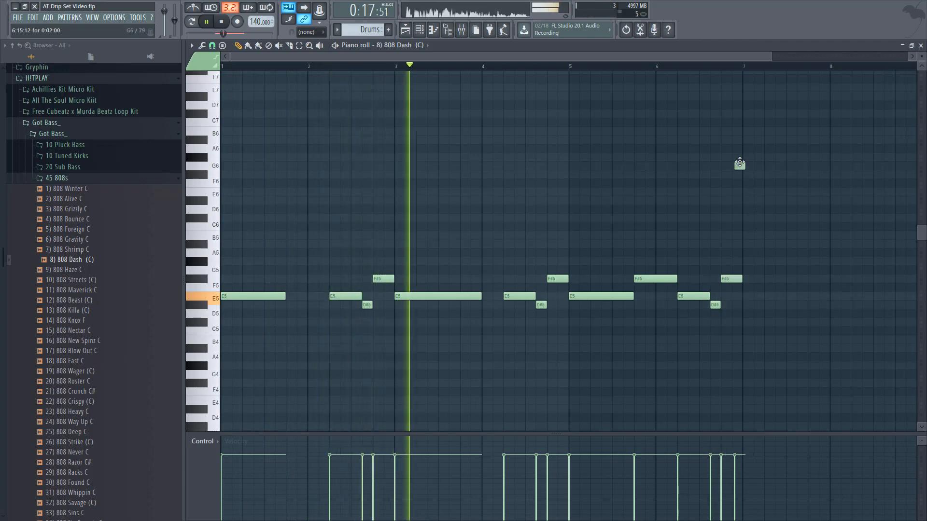
# - Place a short F#6 note at the end of bar 6 and turn it into a slide note in its properties
pyautogui.click(734, 175)
pyautogui.doubleClick(740, 175)
pyautogui.click(414, 251)
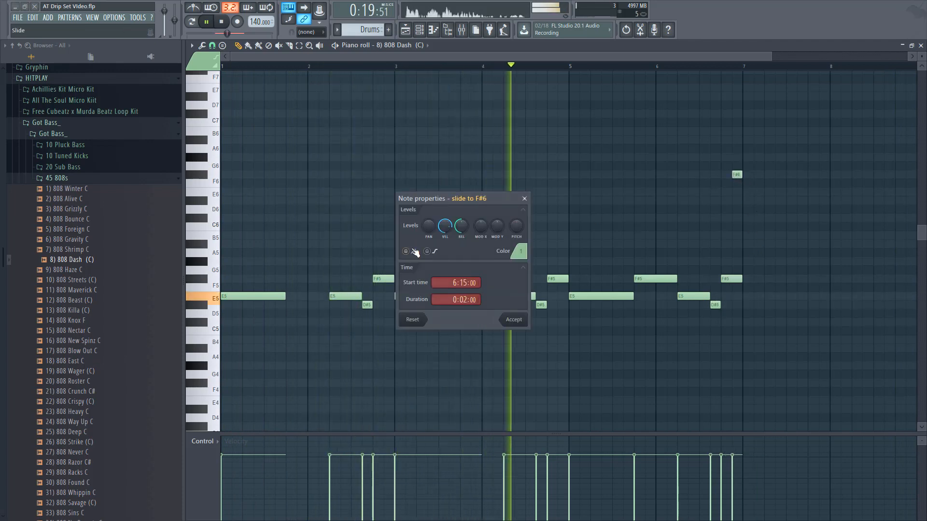
pyautogui.click(519, 323)
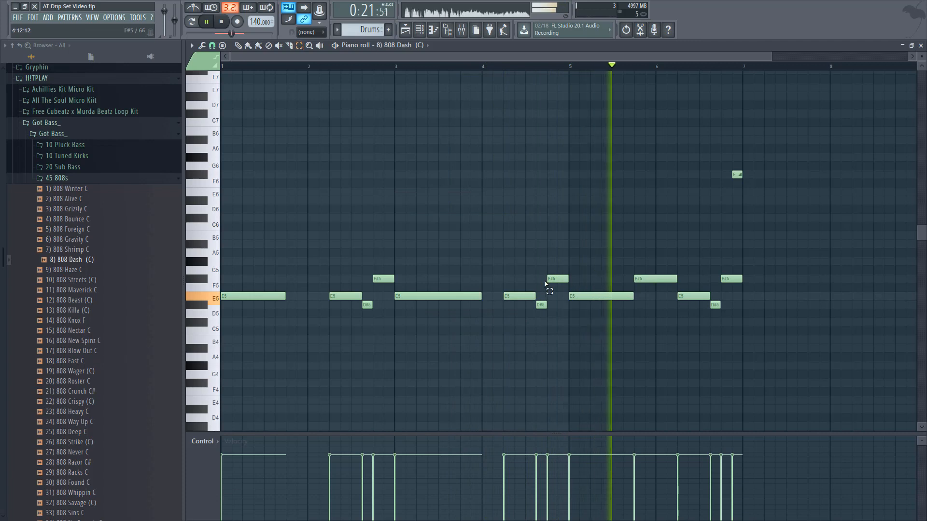
# - Select the main 808 notes in bars 5 and 6 and duplicate them into bars 7 and 8
pyautogui.moveTo(586, 249); pyautogui.dragTo(743, 343)
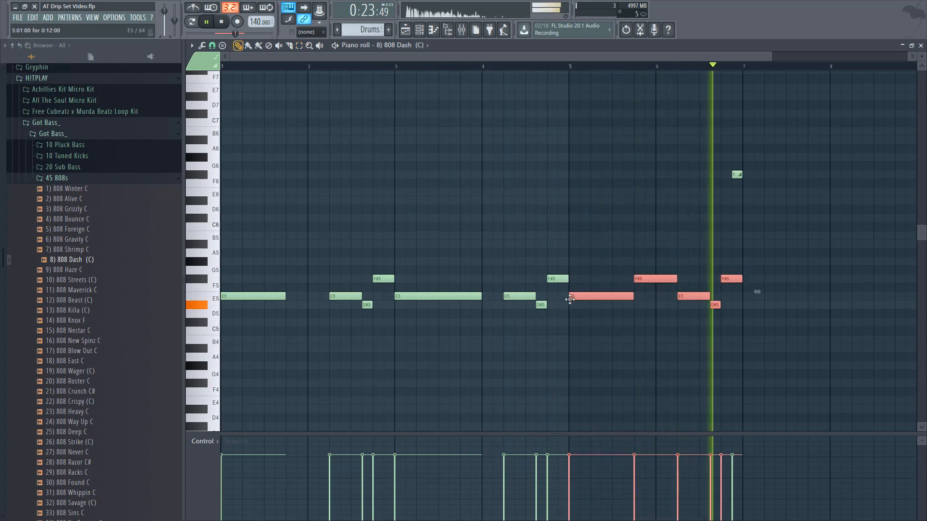
pyautogui.hotkey('ctrl', 'b')
pyautogui.moveTo(756, 300); pyautogui.dragTo(753, 301)
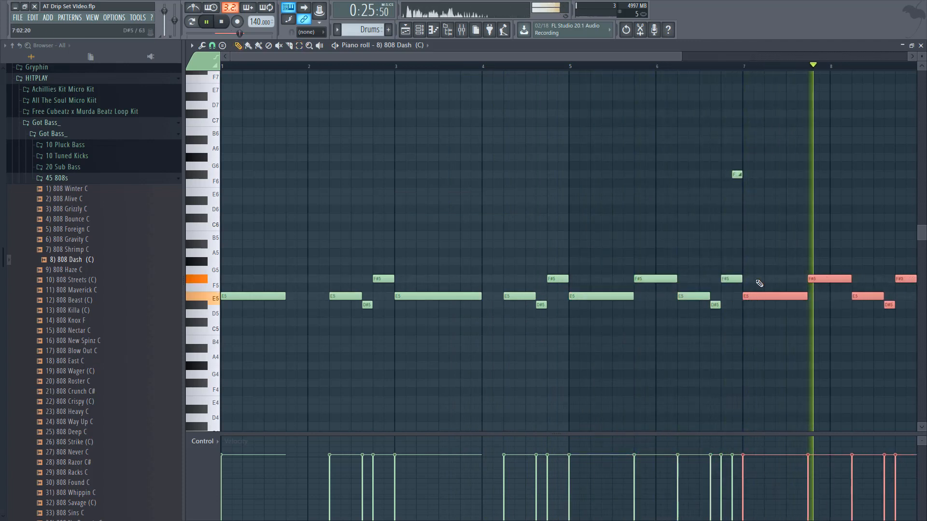
pyautogui.rightClick(737, 174)
pyautogui.hotkey('ctrl', 'z')
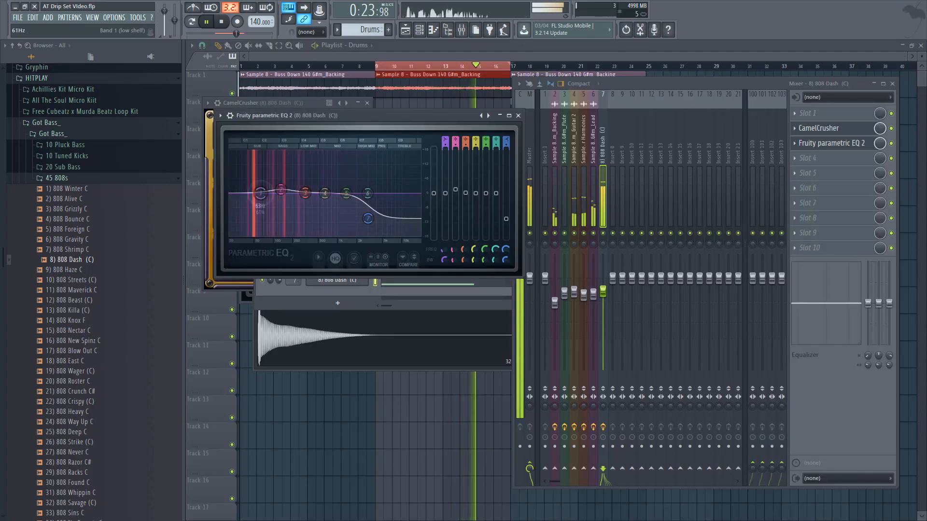
# - Cut the lowest frequencies with band 1 and reposition band 2 in the 808's Fruity Parametric EQ 2, slightly lower its fader and close the EQ
pyautogui.moveTo(261, 193); pyautogui.dragTo(231, 211)
pyautogui.moveTo(281, 190); pyautogui.dragTo(327, 191)
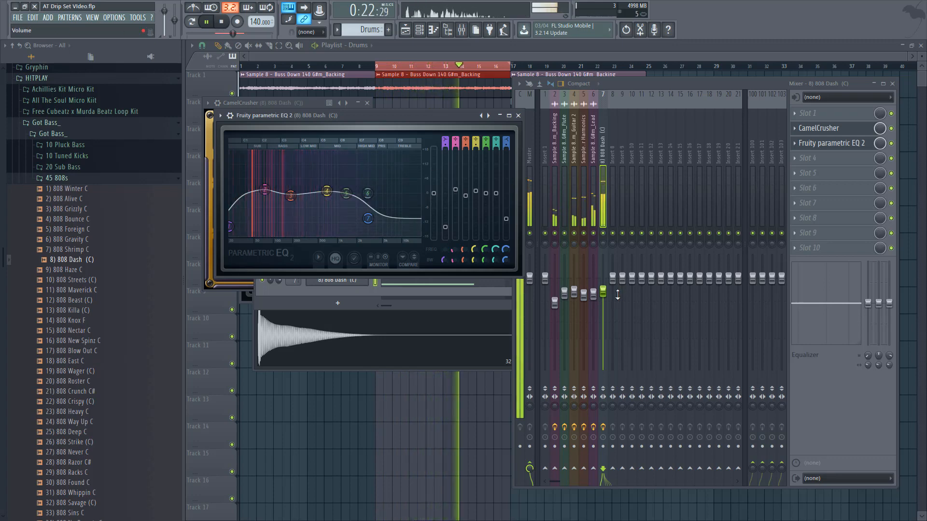
pyautogui.click(514, 144)
pyautogui.click(456, 115)
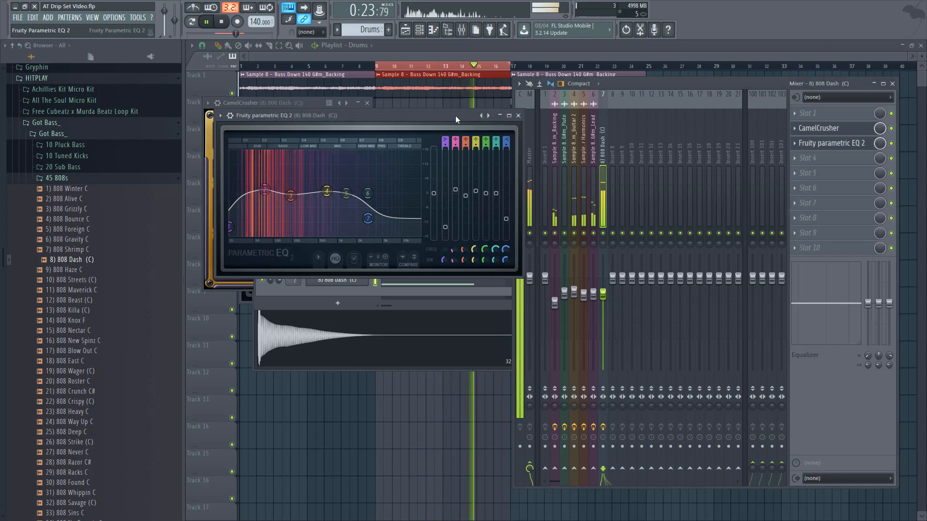
pyautogui.click(518, 116)
# - Add SK Clap 2 from HITPLAY's Skyline Drum Kit as a new channel below the 808 in the channel rack
pyautogui.click(461, 155)
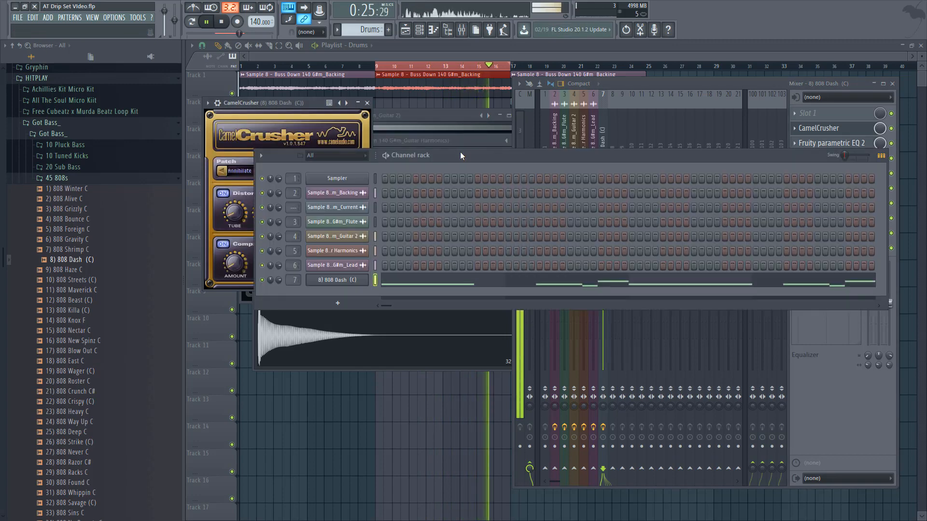
pyautogui.click(67, 134)
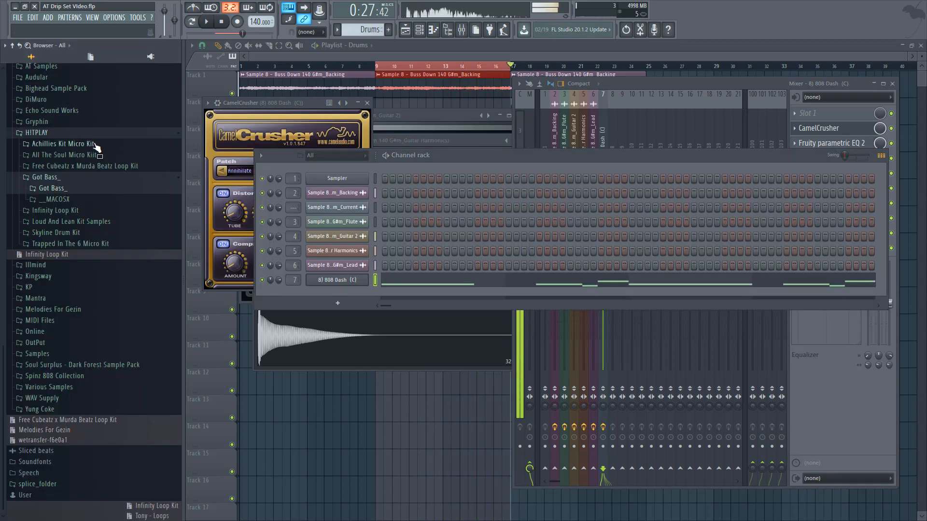
pyautogui.click(92, 211)
pyautogui.click(108, 214)
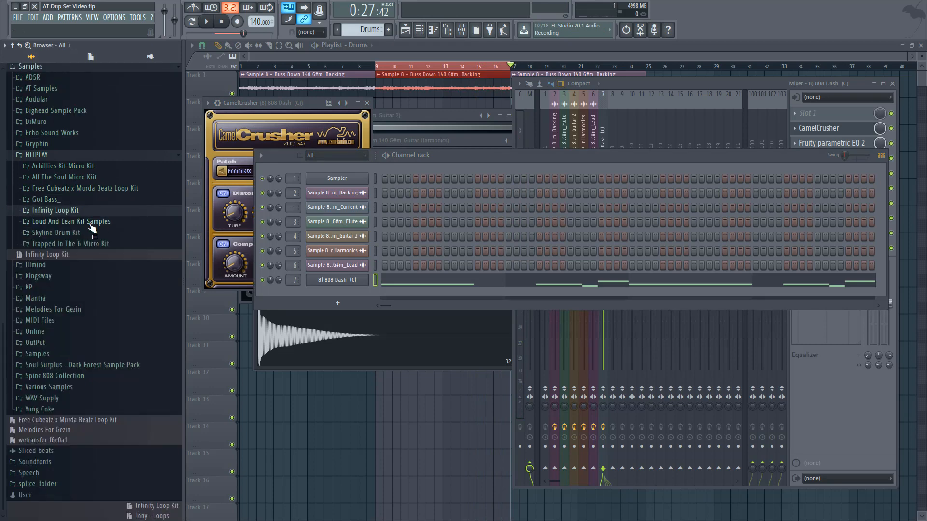
pyautogui.click(86, 234)
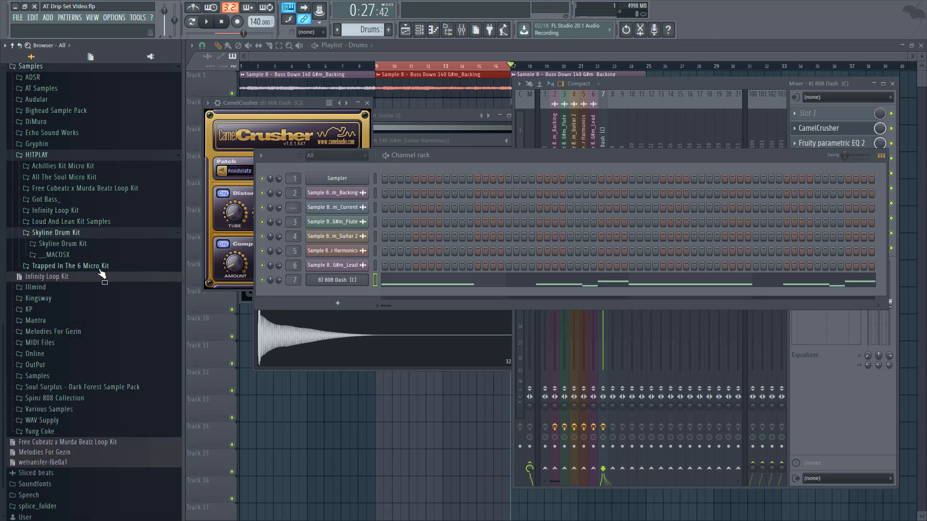
pyautogui.click(88, 245)
pyautogui.click(65, 321)
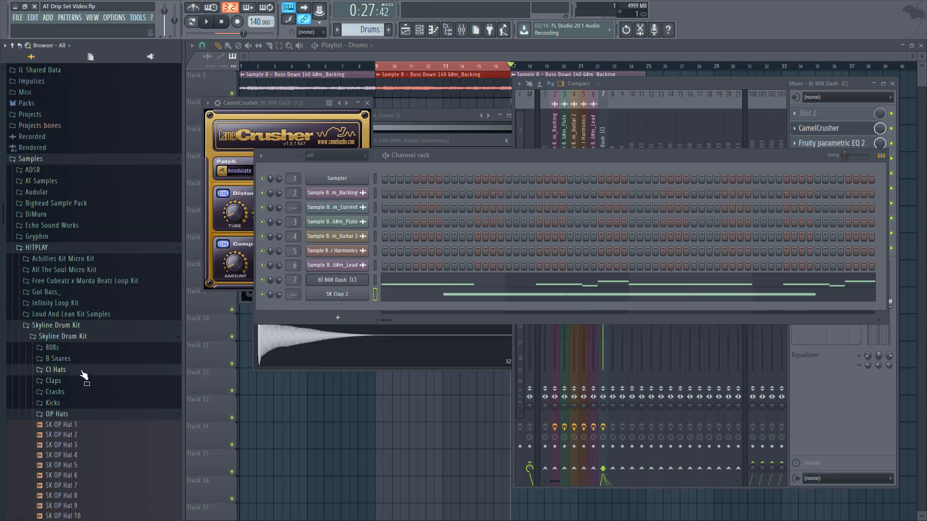
# - Add SK CL Hat 2 from the Skyline Drum Kit's closed hats as a new channel below SK Clap 2
pyautogui.click(84, 374)
pyautogui.click(91, 402)
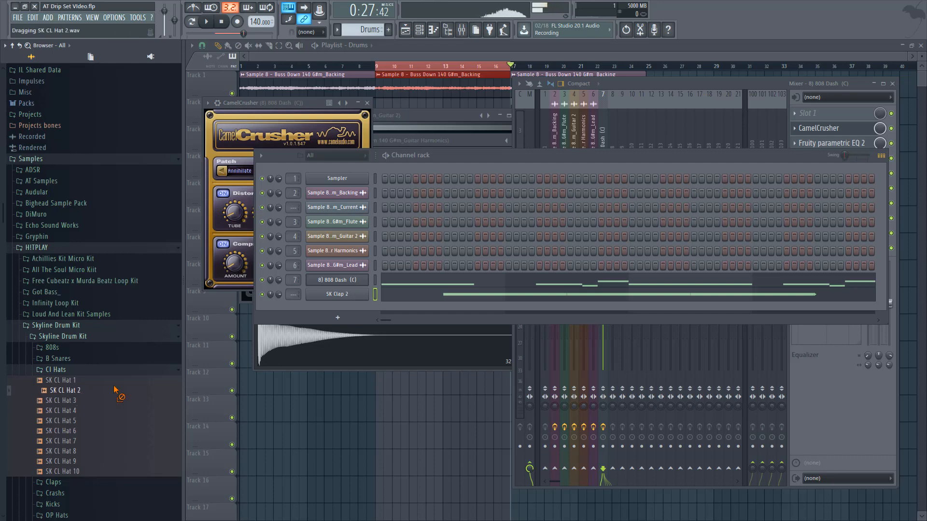
pyautogui.moveTo(327, 311); pyautogui.dragTo(263, 308)
# - Add Hi Hat 8 from the Hats folder of AT Sound Kit 3 as a new channel below SK CL Hat 2
pyautogui.click(68, 247)
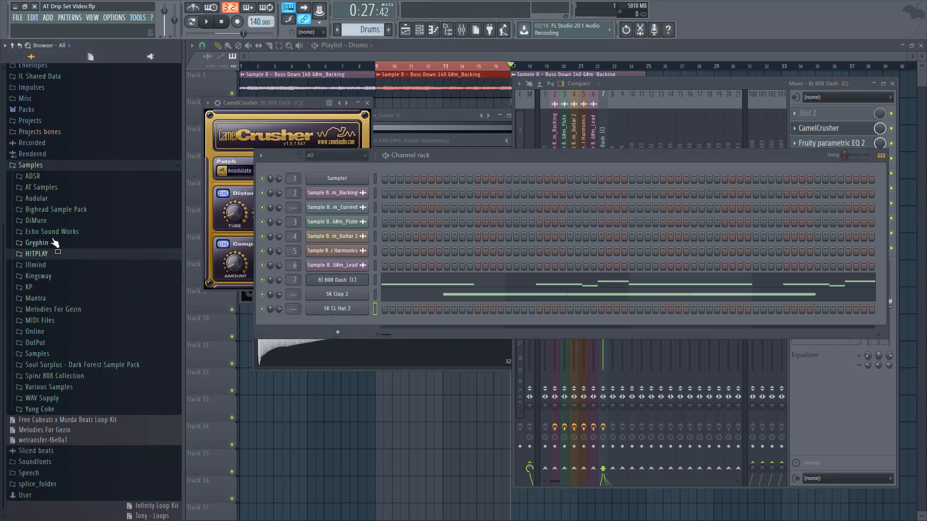
pyautogui.click(55, 189)
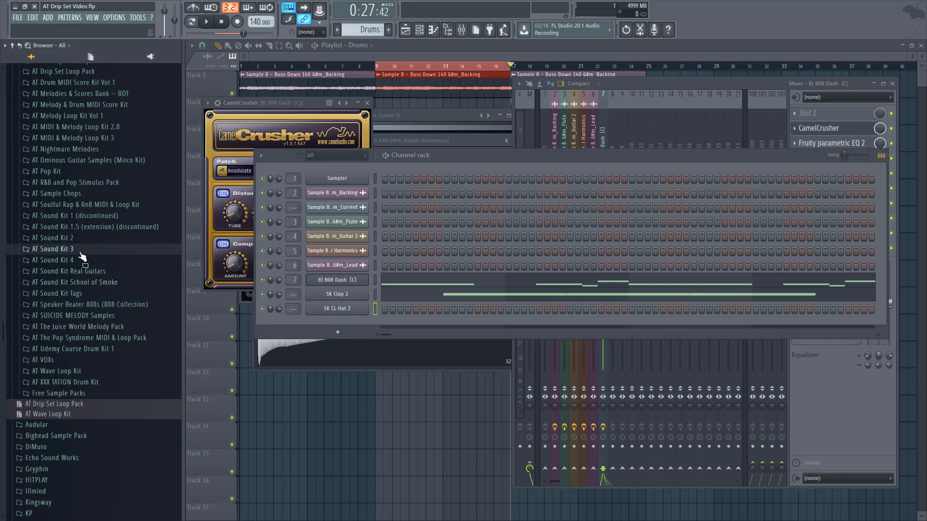
pyautogui.click(80, 250)
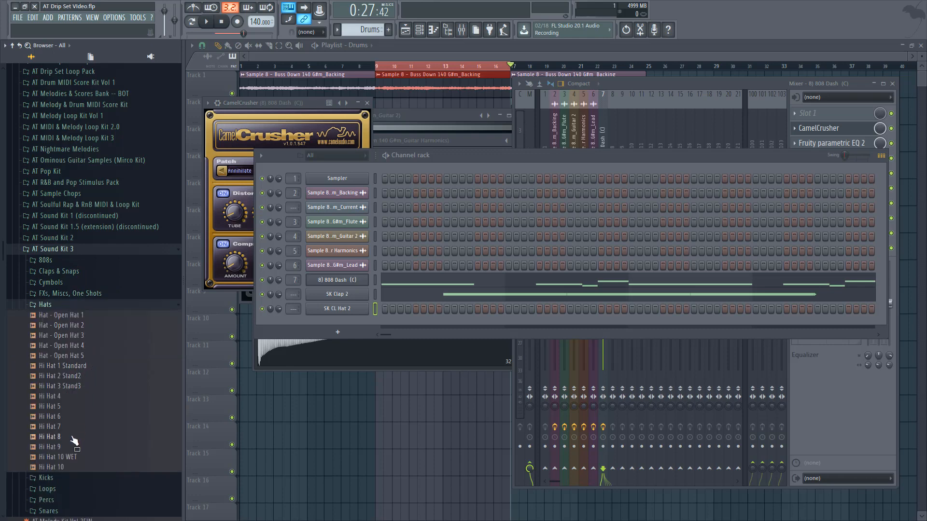
pyautogui.moveTo(334, 341); pyautogui.dragTo(340, 334)
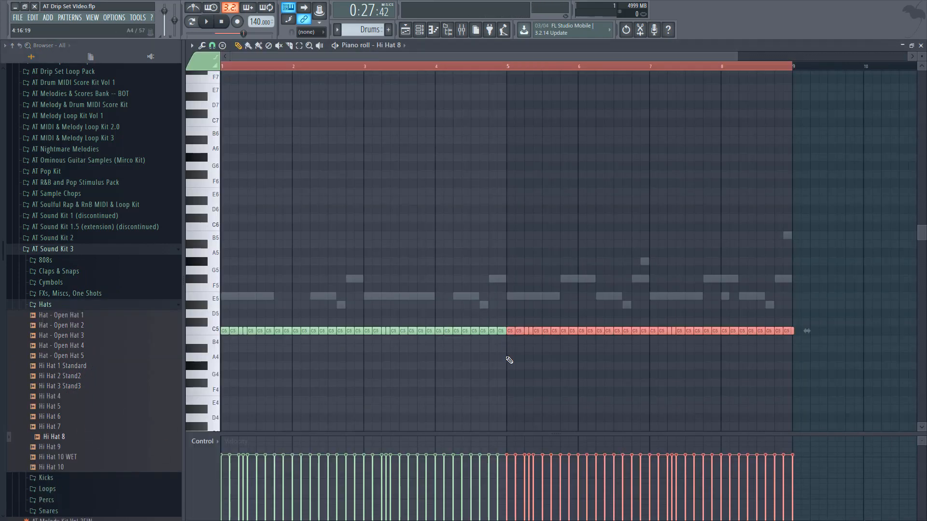
# - Play the pattern with the Hi Hat 8 notes, route that channel to mixer track 8 and lower its fader
pyautogui.press('space')
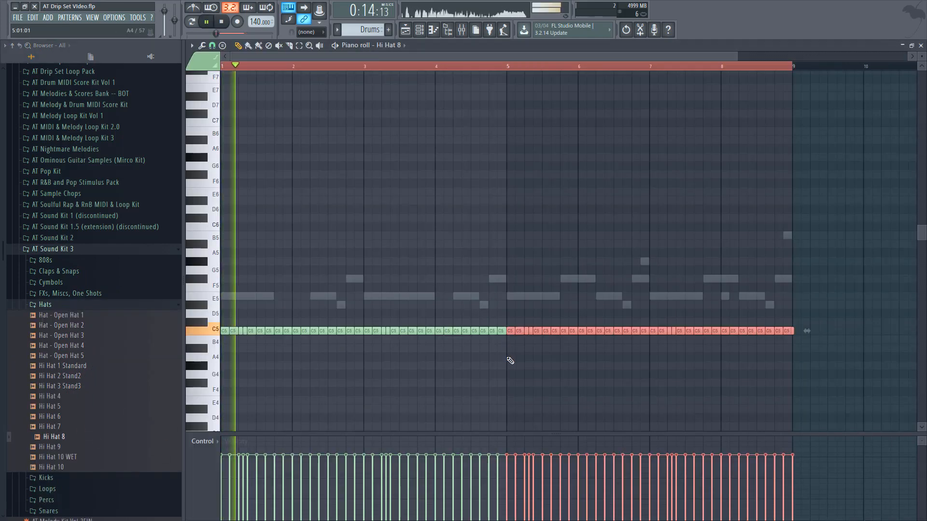
pyautogui.press('F7')
pyautogui.click(344, 324)
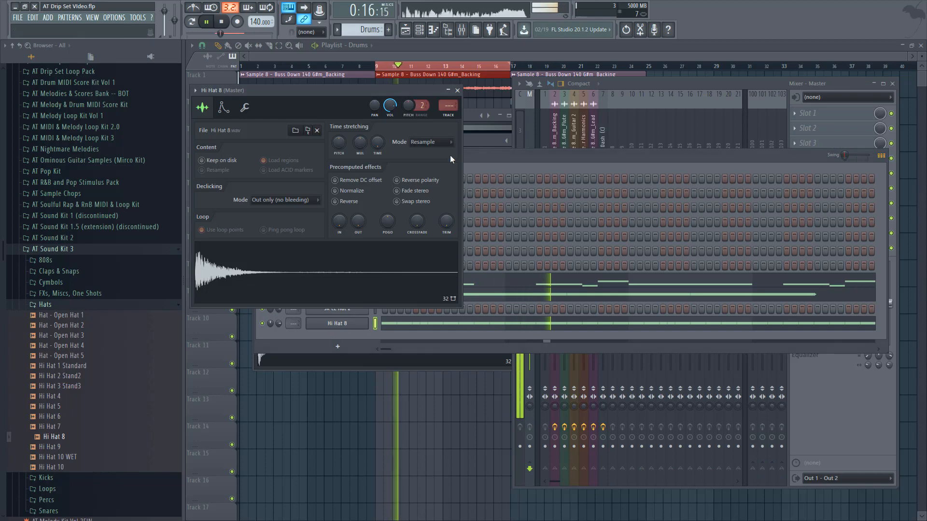
pyautogui.click(451, 117)
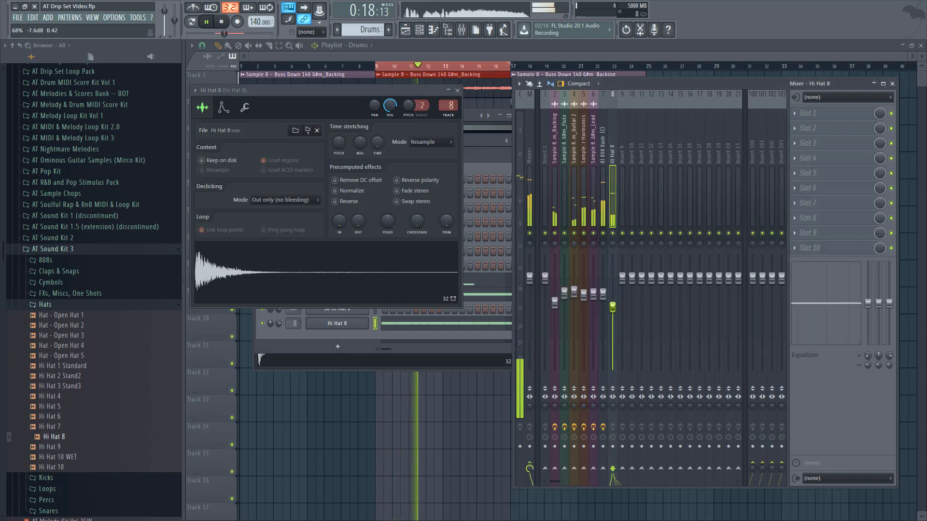
# - Load Fruity Parametric EQ 2 in slot 1 of the Hi Hat 8 track and cut its lows with band 1 as a high pass
pyautogui.click(842, 113)
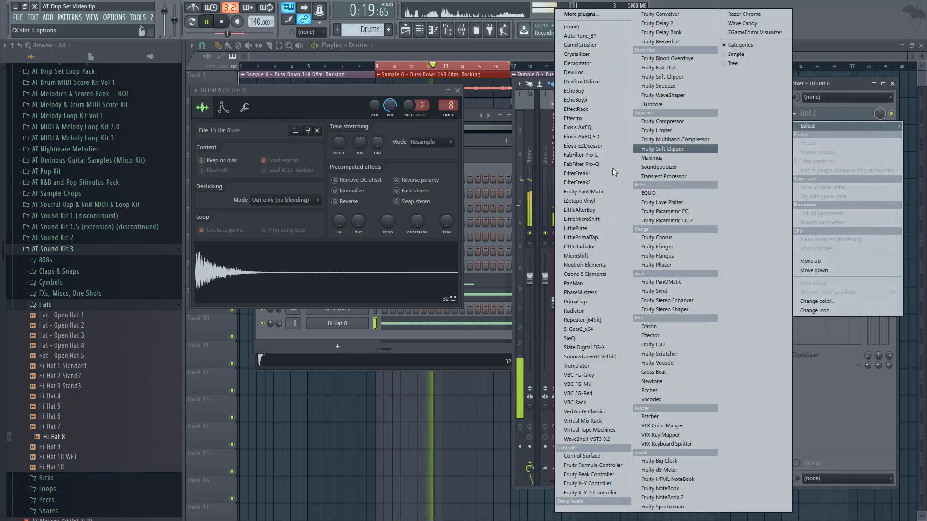
pyautogui.click(672, 221)
pyautogui.moveTo(445, 143); pyautogui.dragTo(444, 145)
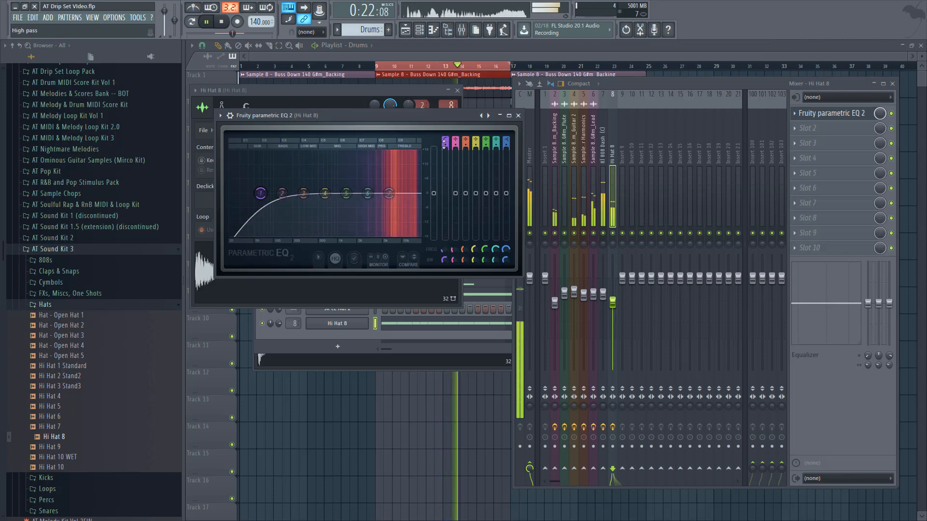
pyautogui.moveTo(261, 194); pyautogui.dragTo(390, 192)
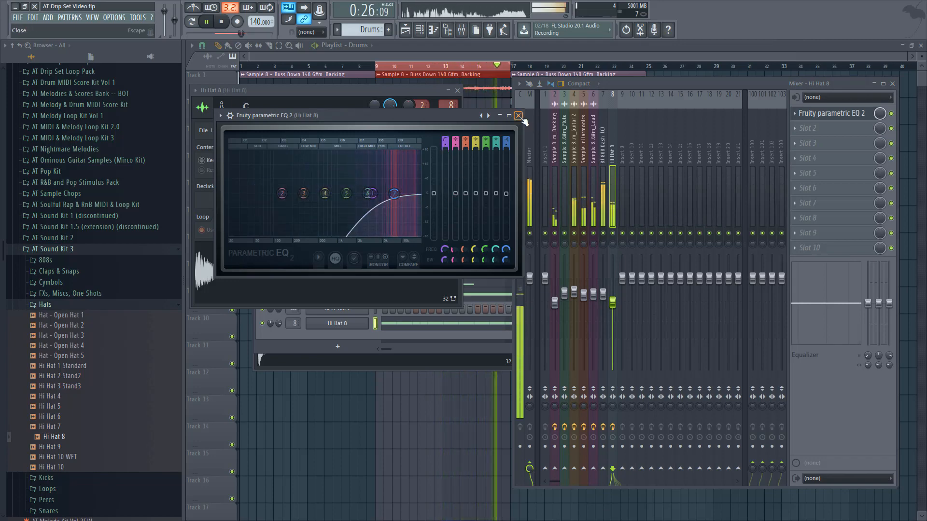
pyautogui.click(518, 116)
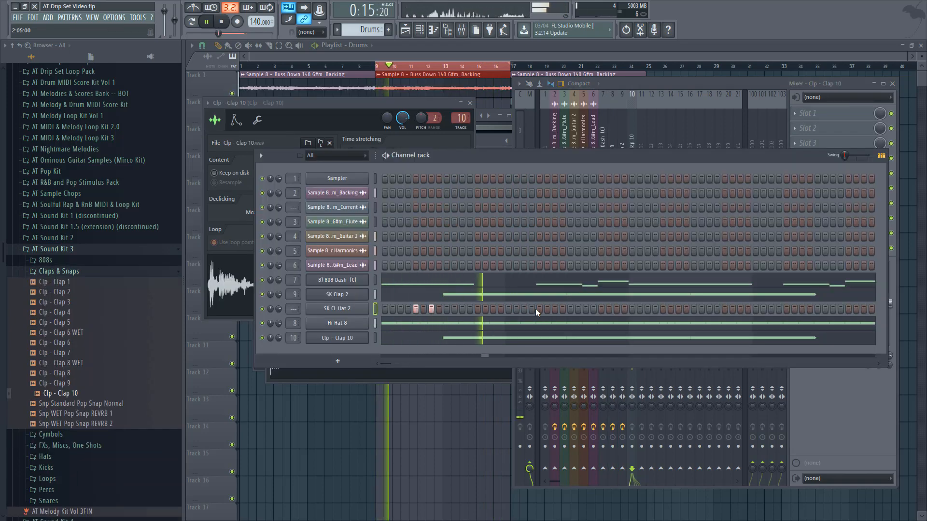
# - Program SK CL Hat 2 hits on steps 5 and 6 of bar 2 and steps 5 and 7 of bar 3, continuing into the following bars
pyautogui.click(540, 308)
pyautogui.click(547, 308)
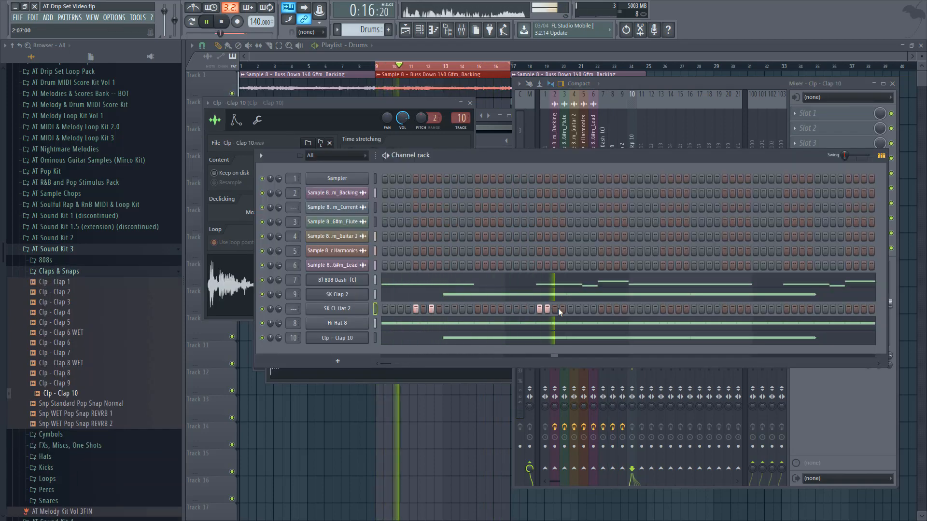
pyautogui.rightClick(669, 311)
pyautogui.click(665, 311)
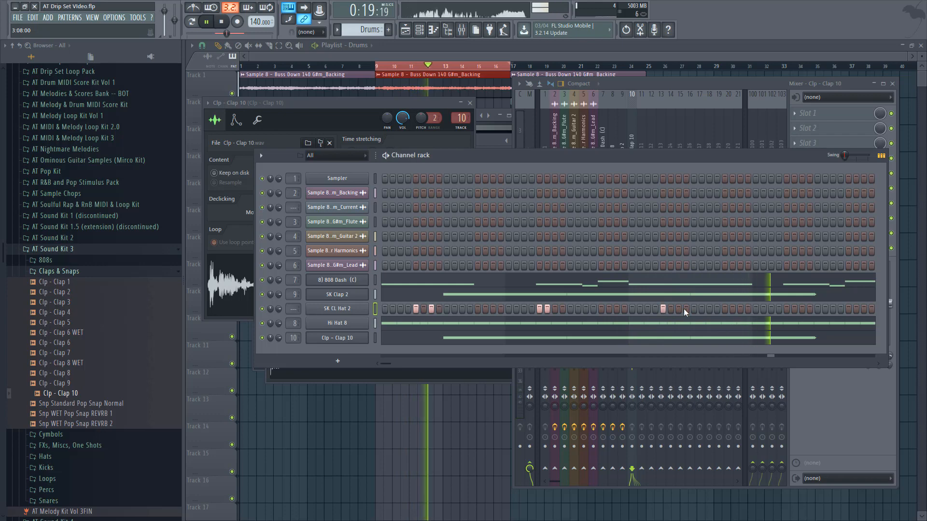
pyautogui.click(685, 310)
pyautogui.rightClick(684, 310)
pyautogui.click(680, 310)
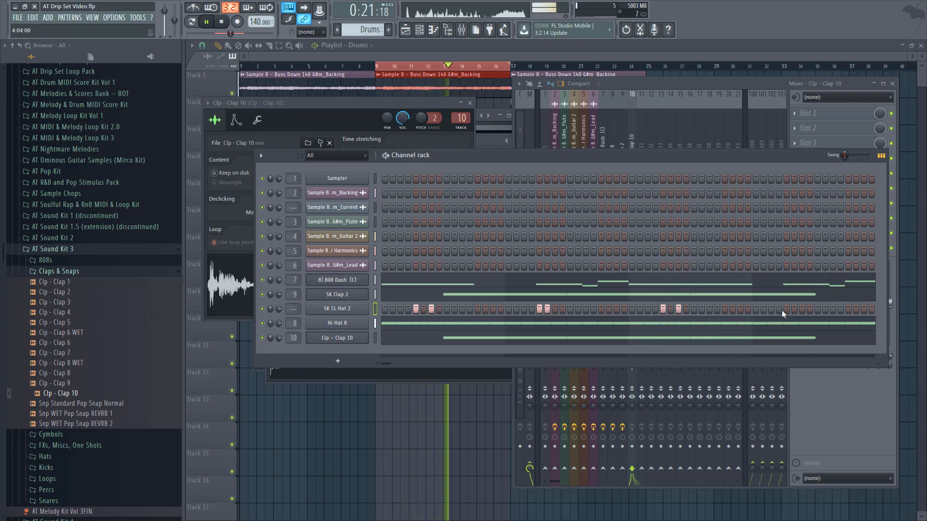
pyautogui.rightClick(388, 305)
pyautogui.click(396, 307)
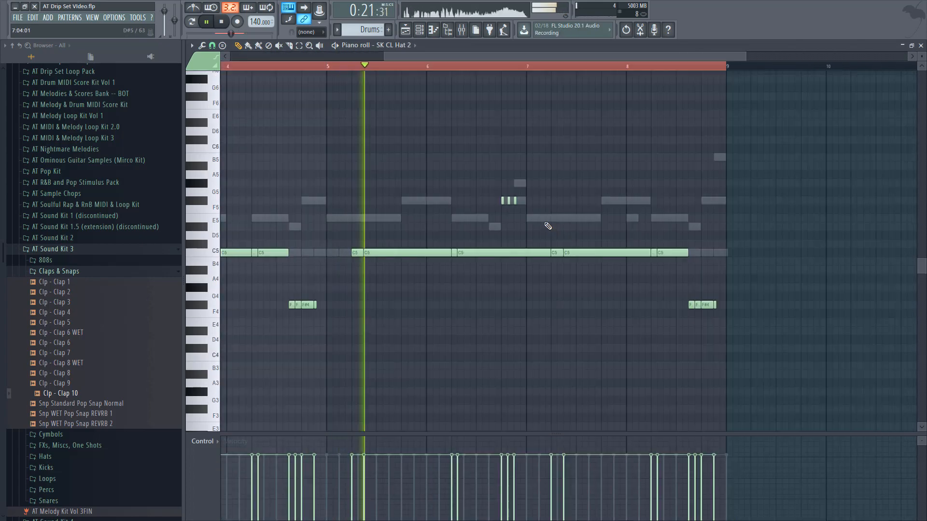
# - Draw short SK CL Hat 2 notes from bar 7 to the start of bar 8, two on E5 followed by three on D#5
pyautogui.click(540, 220)
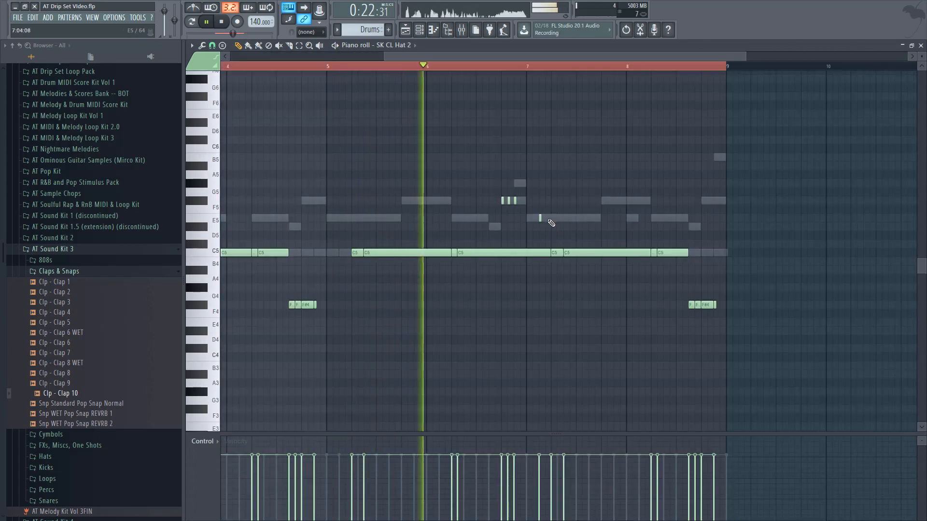
pyautogui.click(549, 219)
pyautogui.rightClick(548, 220)
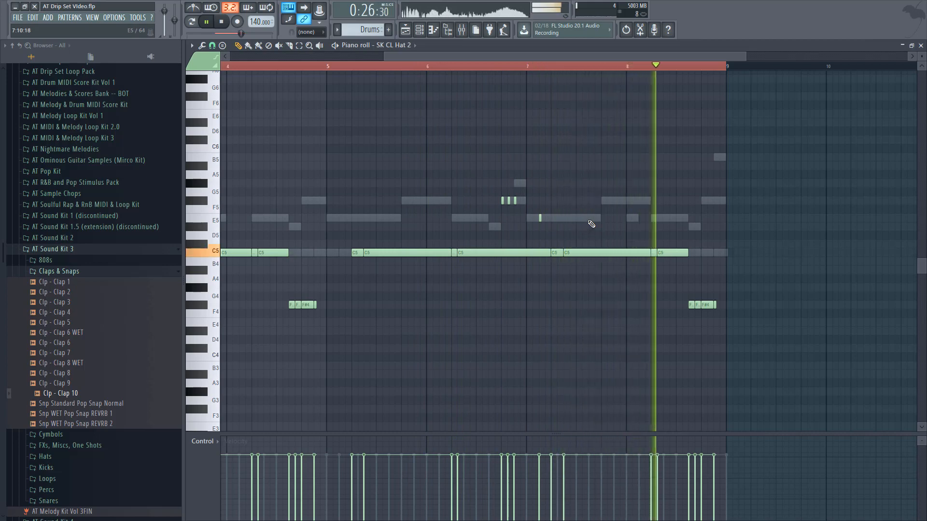
pyautogui.click(589, 220)
pyautogui.click(602, 227)
pyautogui.click(615, 227)
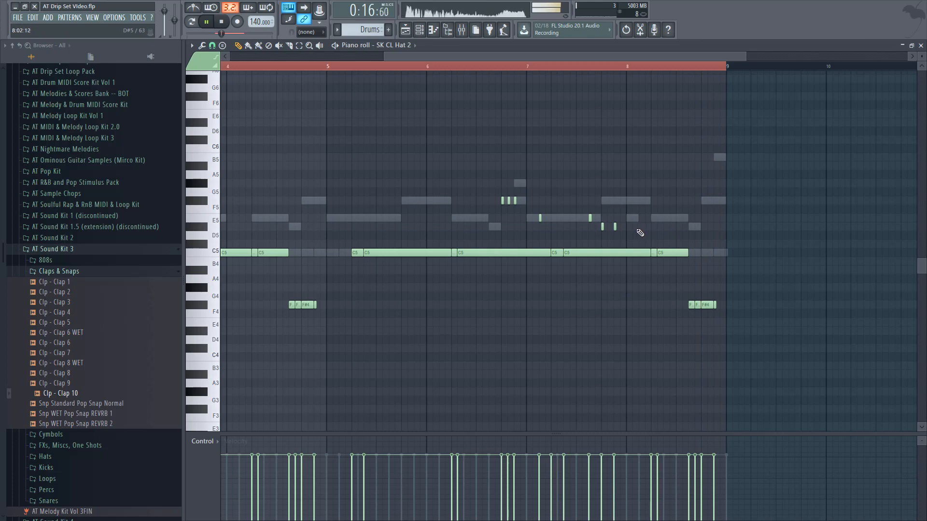
pyautogui.click(627, 226)
# - Add a short B5 note and a short A#5 note to SK CL Hat 2 in the first half of bar 8
pyautogui.click(640, 157)
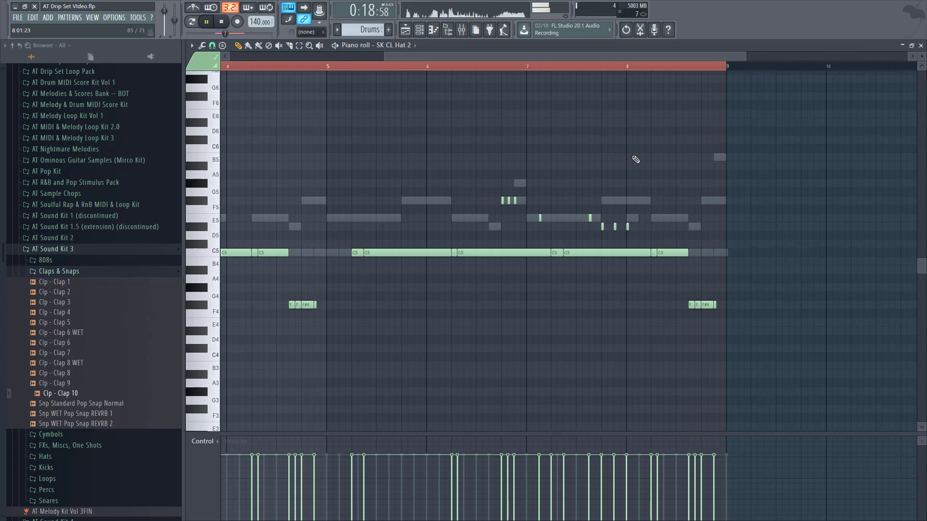
pyautogui.click(653, 166)
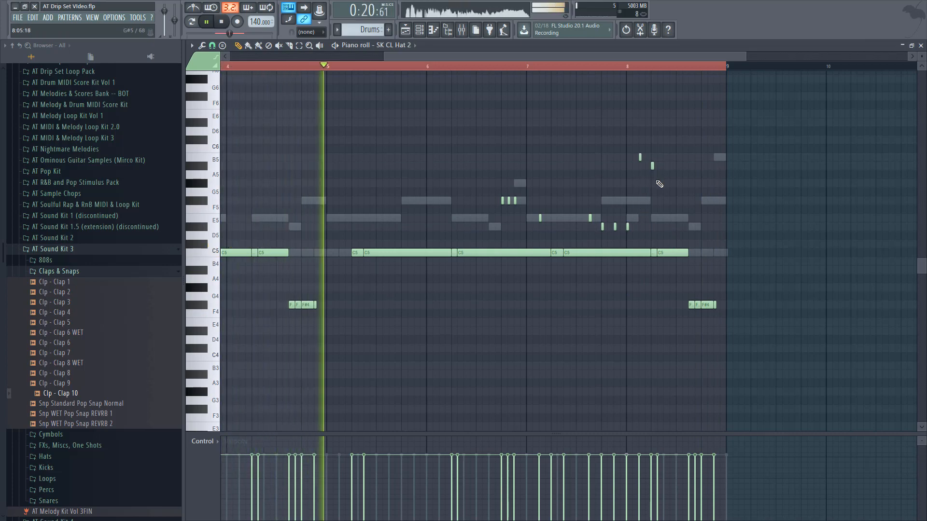
pyautogui.rightClick(653, 167)
pyautogui.click(666, 168)
pyautogui.moveTo(662, 171); pyautogui.dragTo(660, 170)
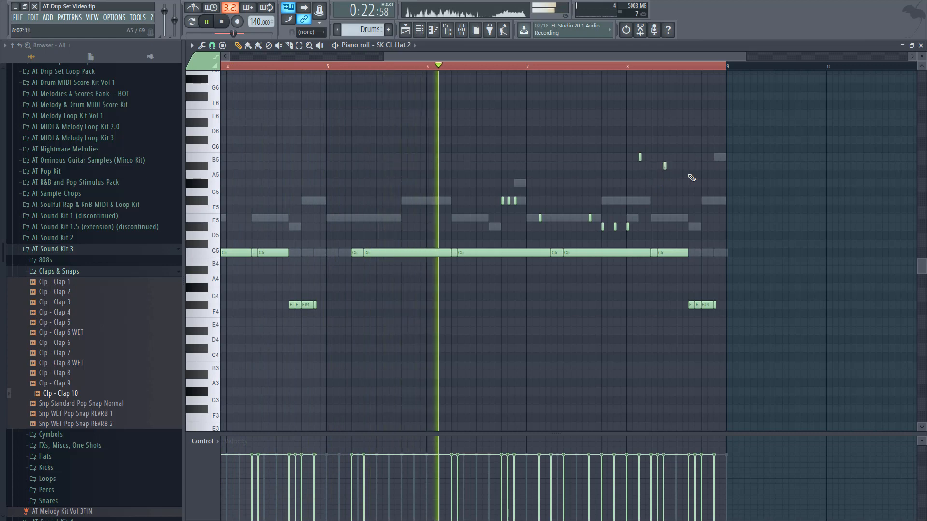
pyautogui.click(690, 169)
pyautogui.rightClick(691, 171)
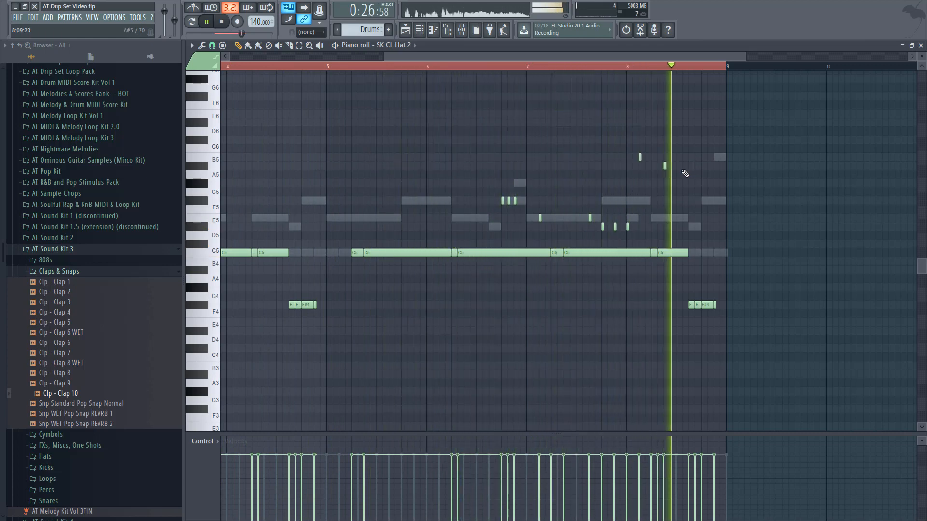
# - Select the five D#5, B5 and A#5 notes around the start of bar 8 and lower the velocities of the last three
pyautogui.moveTo(678, 158); pyautogui.dragTo(600, 237)
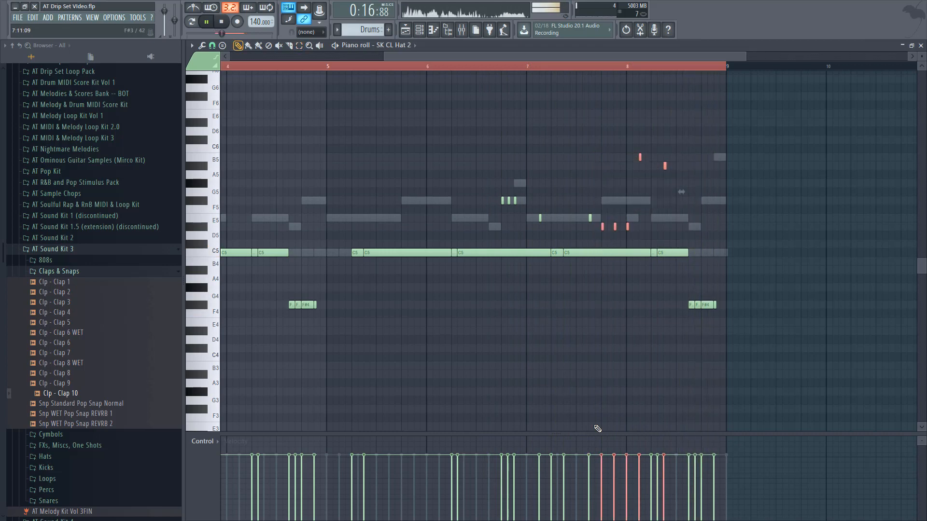
pyautogui.click(626, 474)
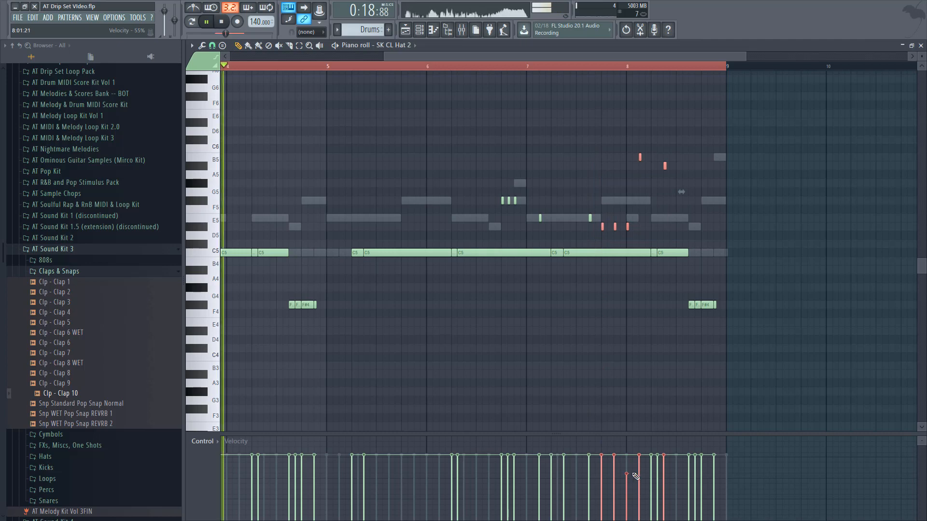
pyautogui.click(640, 486)
pyautogui.click(663, 483)
pyautogui.click(627, 471)
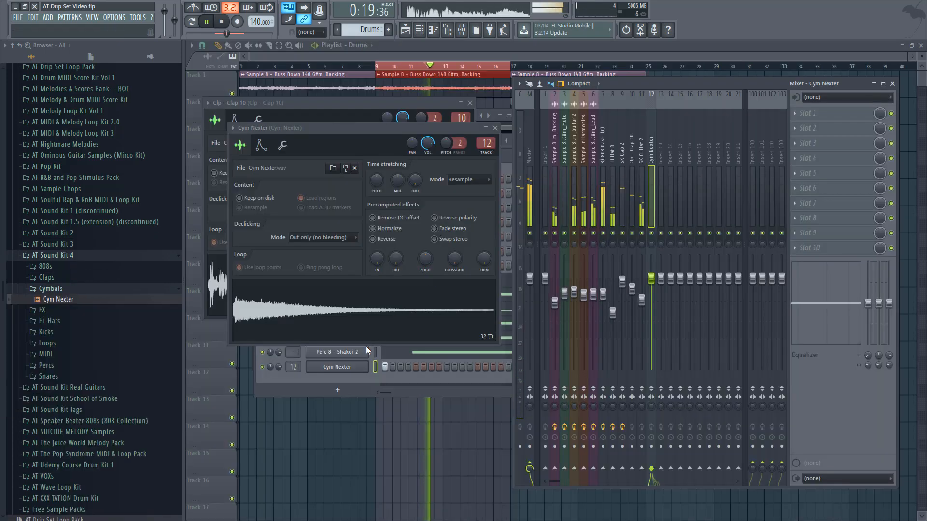
# - Route Perc 8 - Shaker 2 to mixer track 13, lower the Cym Nexter fader and close the open windows
pyautogui.click(365, 351)
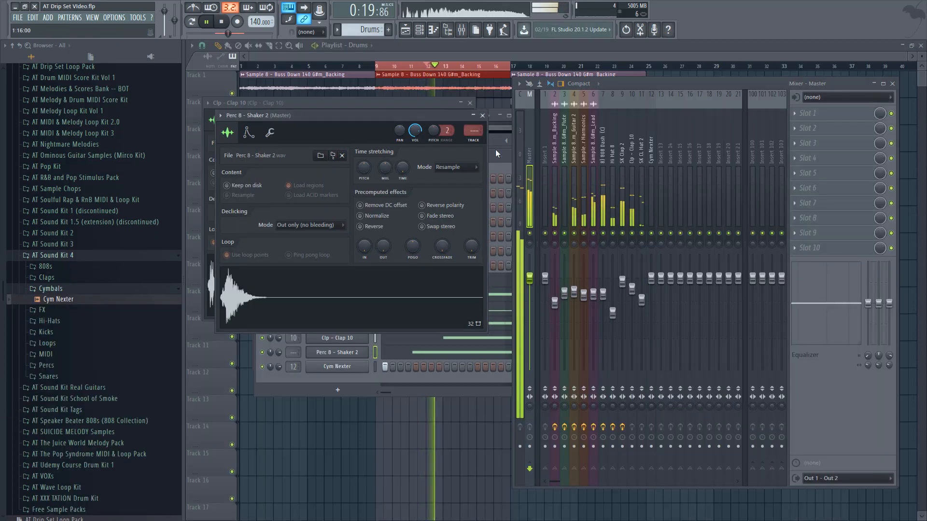
pyautogui.click(475, 142)
pyautogui.click(652, 212)
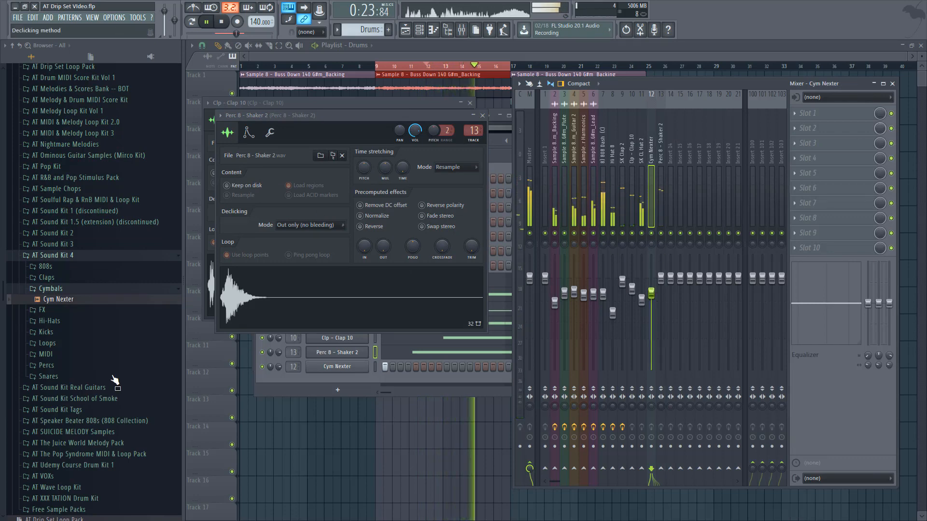
pyautogui.press('F12')
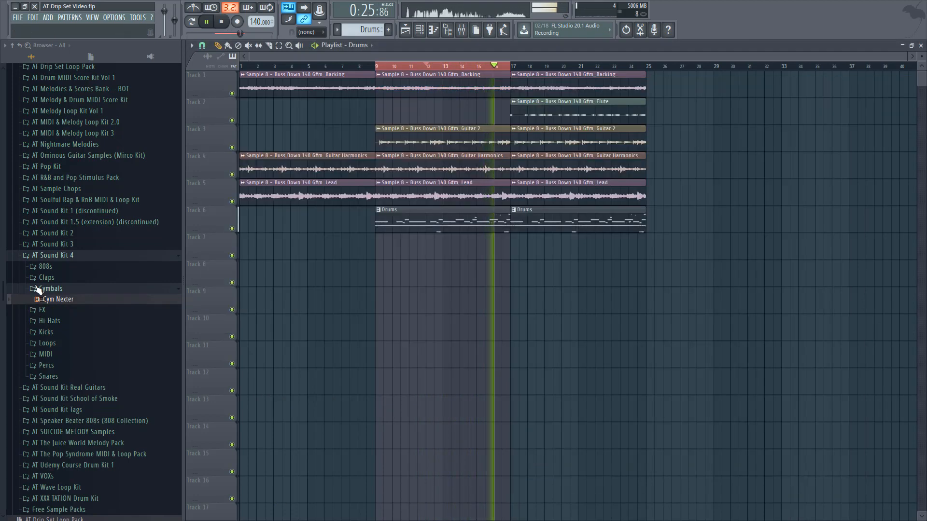
# - Place Riser 3 140 BPM from AT Sound Kit 4's FX folder on playlist Track 7 starting at bar 5 and stop playback
pyautogui.click(68, 314)
pyautogui.moveTo(92, 343); pyautogui.dragTo(324, 250)
pyautogui.press('space')
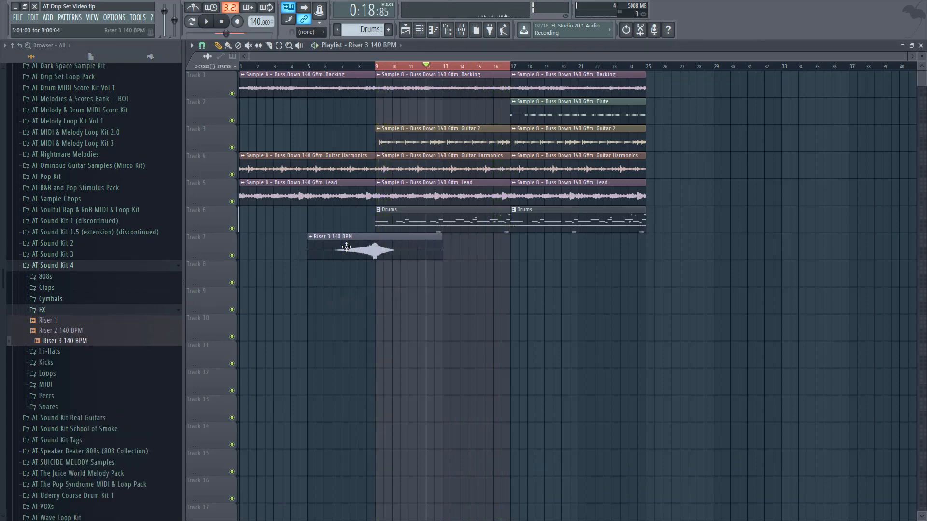
# - Set the riser sample's tempo to 140 BPM and route it to mixer track 14
pyautogui.doubleClick(346, 247)
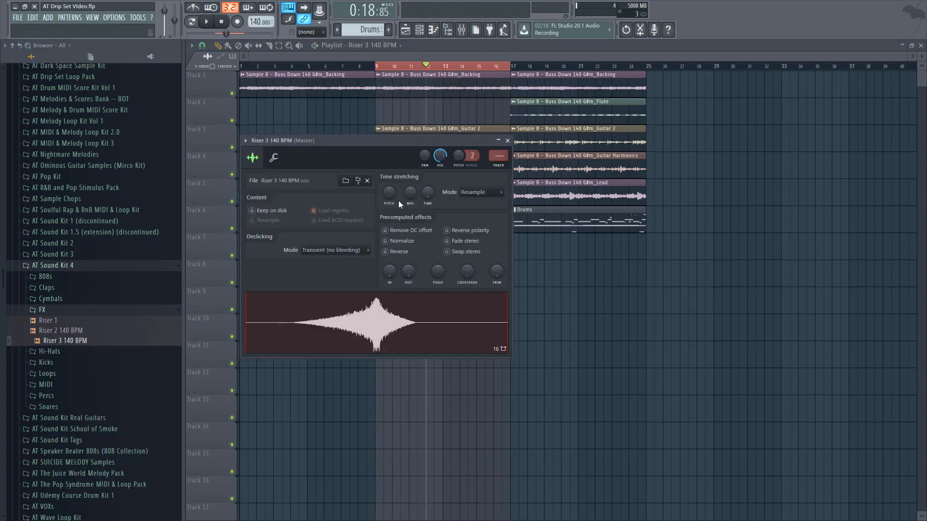
pyautogui.click(444, 204)
pyautogui.click(446, 207)
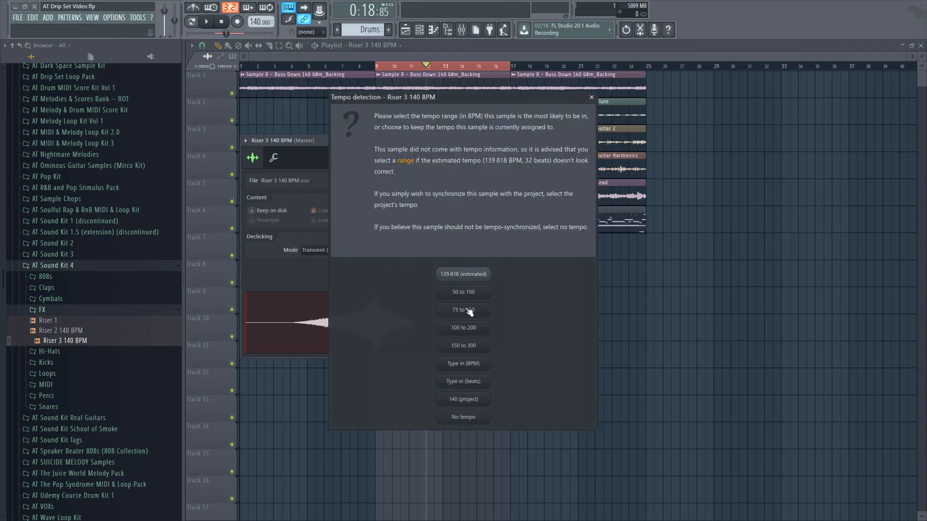
pyautogui.click(480, 362)
pyautogui.write('140')
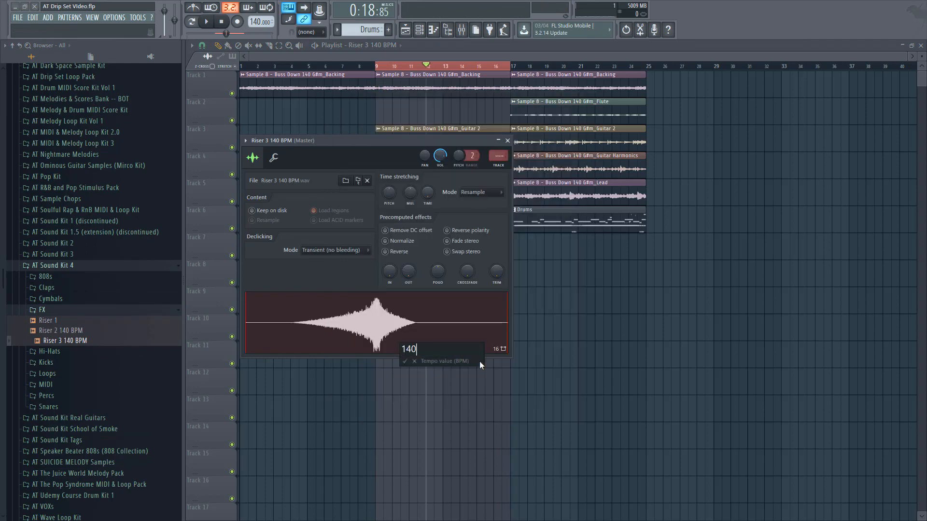
pyautogui.press('Return')
pyautogui.click(504, 168)
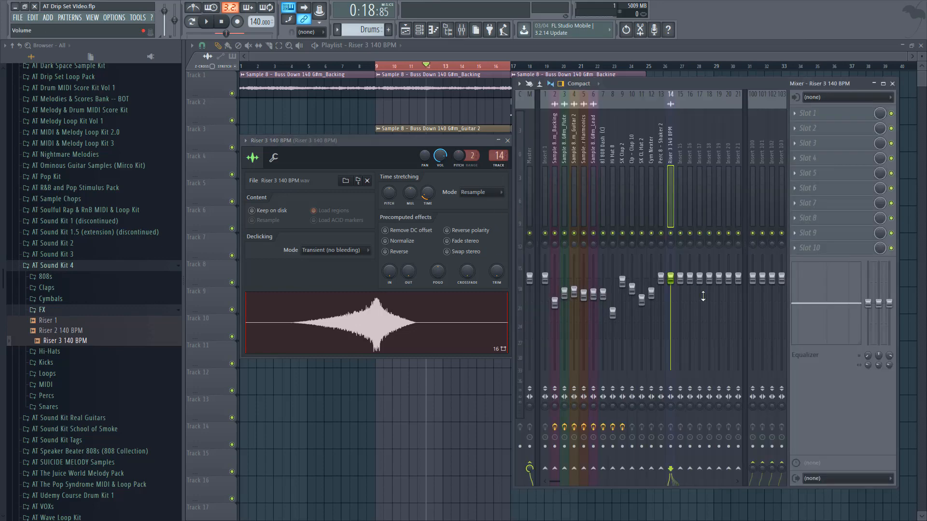
pyautogui.rightClick(464, 379)
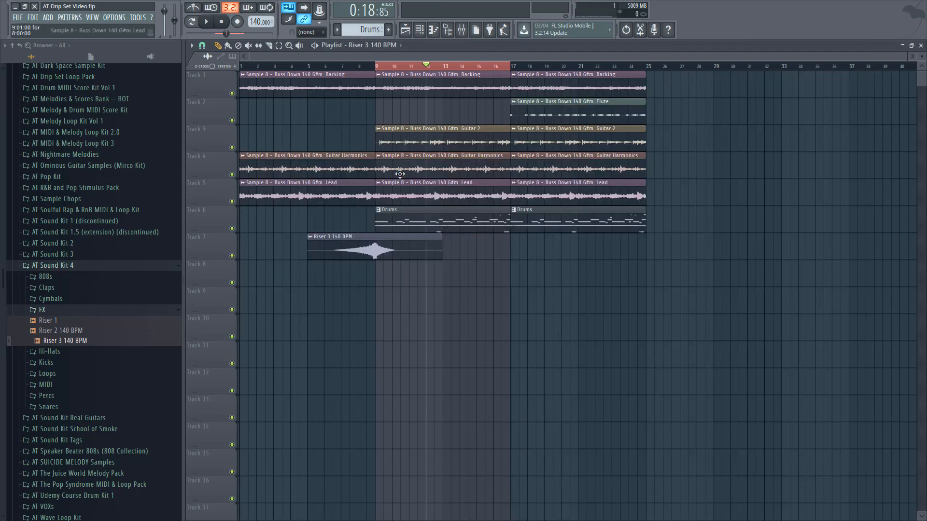
# - Play the song, load Fruity parametric EQ 2 in slot 3 of the riser's mixer track, lower its fader and close the open windows
pyautogui.press('space')
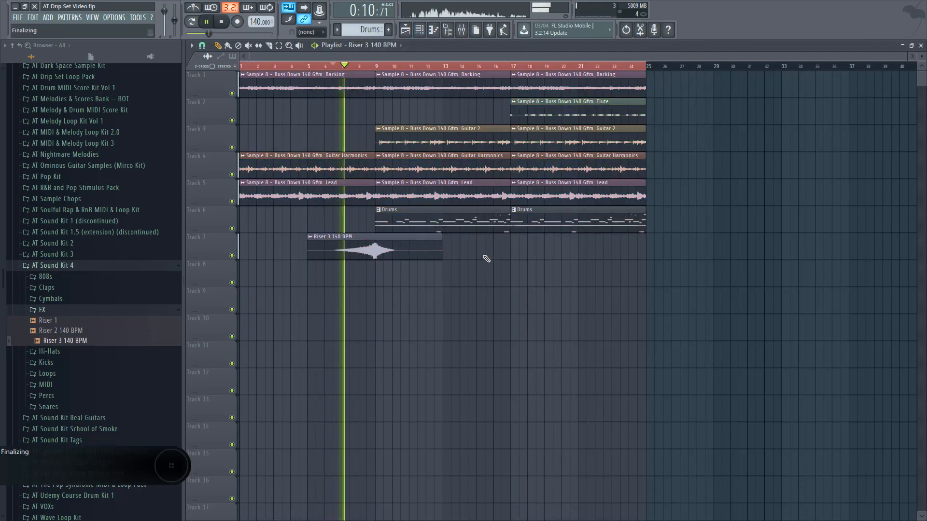
pyautogui.click(463, 31)
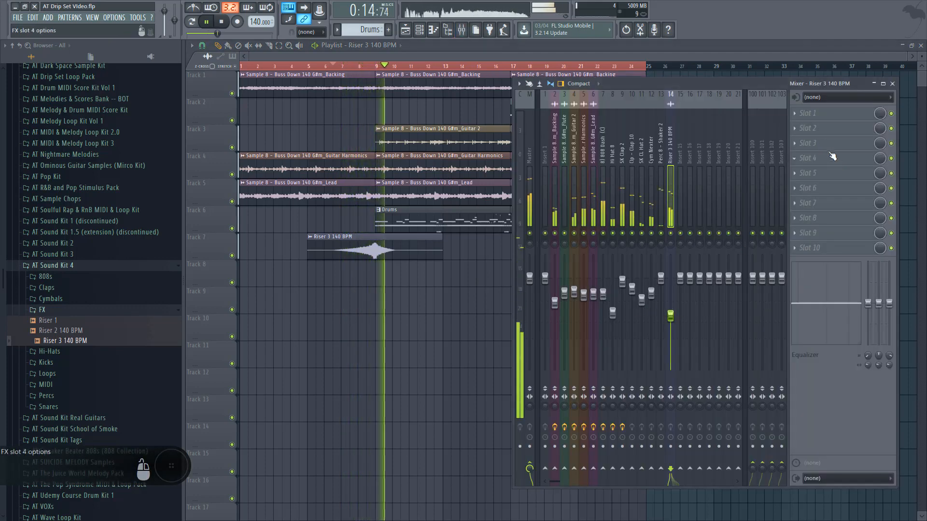
pyautogui.click(788, 139)
pyautogui.click(664, 220)
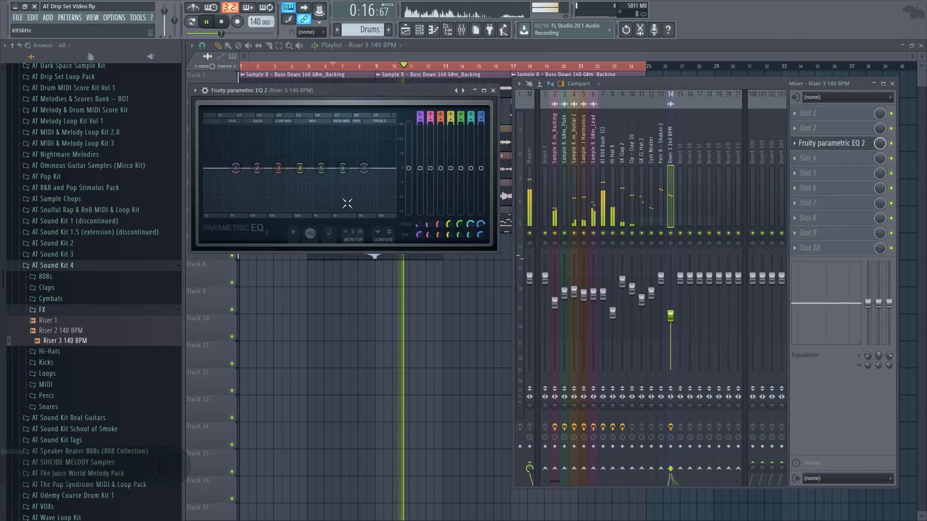
pyautogui.press('space')
pyautogui.press('space')
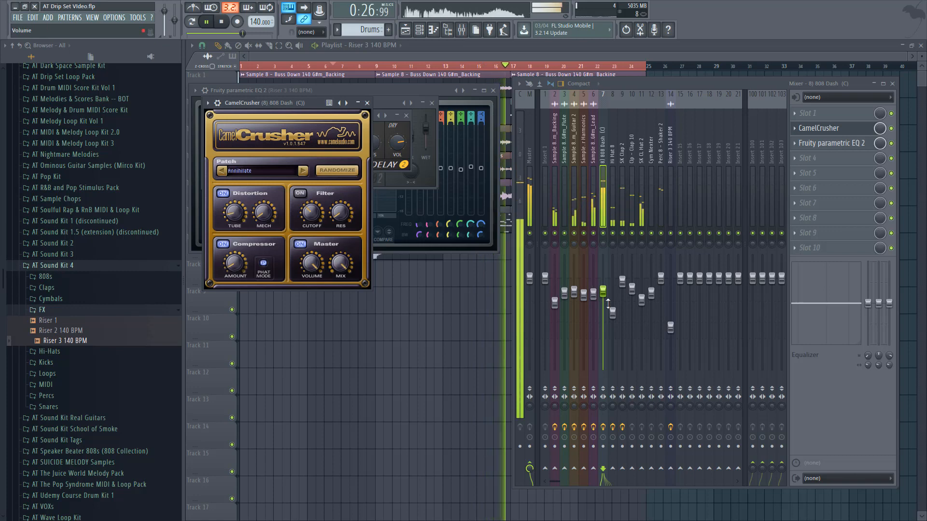
pyautogui.press('F12')
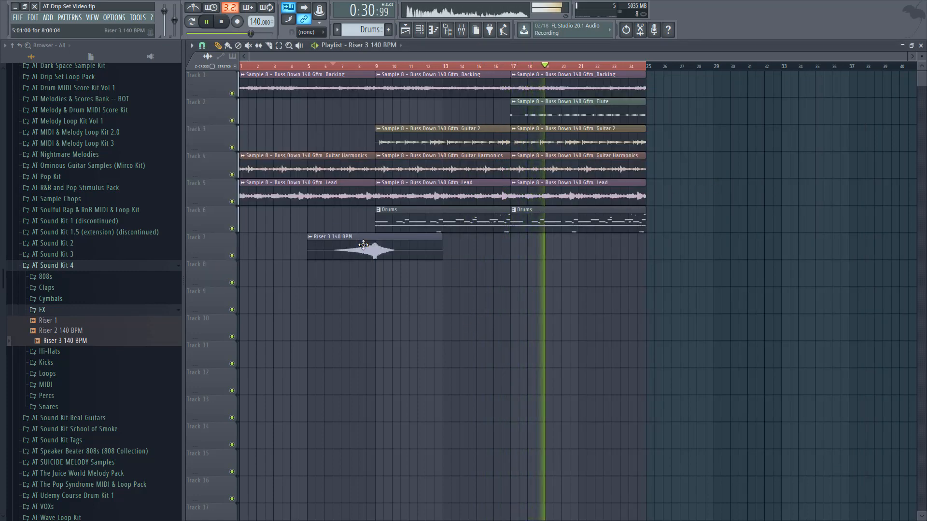
# - Move the Riser 3 140 BPM clip down to Track 8 and replay the transition into bar 9
pyautogui.moveTo(373, 255); pyautogui.dragTo(366, 282)
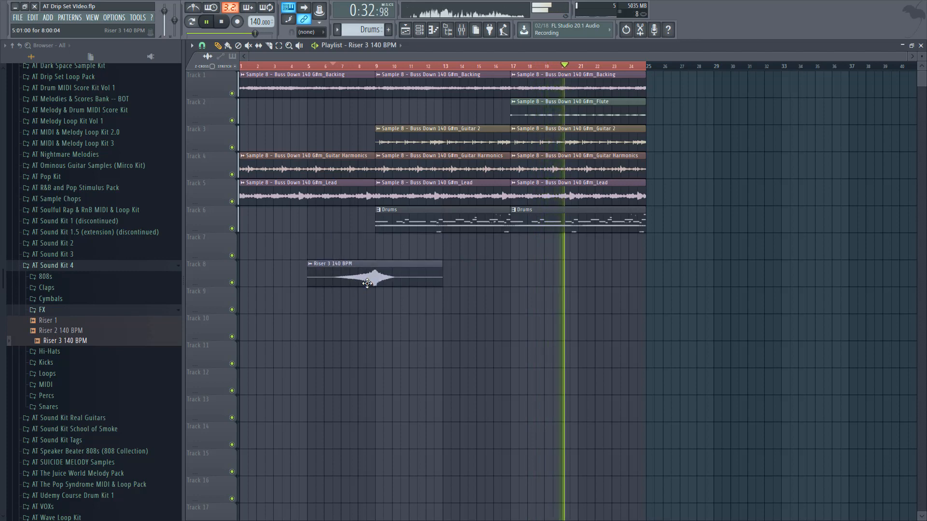
pyautogui.doubleClick(365, 281)
pyautogui.press('space')
pyautogui.press('space')
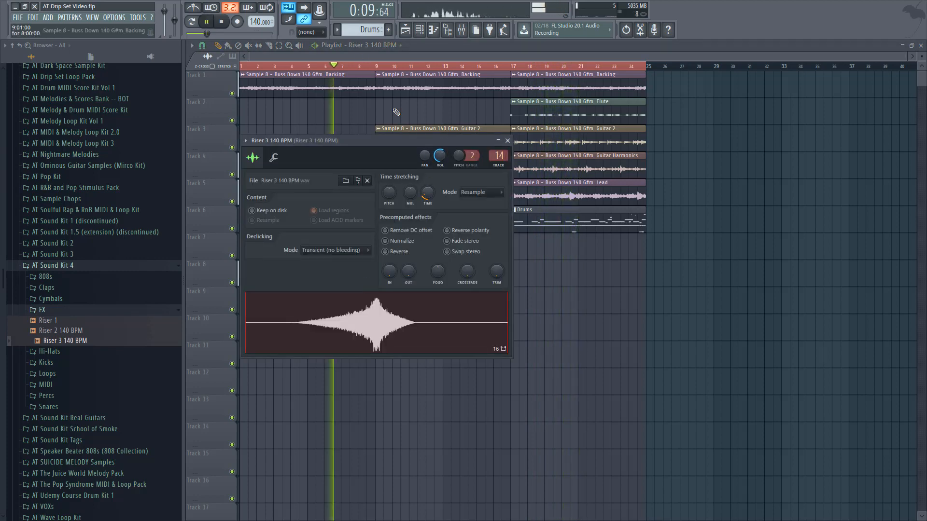
pyautogui.press('Escape')
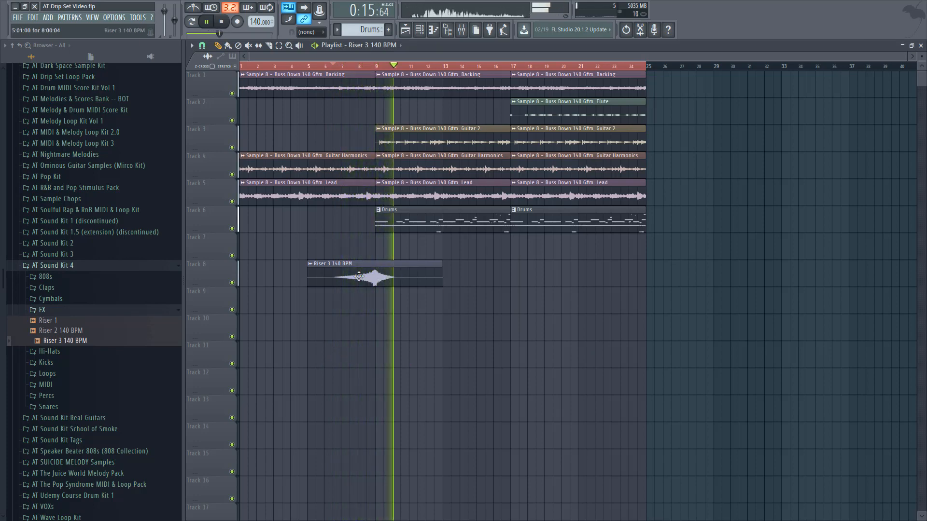
# - Add Perc Rimmer from AT Sound Kit 4's Percs folder to the Drums pattern and route it to mixer track 15
pyautogui.click(82, 312)
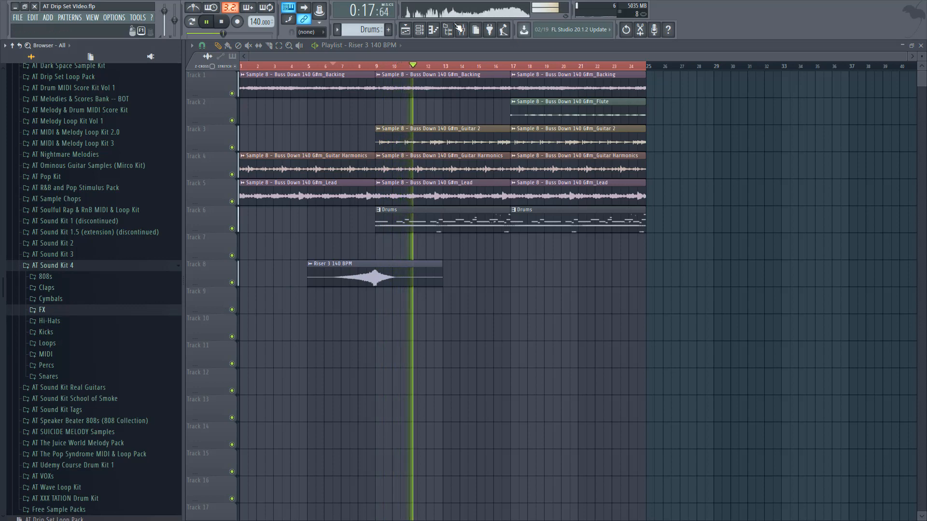
pyautogui.press('F9')
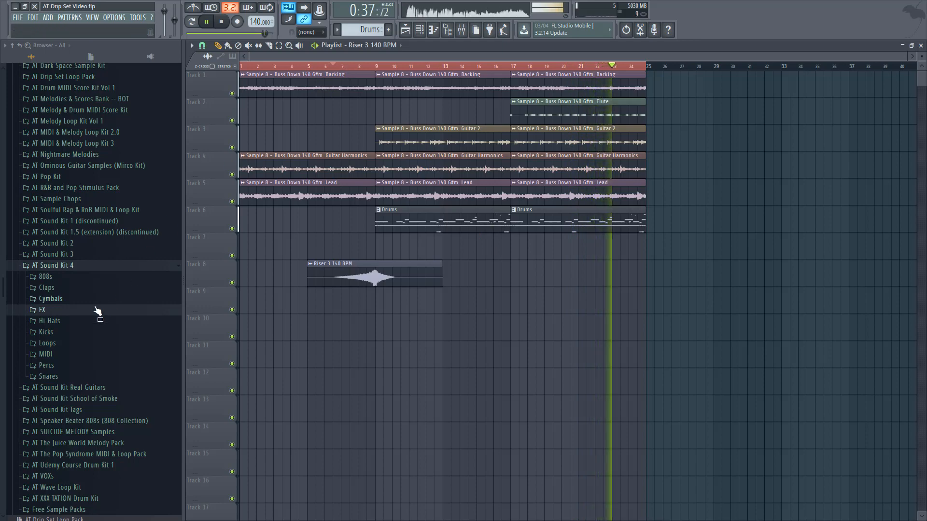
pyautogui.click(77, 377)
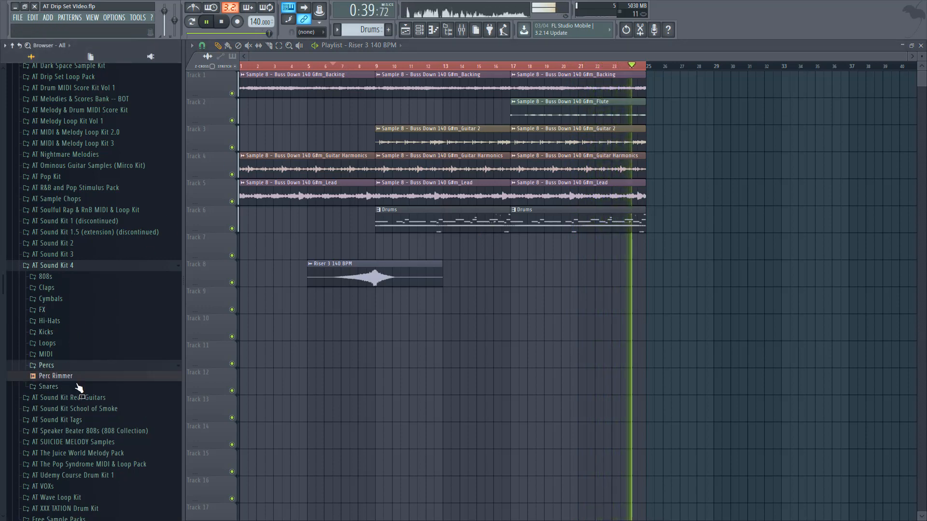
pyautogui.click(53, 376)
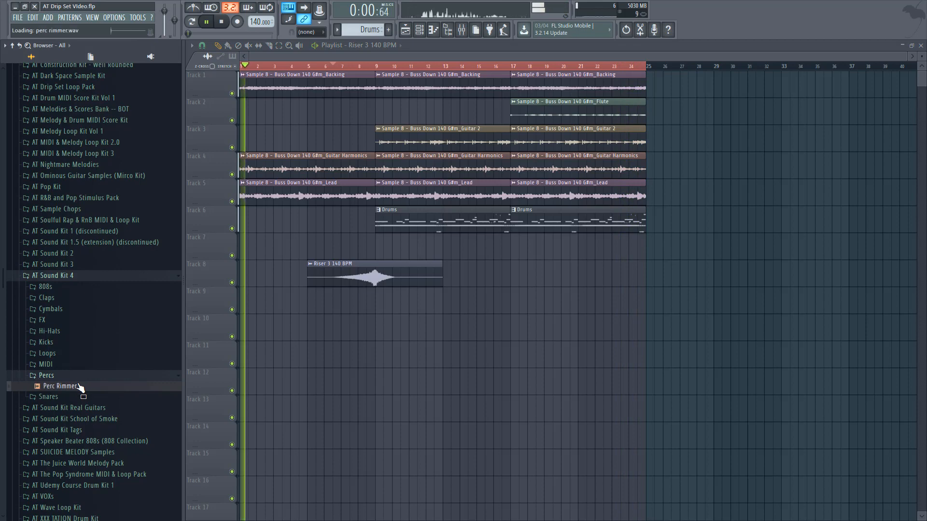
pyautogui.doubleClick(422, 227)
pyautogui.press('Escape')
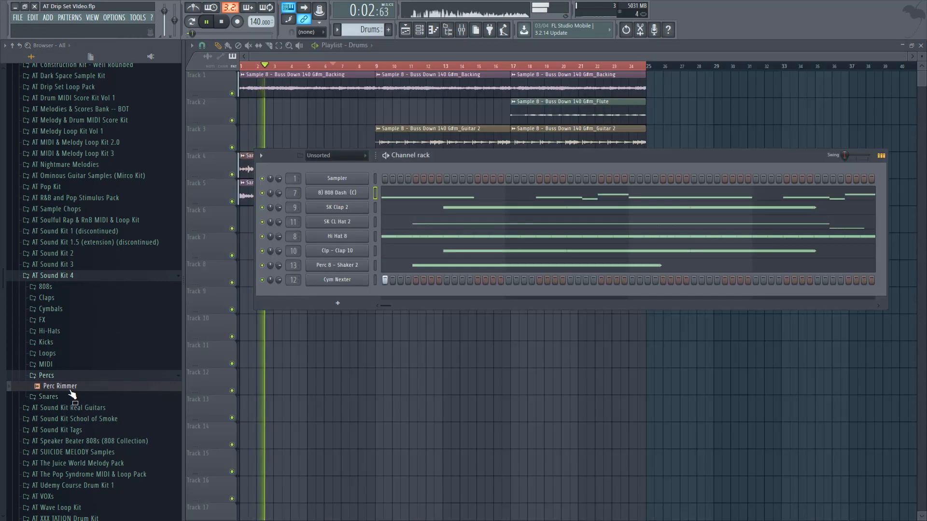
pyautogui.moveTo(71, 395); pyautogui.dragTo(415, 288)
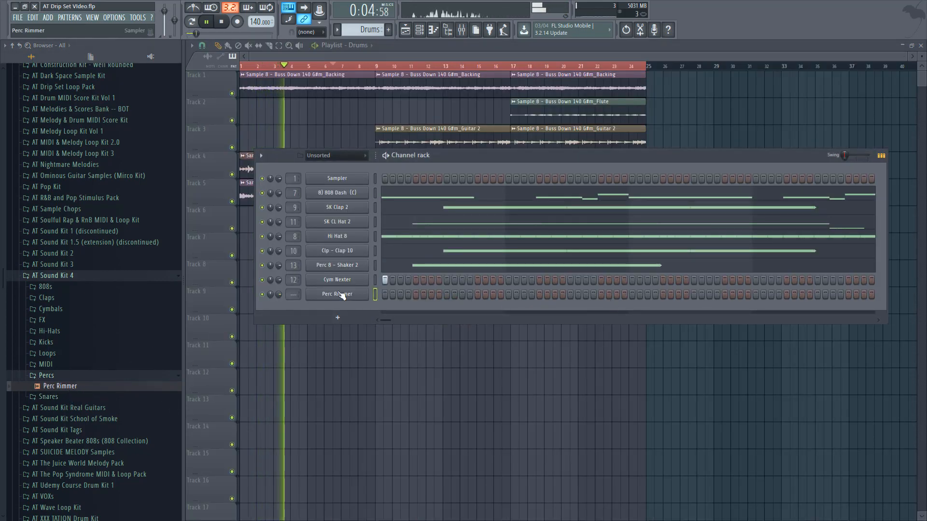
pyautogui.click(341, 295)
pyautogui.click(511, 180)
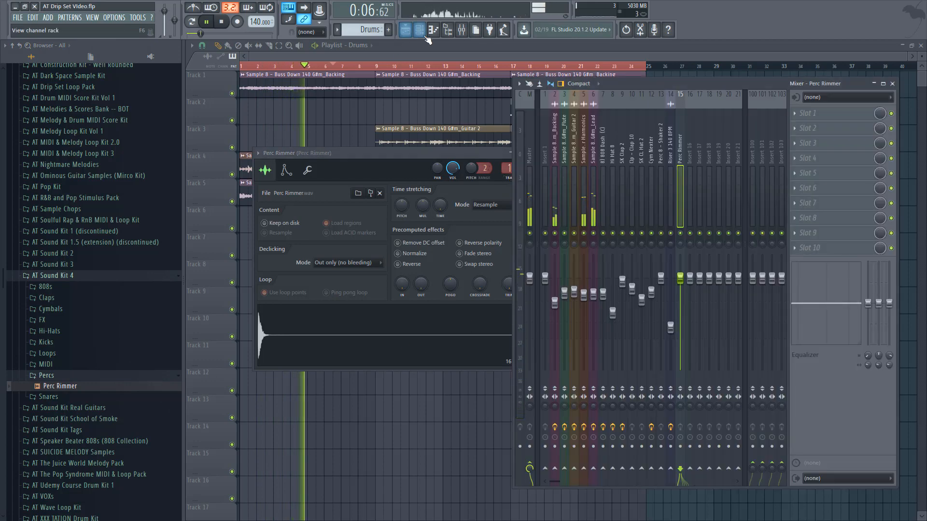
# - Place Perc Rimmer hits on steps 5 and 15 of bar 4, join them with legato and copy both C5 notes to bar 8
pyautogui.click(421, 31)
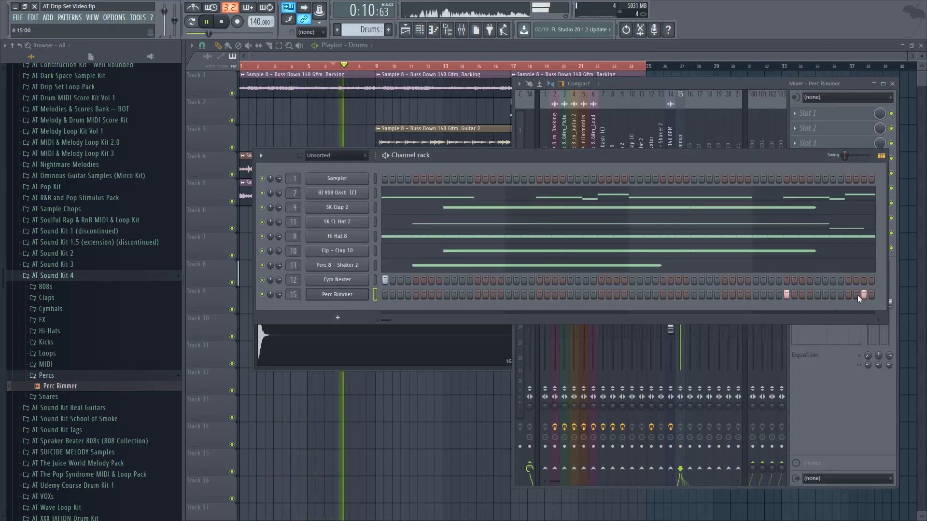
pyautogui.rightClick(361, 296)
pyautogui.click(381, 295)
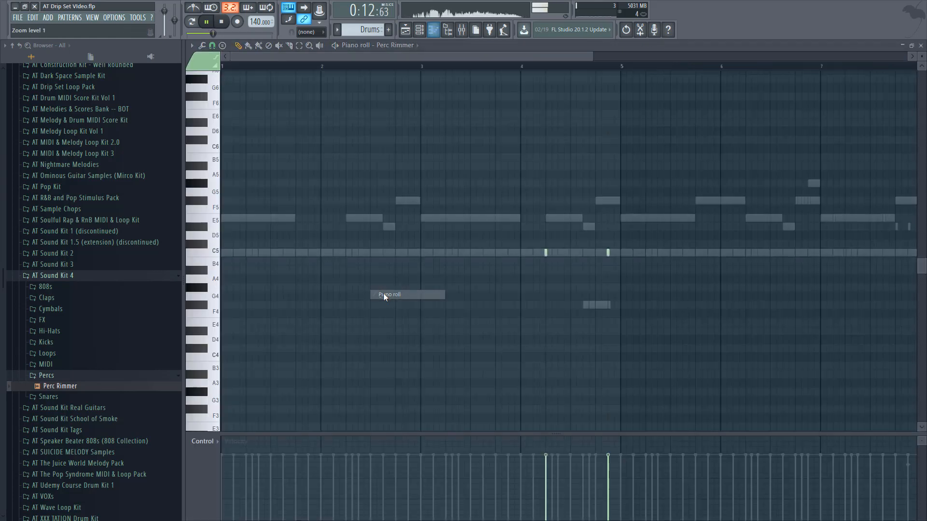
pyautogui.hotkey('ctrl', 'l')
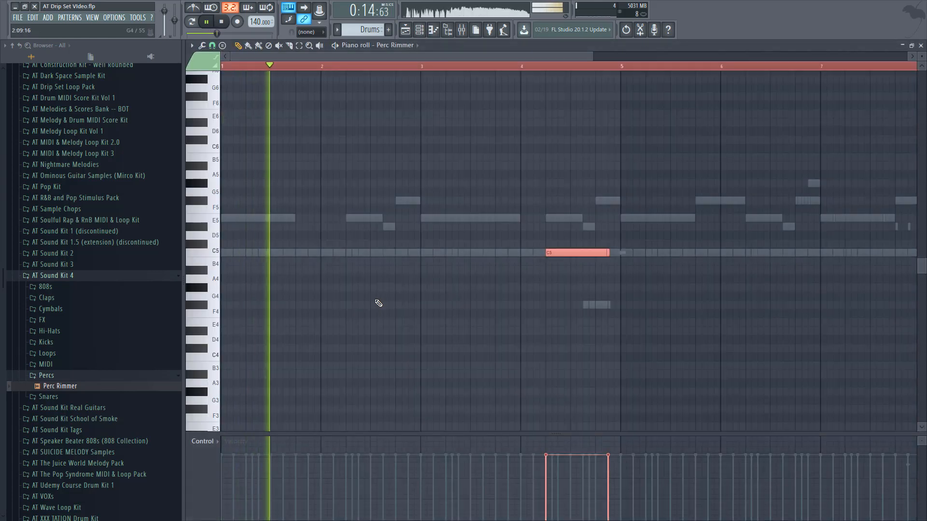
pyautogui.scroll(-3, 378, 301)
pyautogui.moveTo(404, 251); pyautogui.dragTo(618, 252)
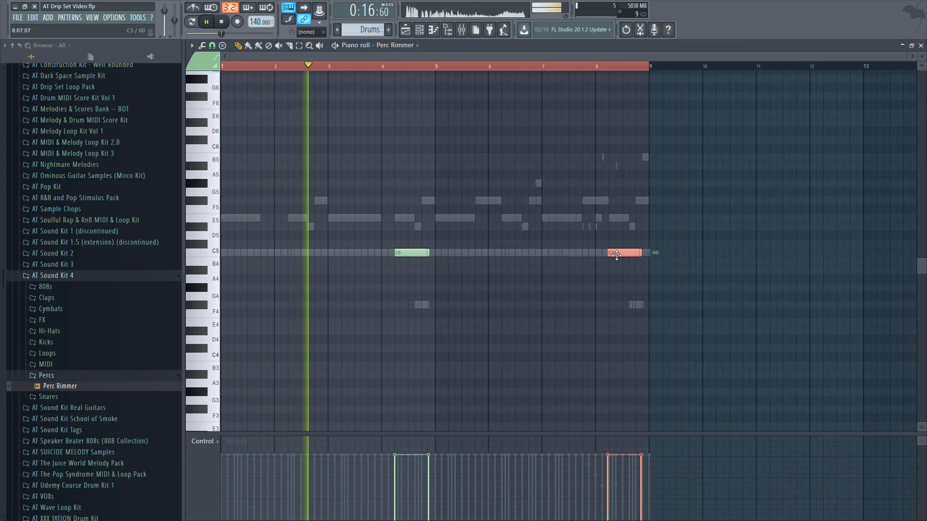
pyautogui.press('F6')
pyautogui.press('F7')
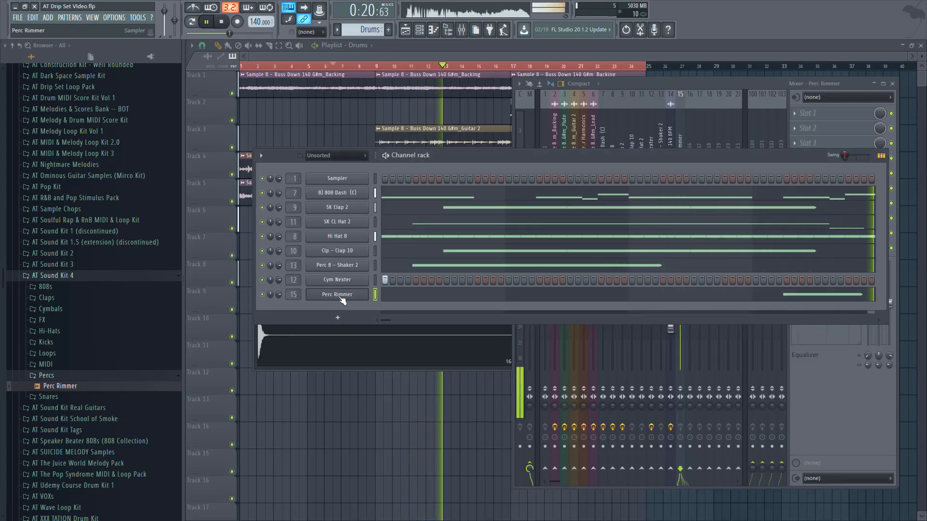
# - Shorten the Perc Rimmer note at 8:05 to 0:04:12, add another C5 note at 8:11 and close the open windows
pyautogui.click(679, 293)
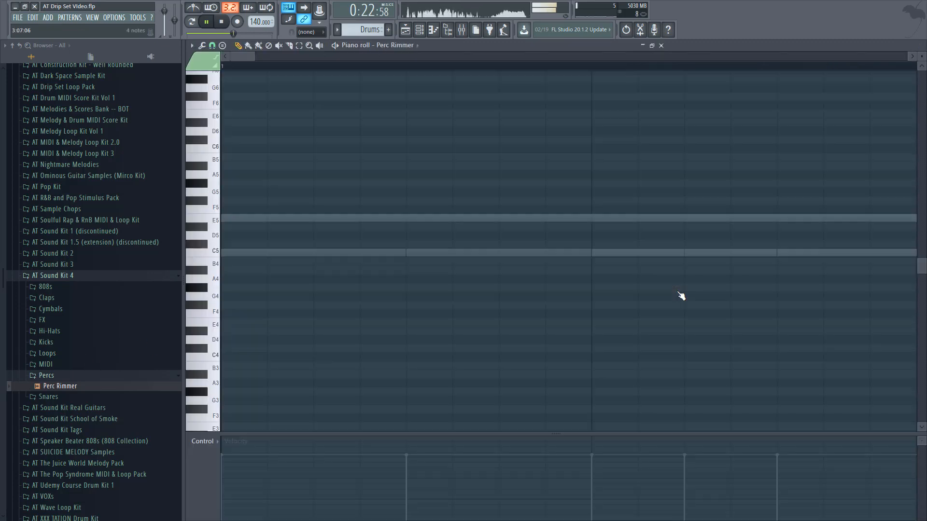
pyautogui.scroll(3, 631, 254)
pyautogui.moveTo(657, 252); pyautogui.dragTo(619, 253)
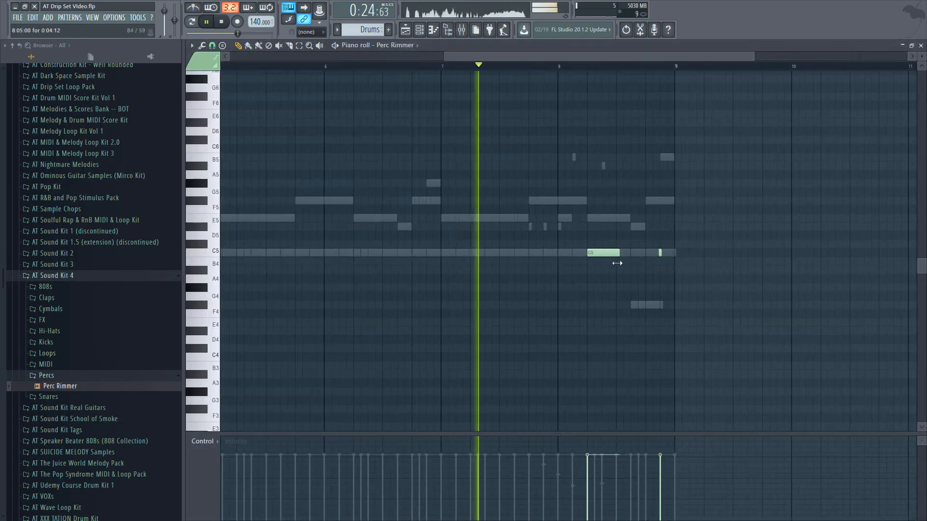
pyautogui.click(632, 253)
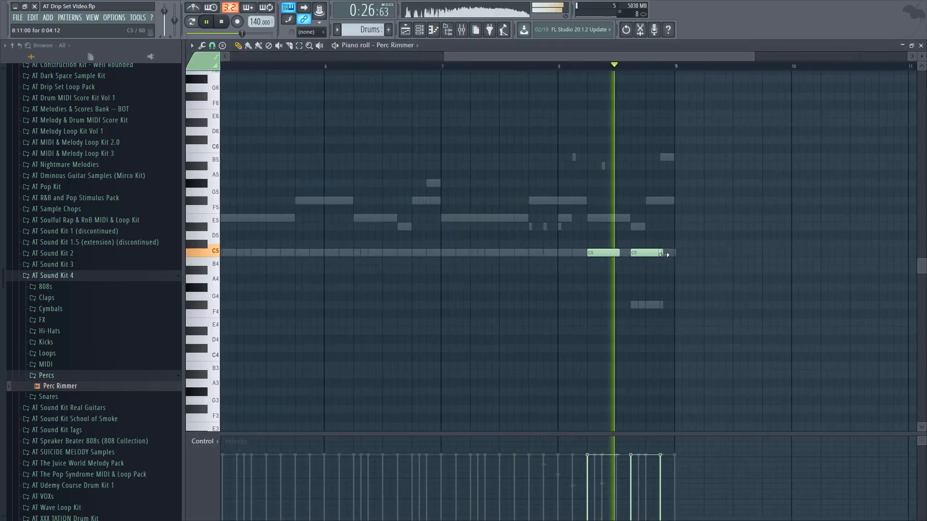
pyautogui.press('Escape')
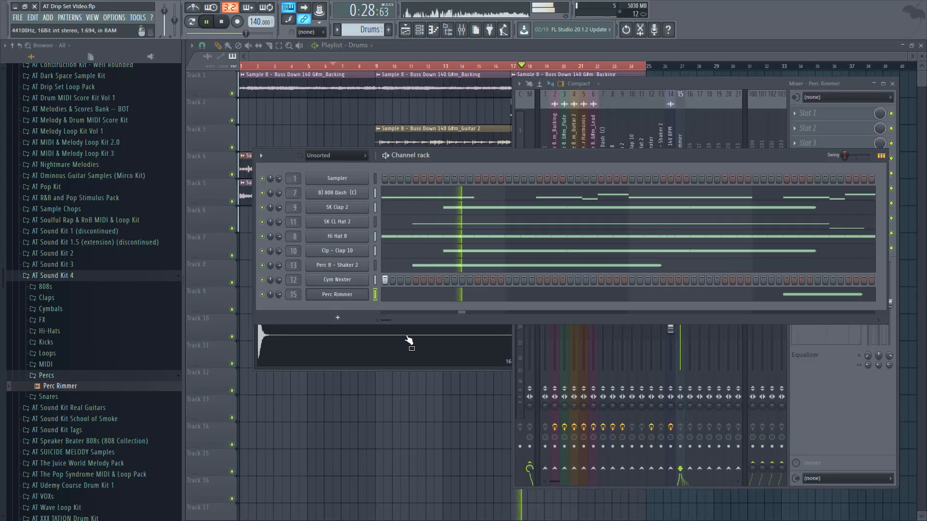
pyautogui.click(408, 340)
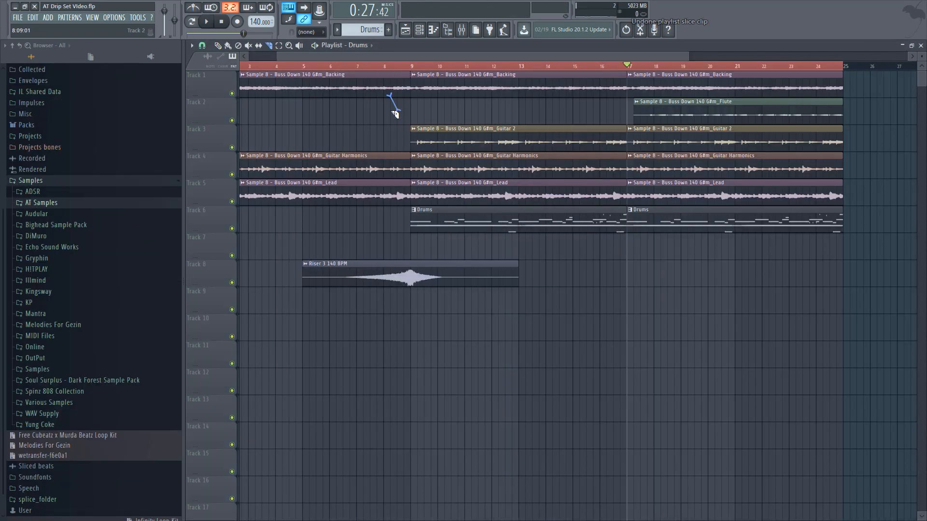
# - Cut bar 8 out of the first Backing clip on Track 1 and play the song across the gap
pyautogui.click(380, 67)
pyautogui.press('space')
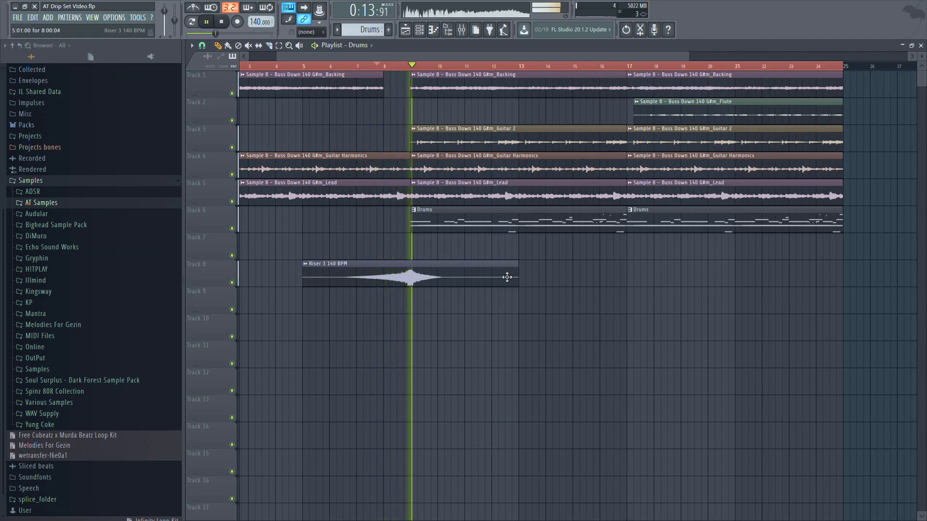
pyautogui.scroll(-2, 323, 245)
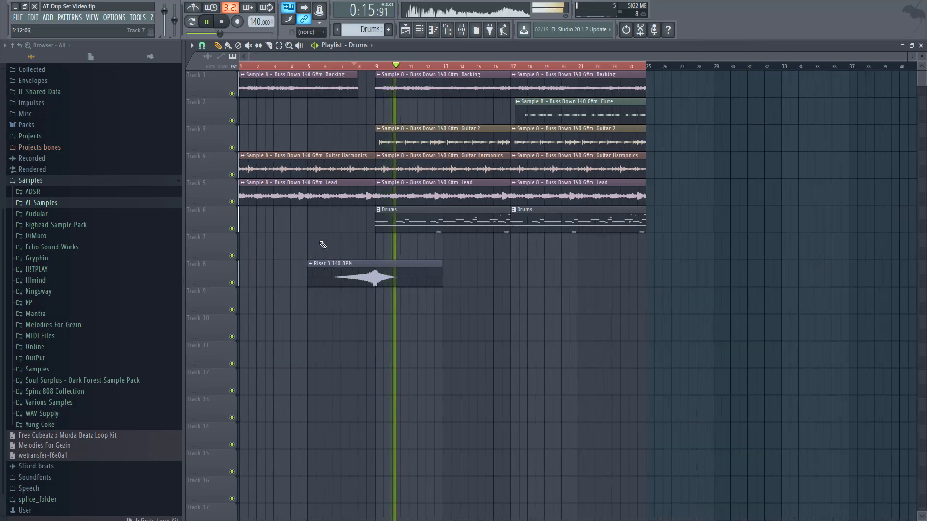
# - Create a new pattern named Prod Tag, place it on Track 9 at bar 8 and stop playback
pyautogui.click(387, 29)
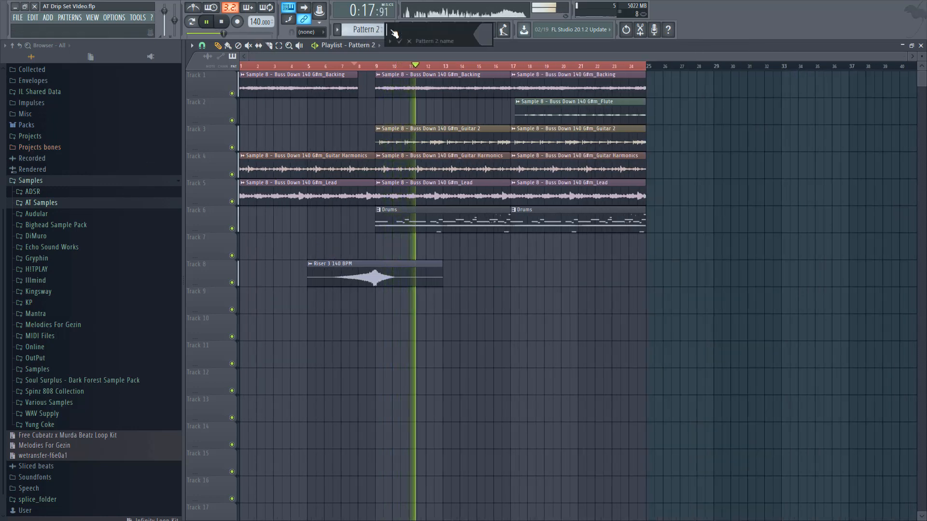
pyautogui.write('Prod Tag')
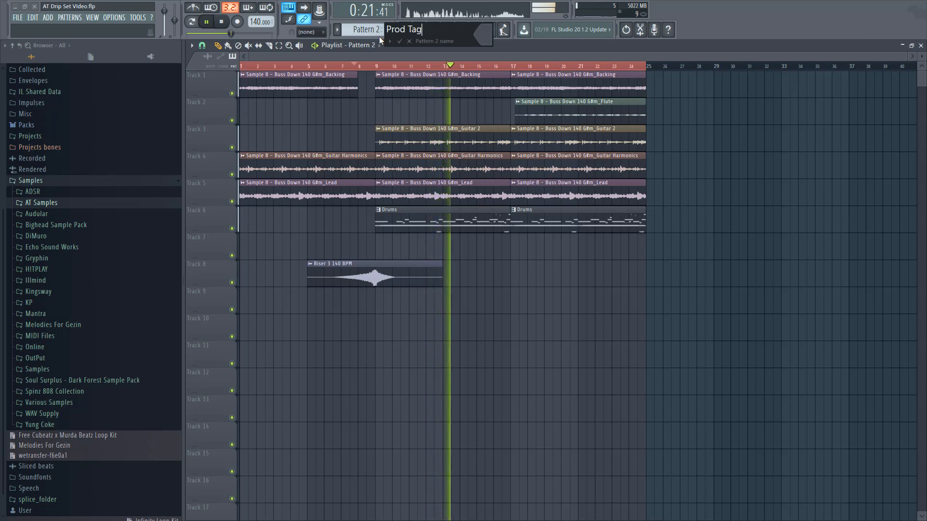
pyautogui.press('Return')
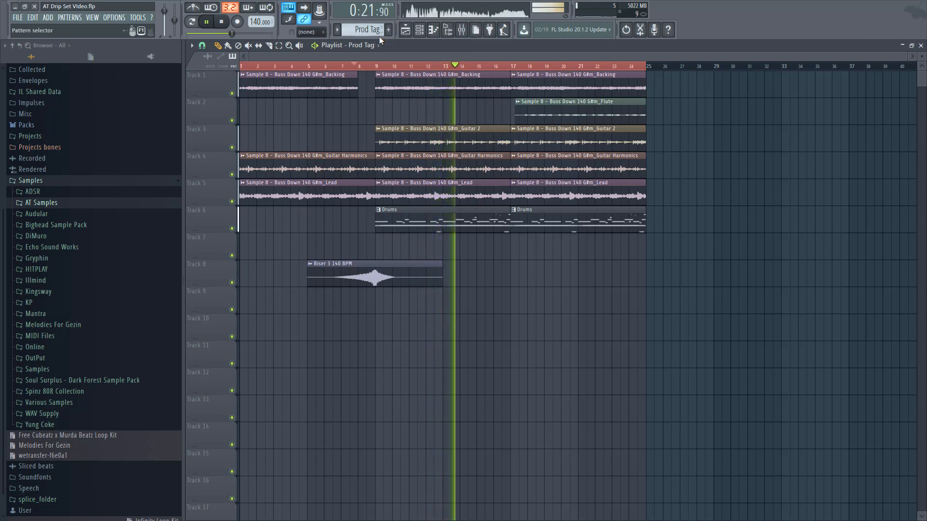
pyautogui.click(367, 307)
pyautogui.doubleClick(367, 307)
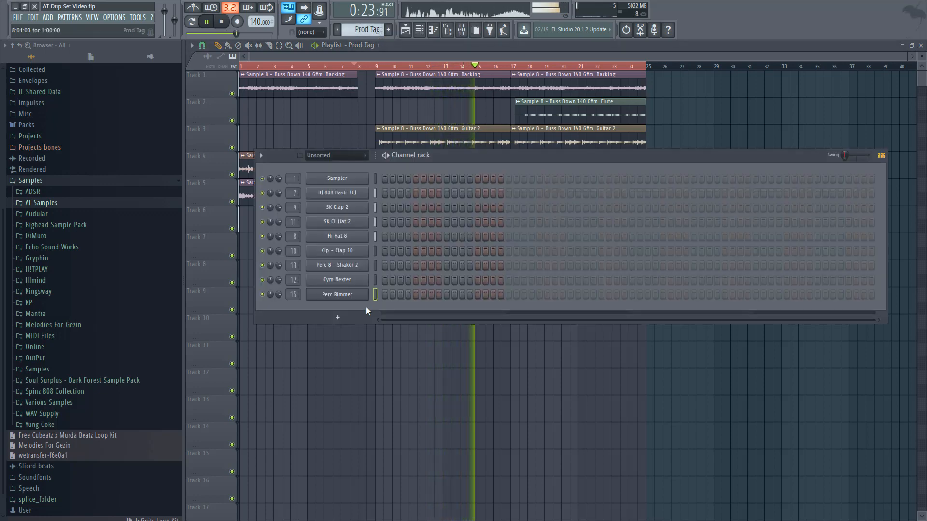
pyautogui.rightClick(455, 438)
pyautogui.click(232, 228)
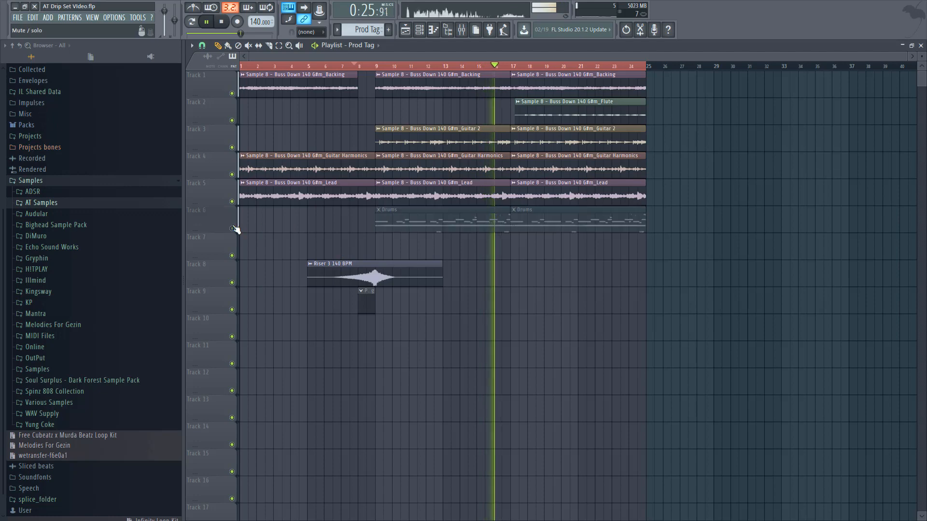
pyautogui.press('space')
pyautogui.click(231, 229)
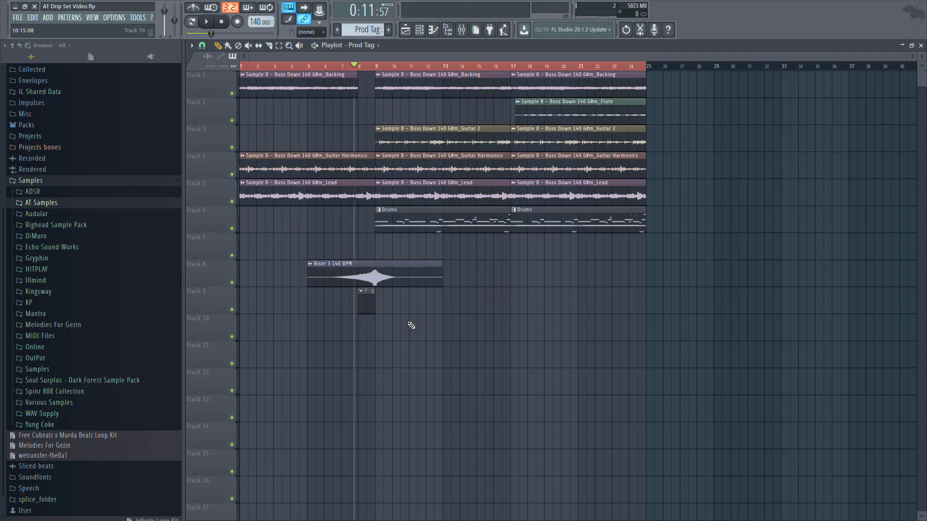
# - Open the Prod Tag pattern's channel rack and expand the AT Samples folder within Samples in the browser
pyautogui.doubleClick(365, 302)
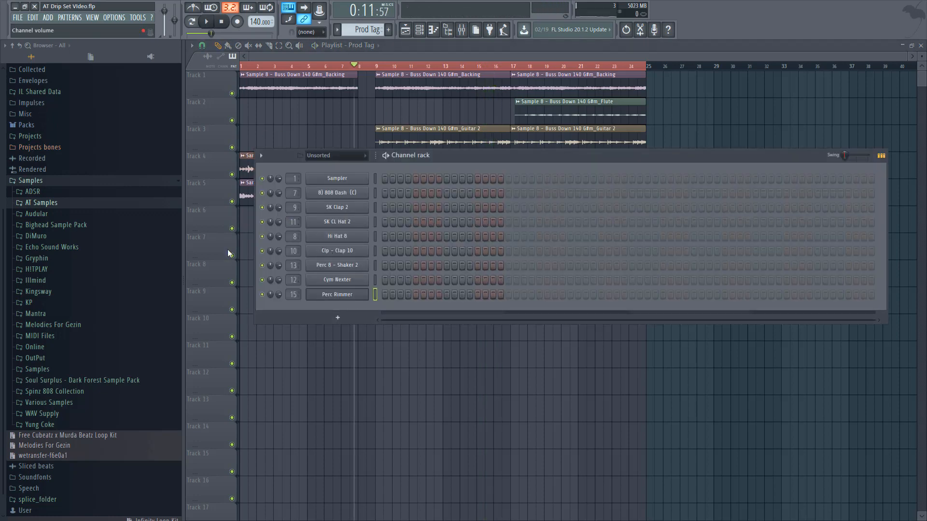
pyautogui.click(59, 203)
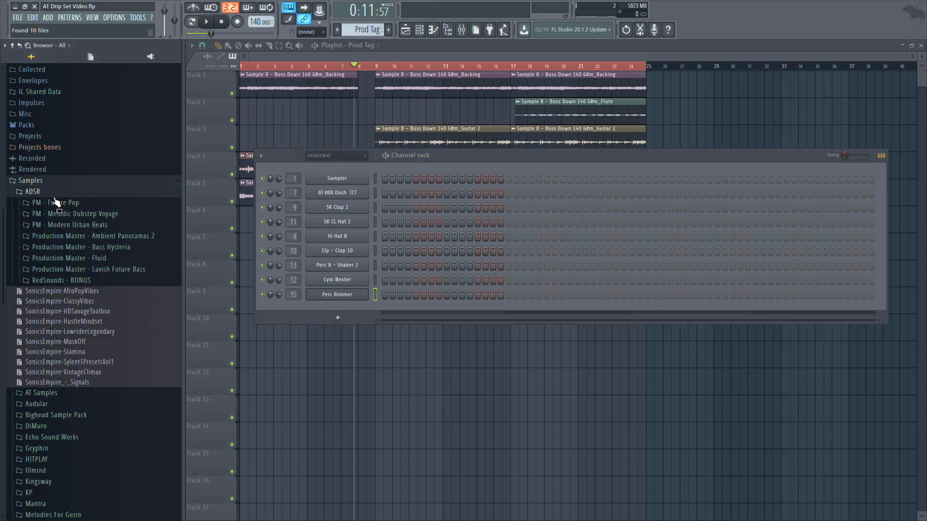
pyautogui.click(59, 203)
pyautogui.click(59, 203)
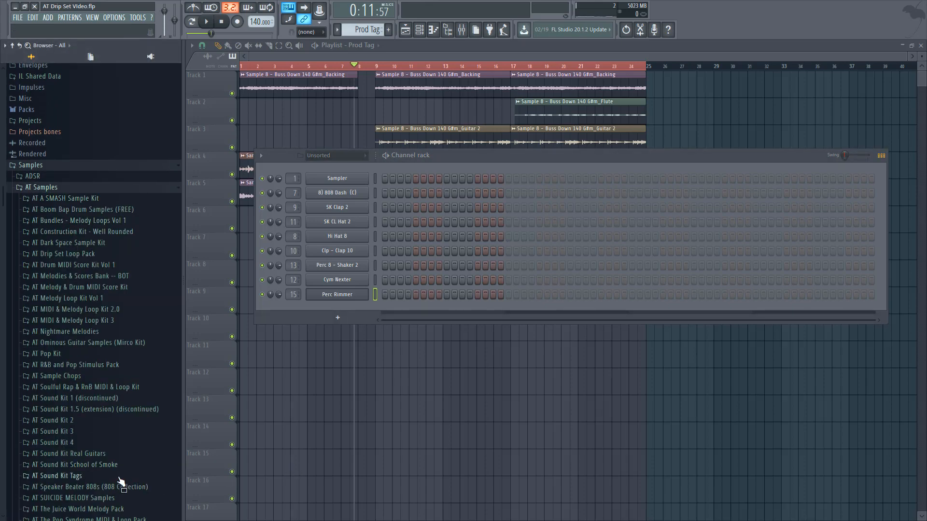
pyautogui.click(428, 129)
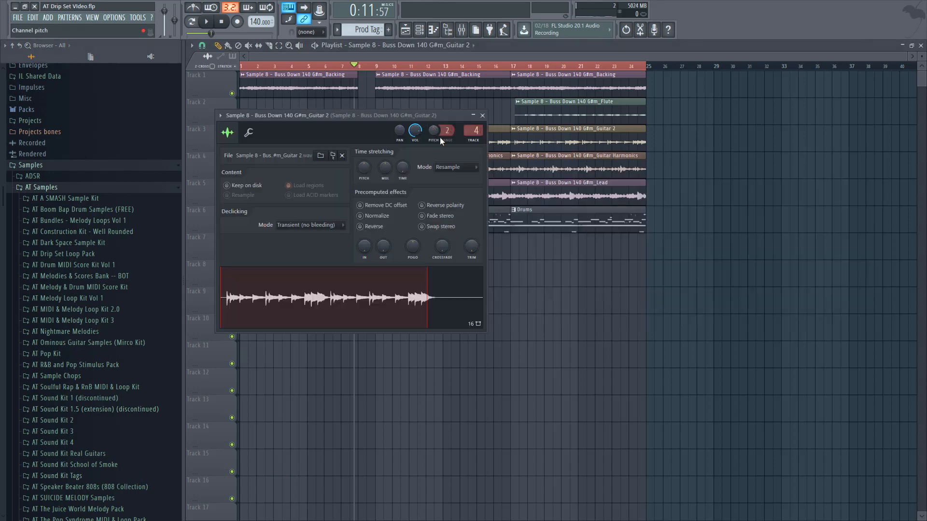
pyautogui.rightClick(405, 172)
pyautogui.click(424, 188)
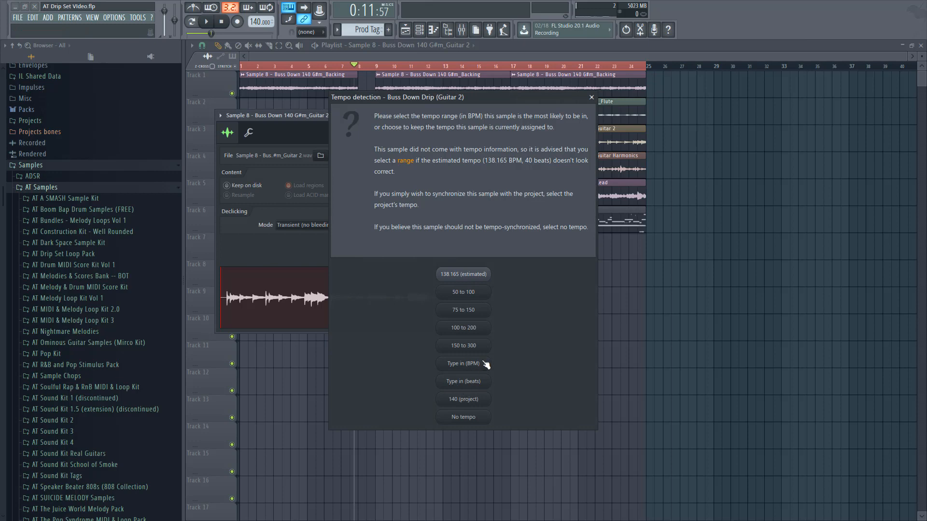
pyautogui.click(591, 98)
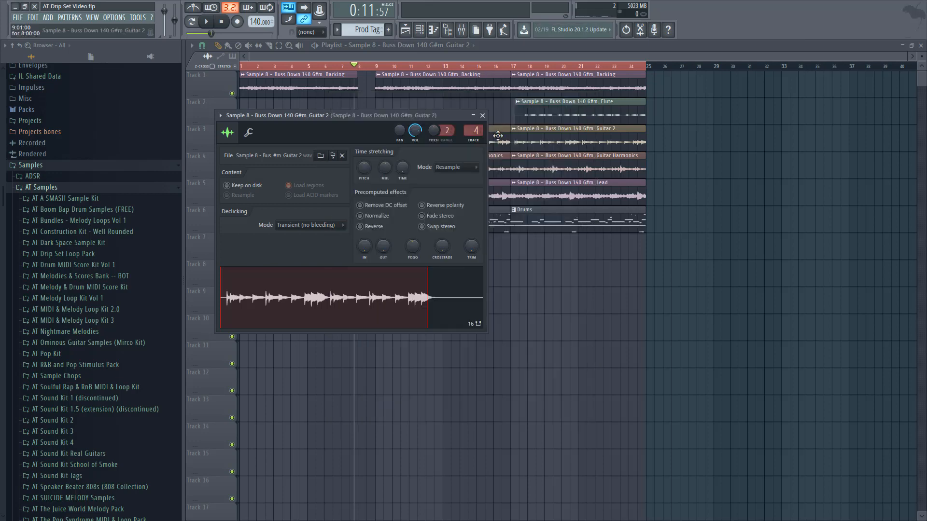
pyautogui.click(482, 116)
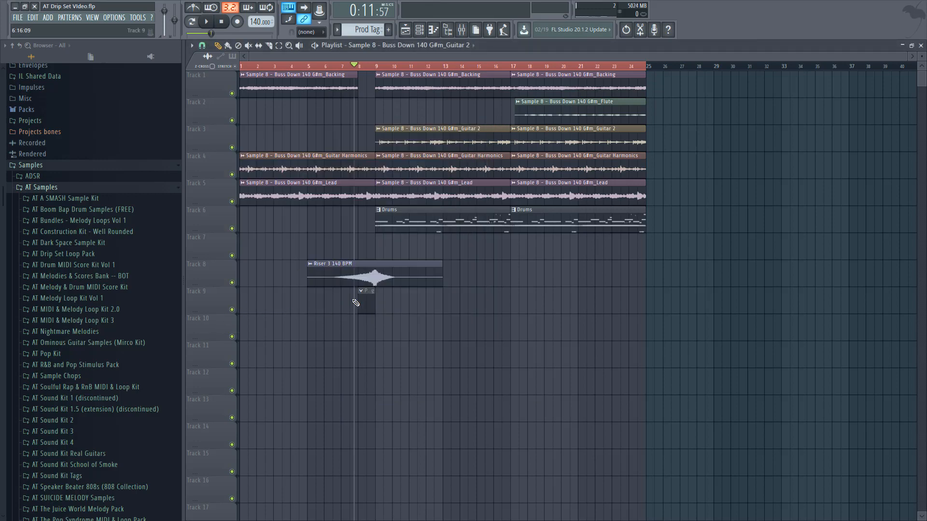
# - Load the Beat It AT What Up_2 sample from AT Sound Kit Tags into the Prod Tag channel rack and check its channel settings
pyautogui.press('F6')
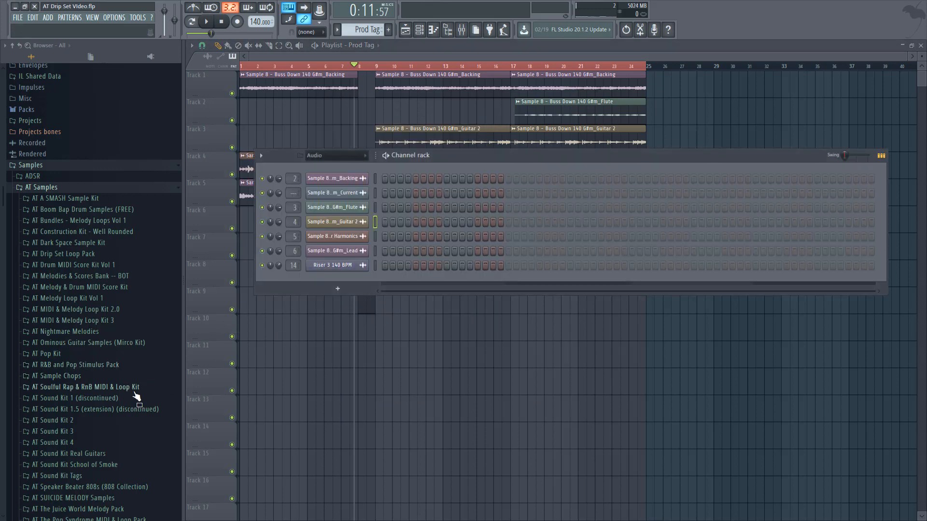
pyautogui.click(98, 474)
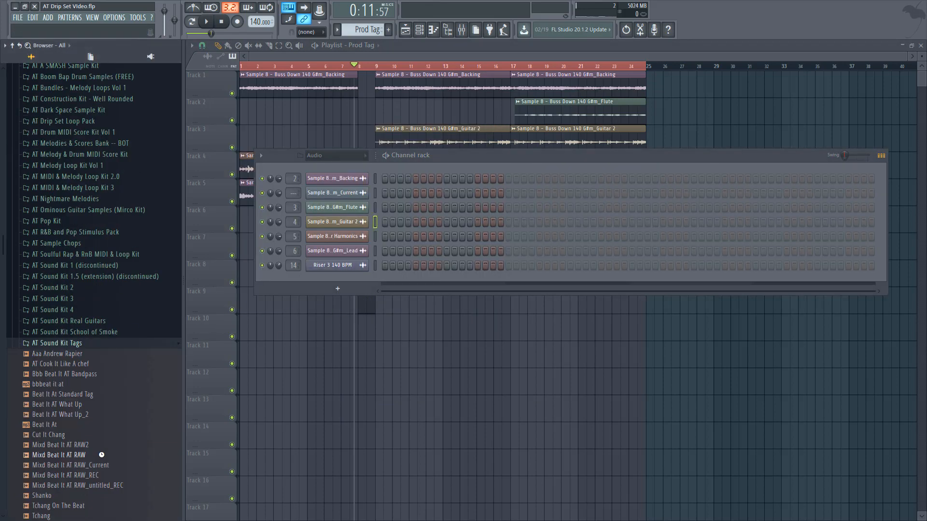
pyautogui.scroll(-4, 119, 458)
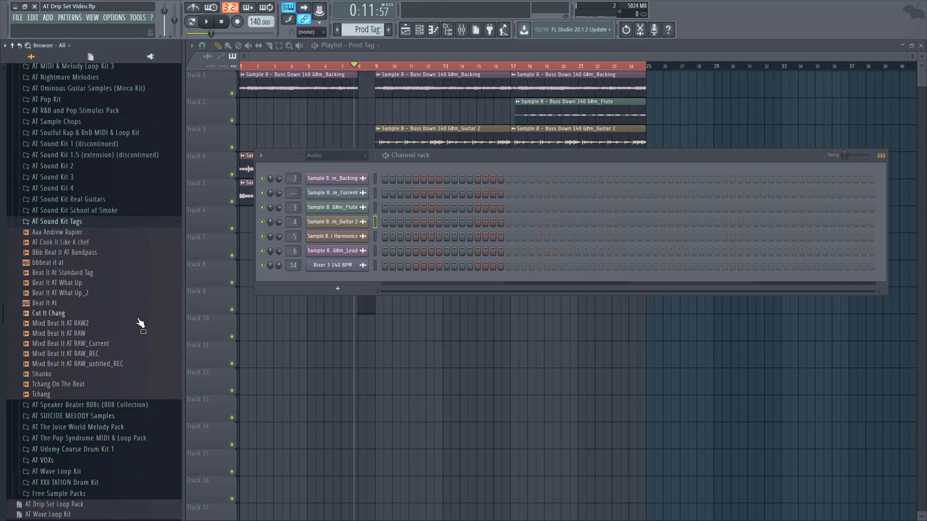
pyautogui.moveTo(373, 284); pyautogui.dragTo(381, 274)
pyautogui.click(358, 281)
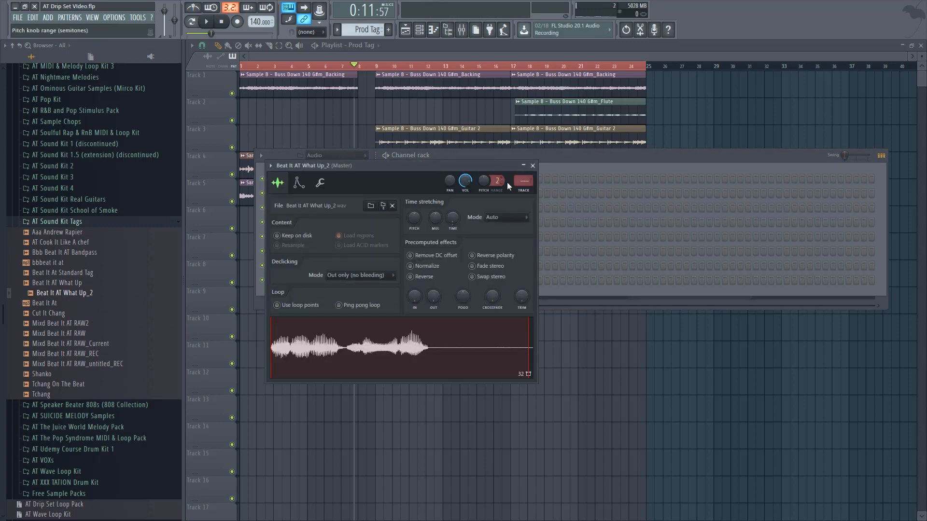
pyautogui.click(525, 194)
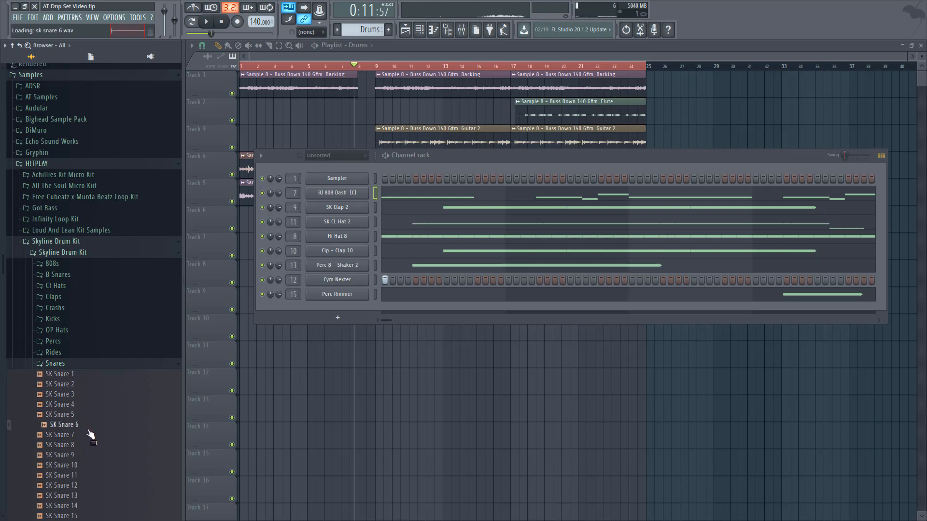
# - Add SK Snare 6 to the Drums pattern, copy the Clp - Clap 10 notes onto it and start playback
pyautogui.moveTo(383, 304); pyautogui.dragTo(383, 304)
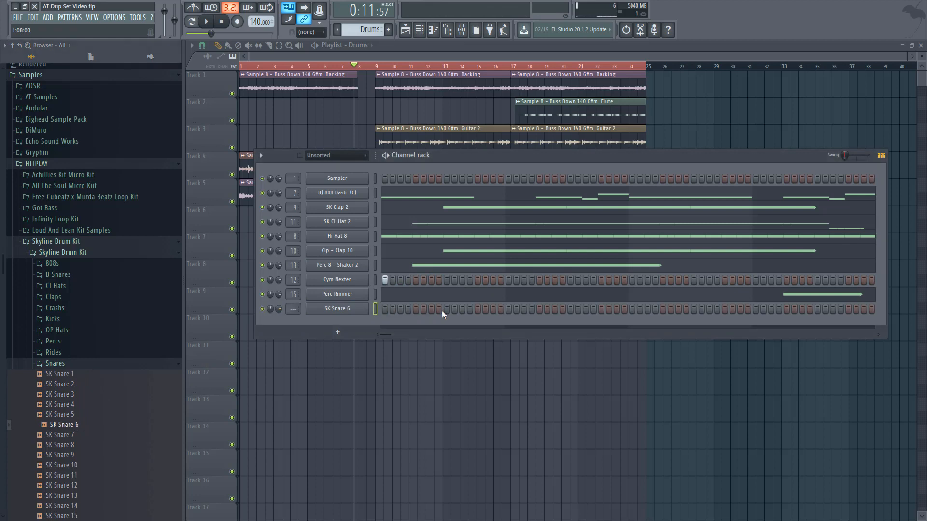
pyautogui.click(446, 309)
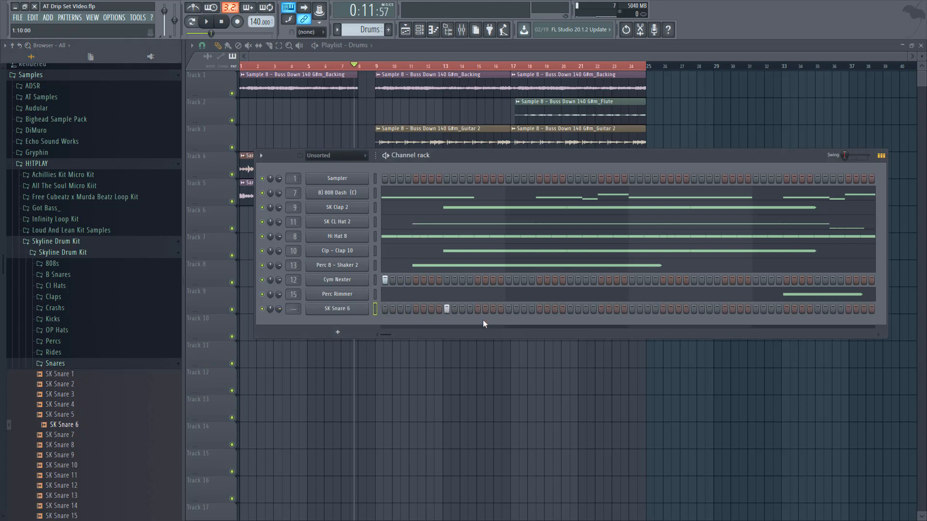
pyautogui.click(377, 253)
pyautogui.hotkey('ctrl', 'v')
pyautogui.press('space')
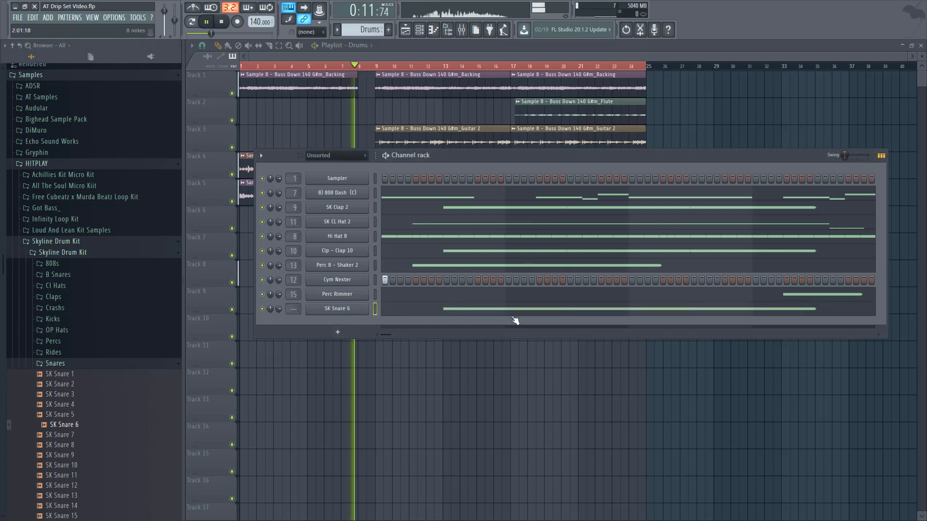
# - Trim the first SK Snare 6 note to end at bar 2, shorten the bar 2 note to 0:02:12 and add a C5 at 2:15
pyautogui.click(481, 309)
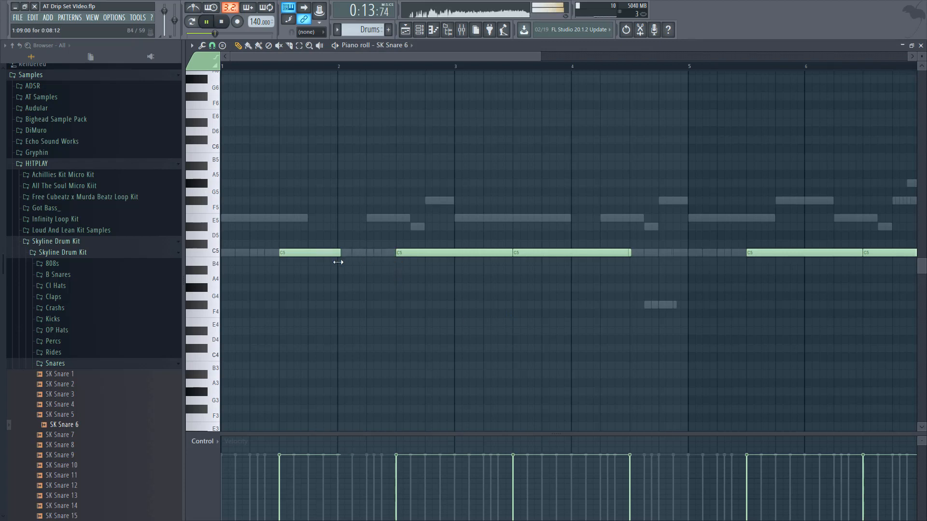
pyautogui.moveTo(337, 262); pyautogui.dragTo(337, 264)
pyautogui.moveTo(509, 253); pyautogui.dragTo(450, 254)
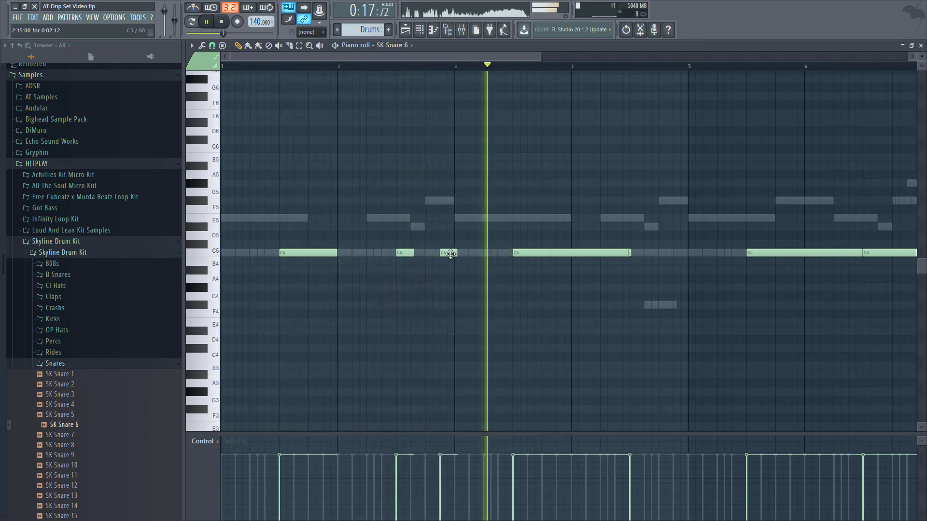
pyautogui.scroll(-2, 454, 267)
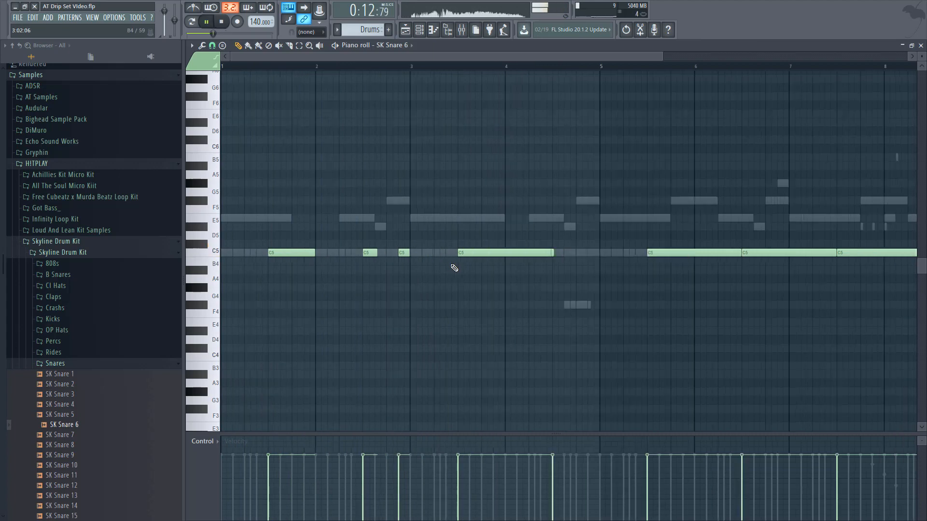
# - Place SK Snare 7 C5 notes near the ends of bars 4 and 8, aligned to 4:15 and 8:15
pyautogui.click(544, 254)
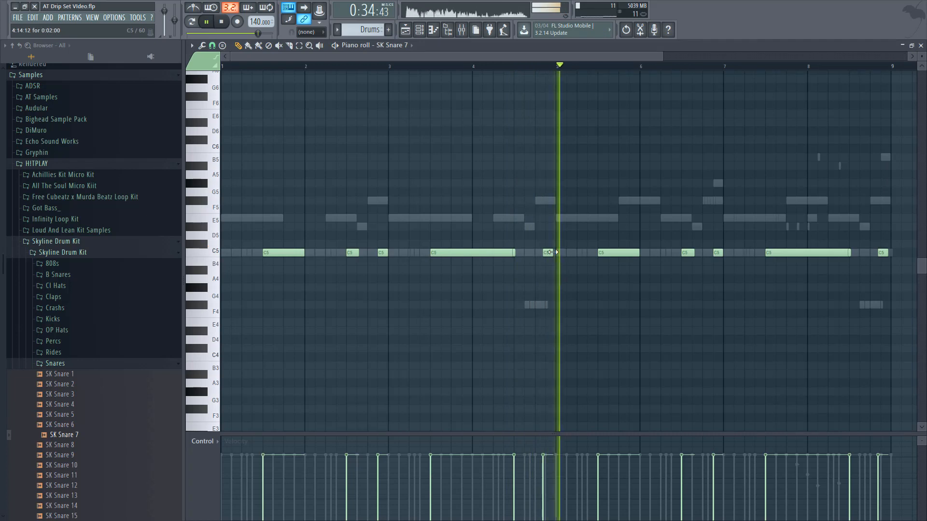
pyautogui.scroll(2, 544, 275)
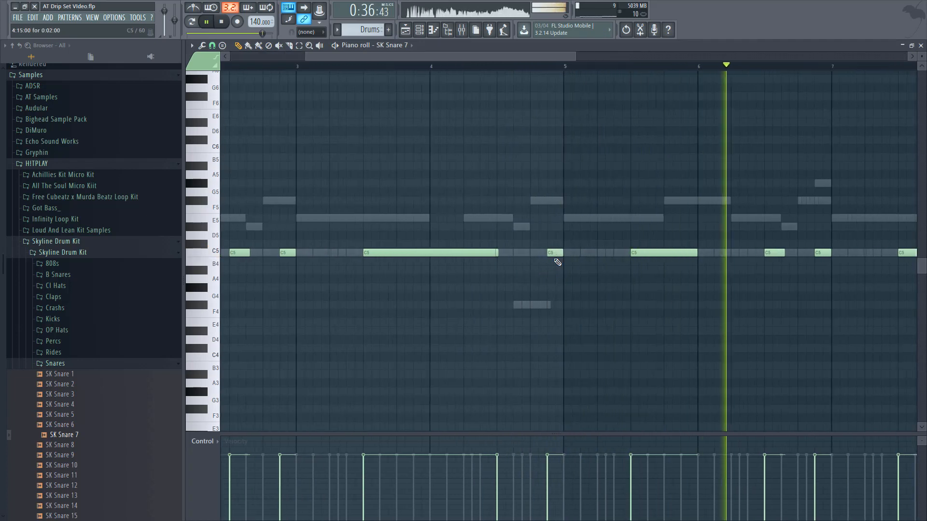
pyautogui.scroll(-3, 783, 288)
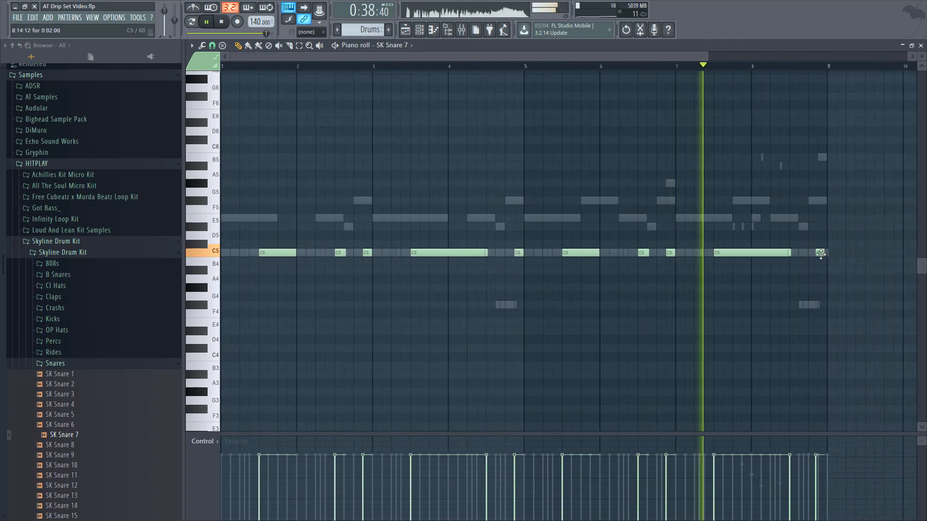
pyautogui.scroll(2, 801, 289)
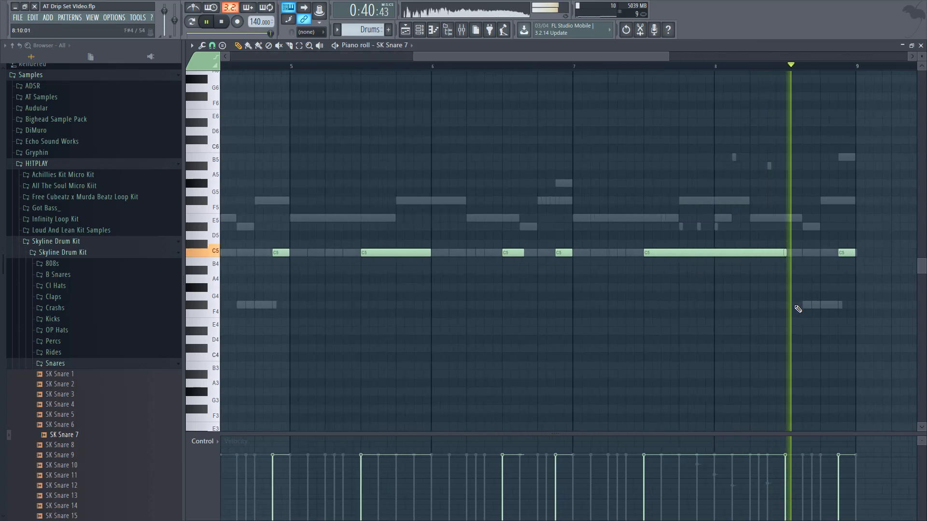
# - Rework the SK Snare 7 ending of bar 8 with short hits on D5 at 8:11 and E5 at 8:13 and 8:15
pyautogui.moveTo(828, 244); pyautogui.dragTo(819, 209)
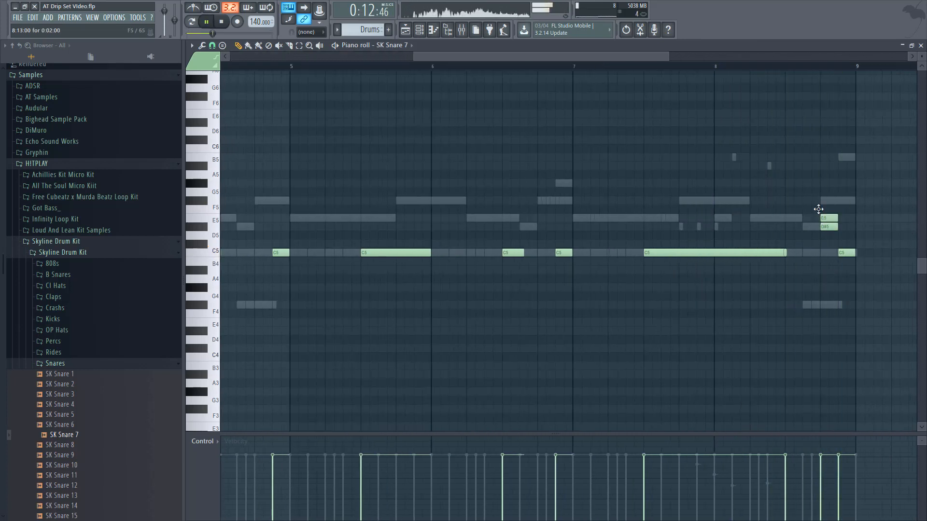
pyautogui.rightClick(831, 226)
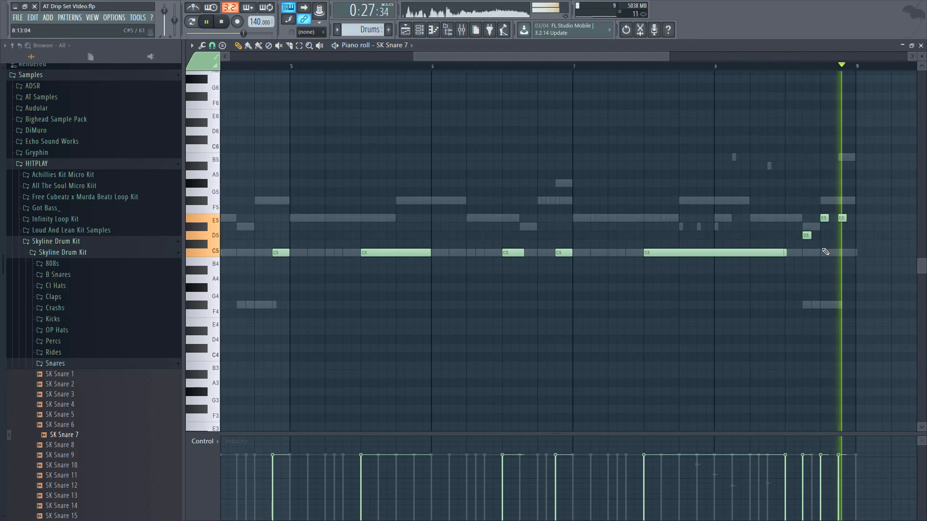
pyautogui.press('F7')
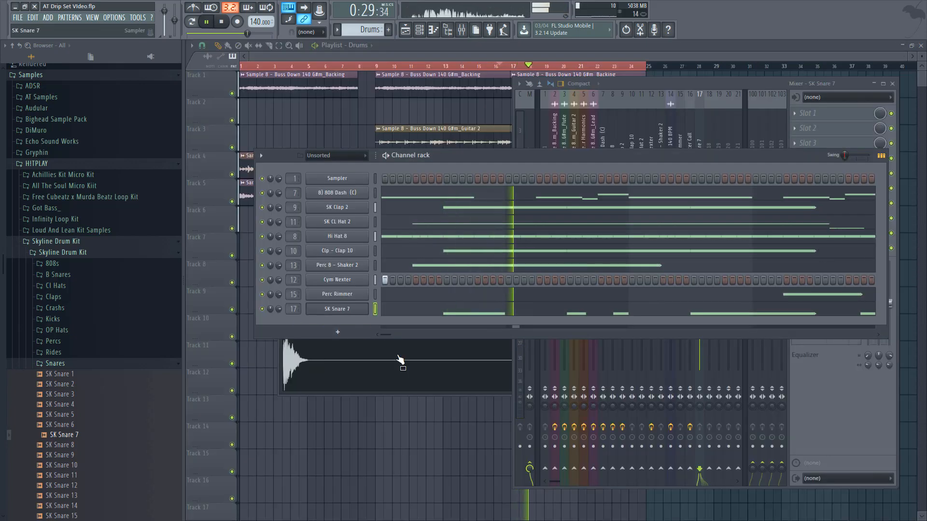
# - Close the open windows and make the second Drums clip at bar 17 a unique pattern
pyautogui.press('F12')
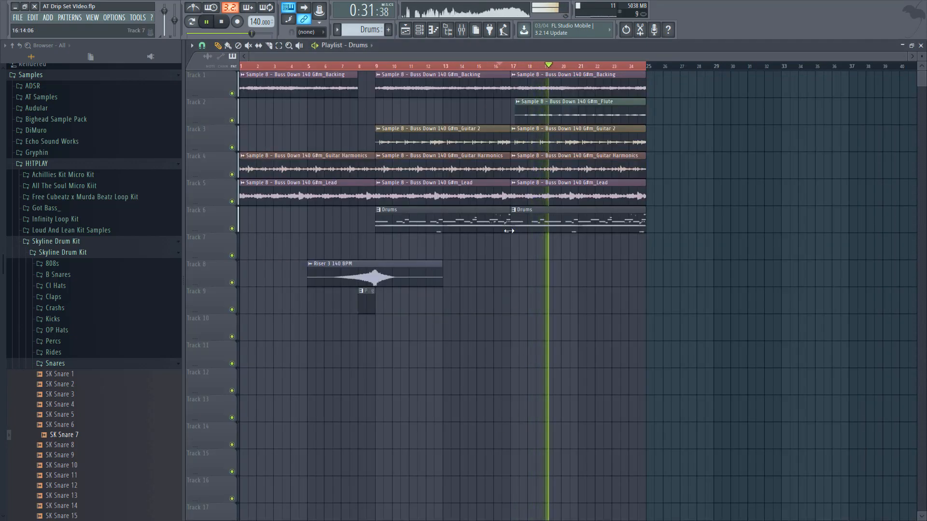
pyautogui.click(513, 210)
pyautogui.click(548, 285)
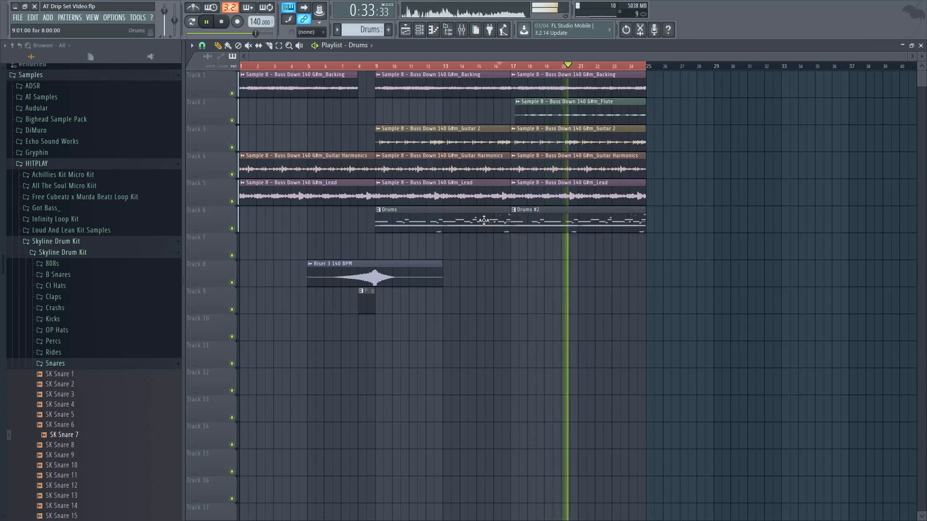
# - Remove the extra SK Snare 7 C5 notes at 2:15, 4:15 and 6:15 from the first Drums pattern
pyautogui.doubleClick(483, 220)
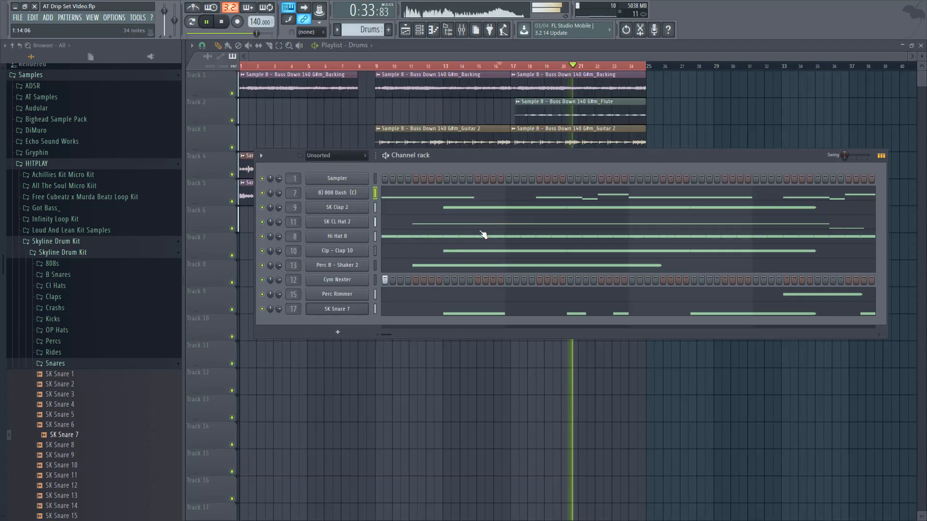
pyautogui.click(448, 309)
pyautogui.scroll(-3, 414, 288)
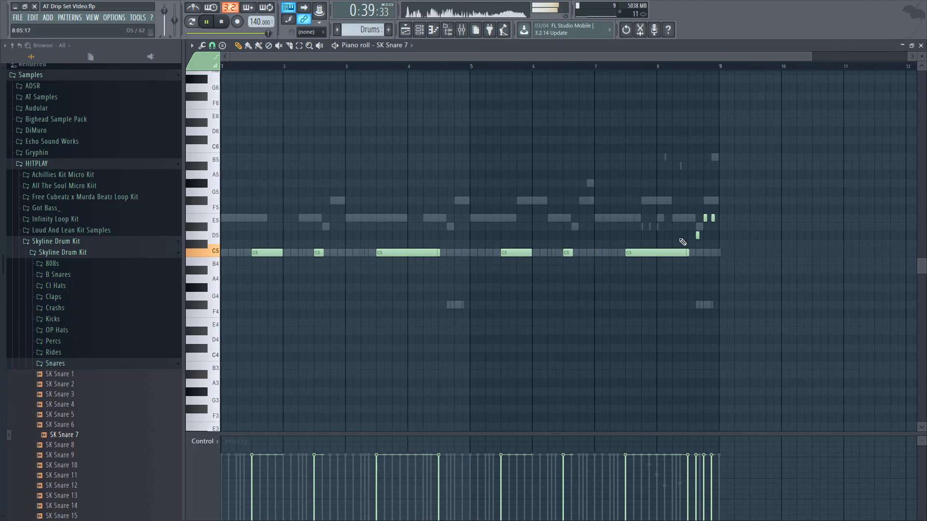
pyautogui.press('F7')
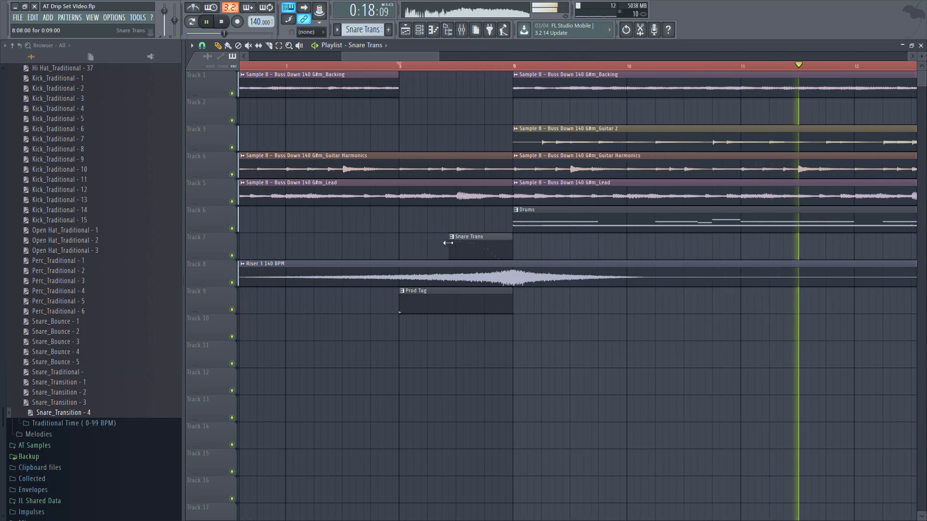
# - Load the Snare_Transition - 3 score onto SK Snare 7 in the Snare Trans pattern and return to the playlist
pyautogui.scroll(-3, 459, 411)
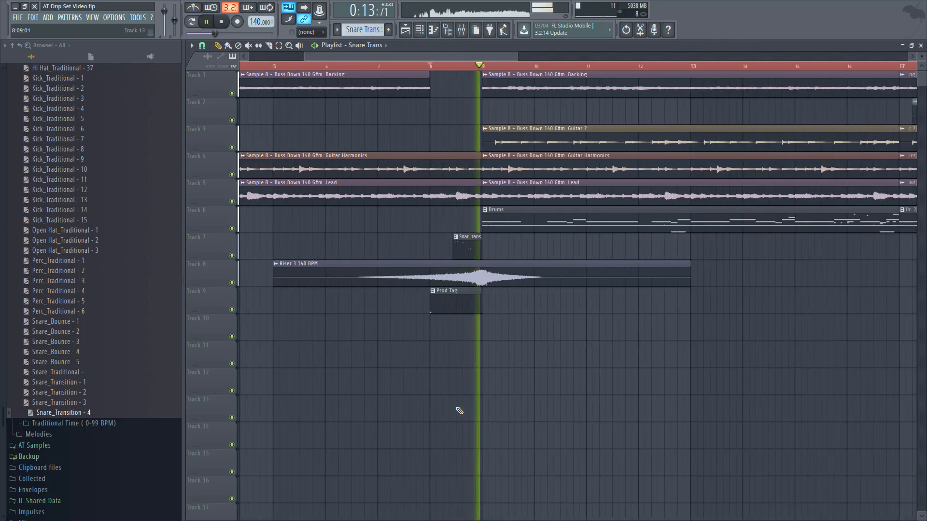
pyautogui.press('F5')
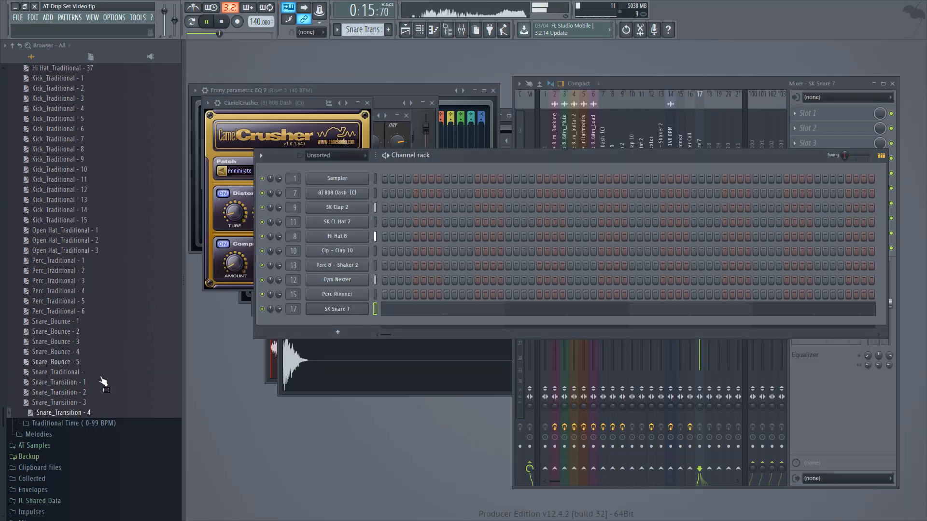
pyautogui.moveTo(341, 305); pyautogui.dragTo(340, 305)
pyautogui.press('F5')
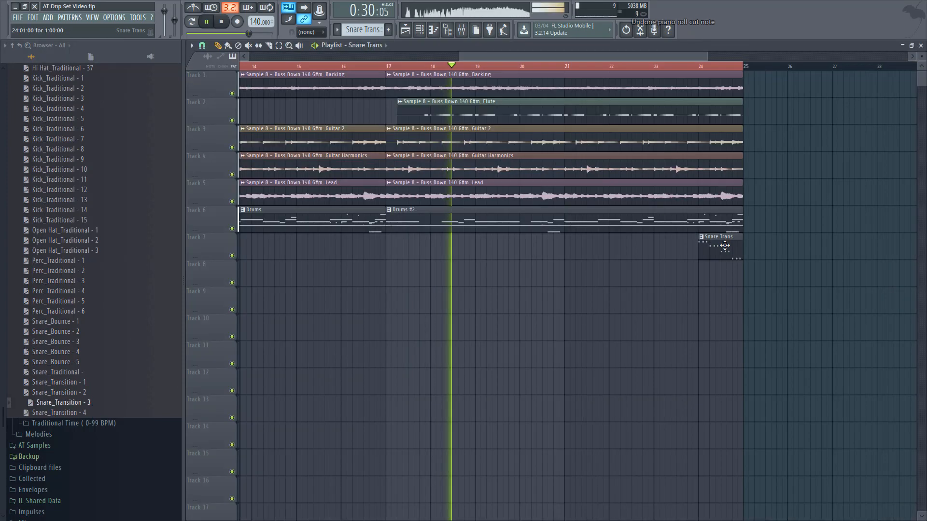
# - Open the Snare Trans clip at bar 24, select its SK Snare 7 notes in bar 4 and return to the playlist
pyautogui.doubleClick(724, 238)
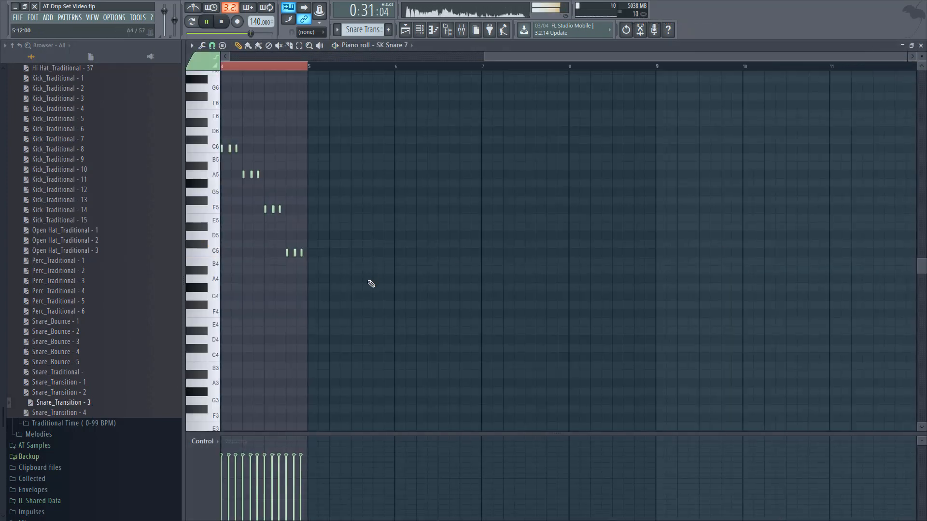
pyautogui.hscroll(-3, 351, 298)
pyautogui.moveTo(603, 301); pyautogui.dragTo(476, 117)
pyautogui.press('F5')
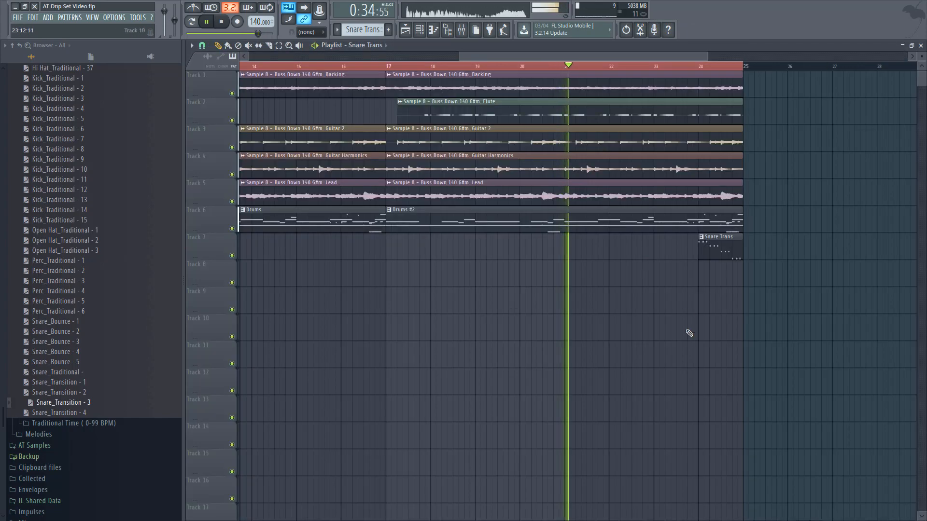
# - Open the SK Snare 7 notes of the Drums #2 pattern in the piano roll
pyautogui.doubleClick(718, 226)
pyautogui.press('F5')
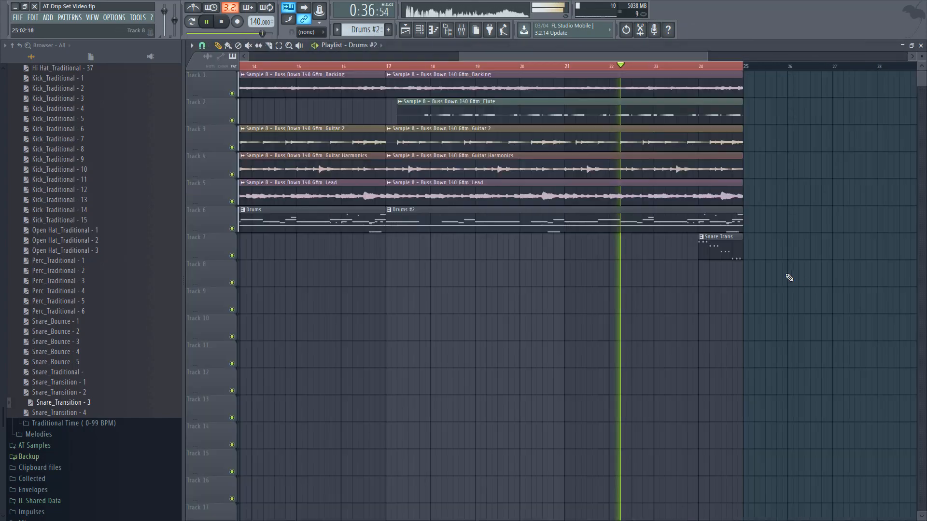
pyautogui.doubleClick(720, 228)
pyautogui.press('F6')
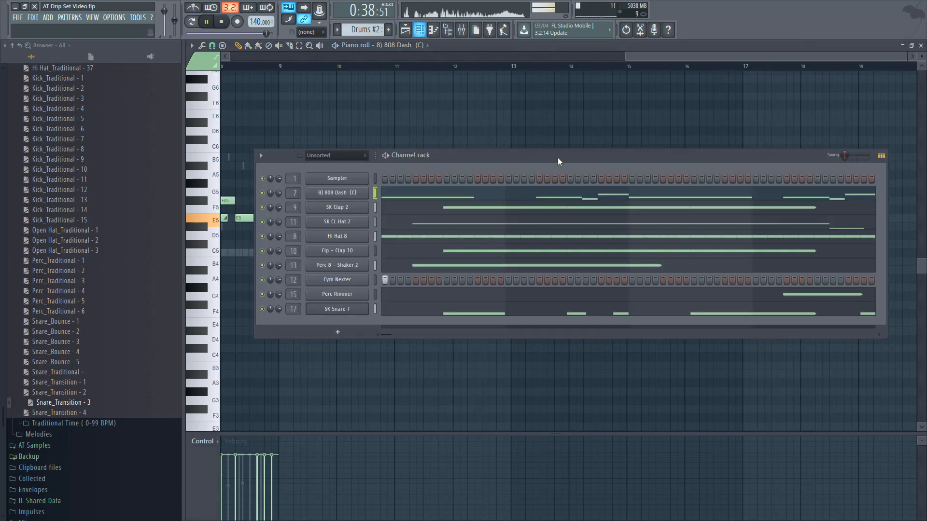
pyautogui.click(761, 315)
pyautogui.press('F6')
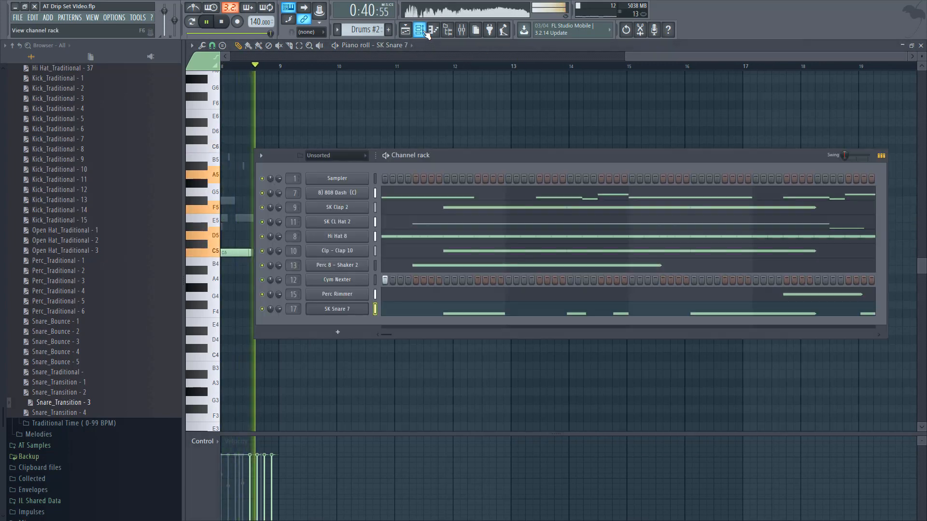
pyautogui.click(451, 310)
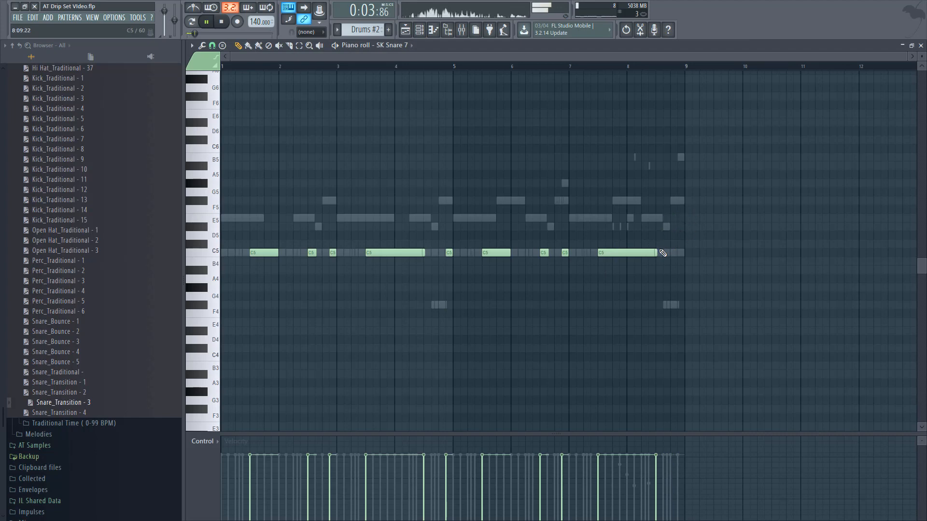
# - Return to the playlist and play the snare transition from bar 24 and again from bar 23
pyautogui.press('Escape')
pyautogui.press('Escape')
pyautogui.click(698, 66)
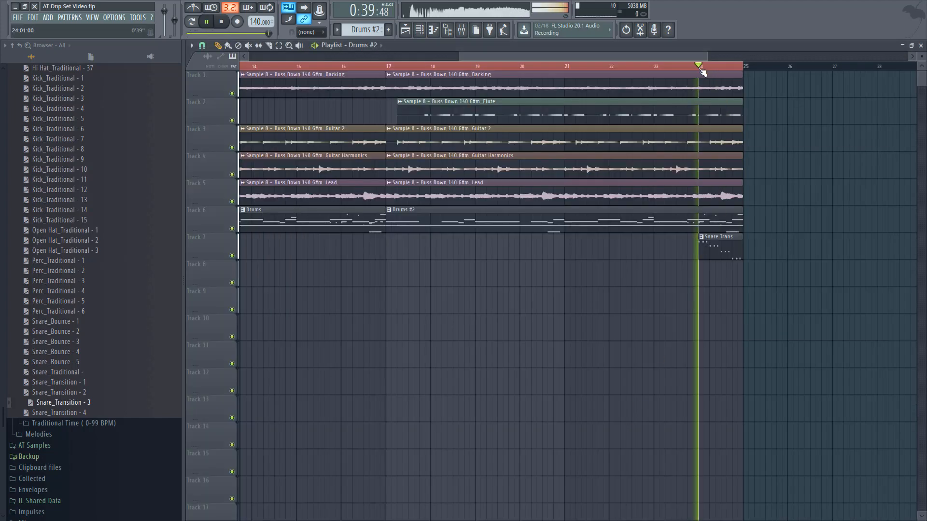
pyautogui.click(655, 66)
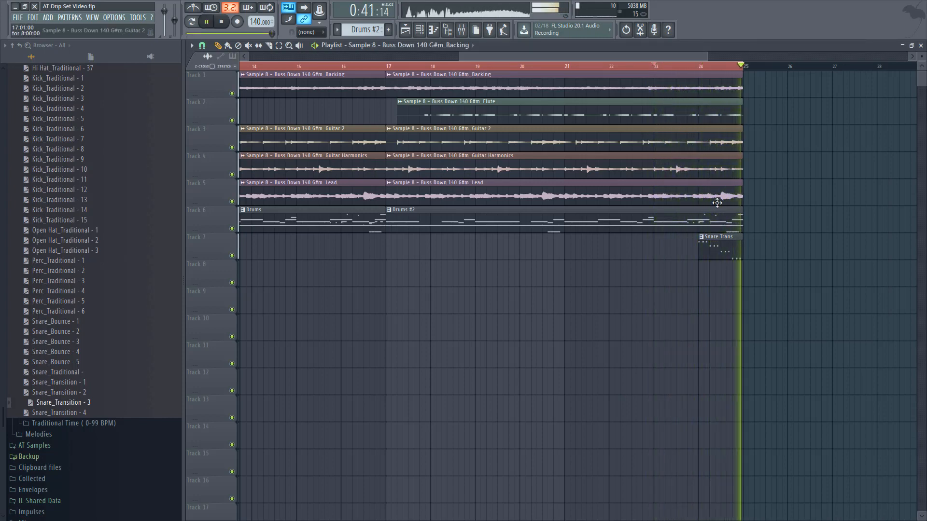
# - Switch the Snare Trans pattern to the Snare_Transition - 1 score and trim the Drums #2 clip to end midway through bar 24
pyautogui.scroll(-3, 696, 290)
pyautogui.scroll(-1, 696, 290)
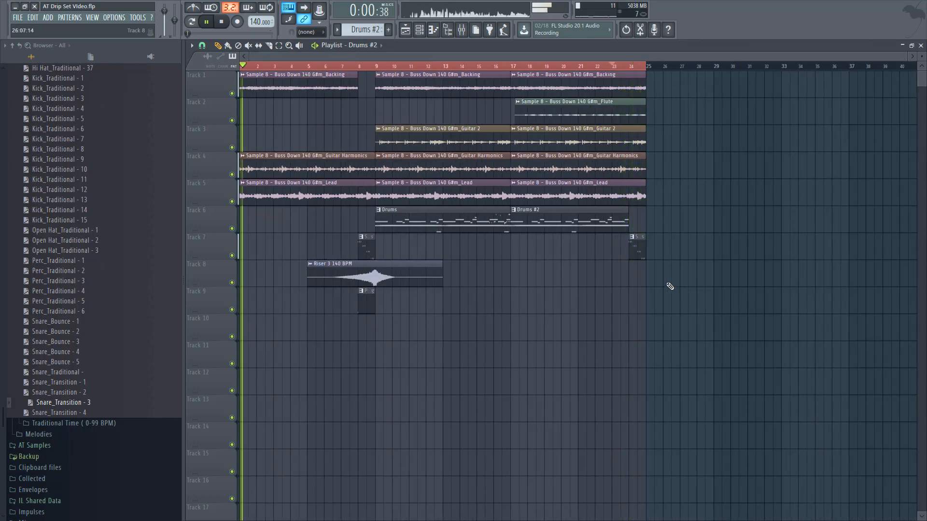
pyautogui.press('space')
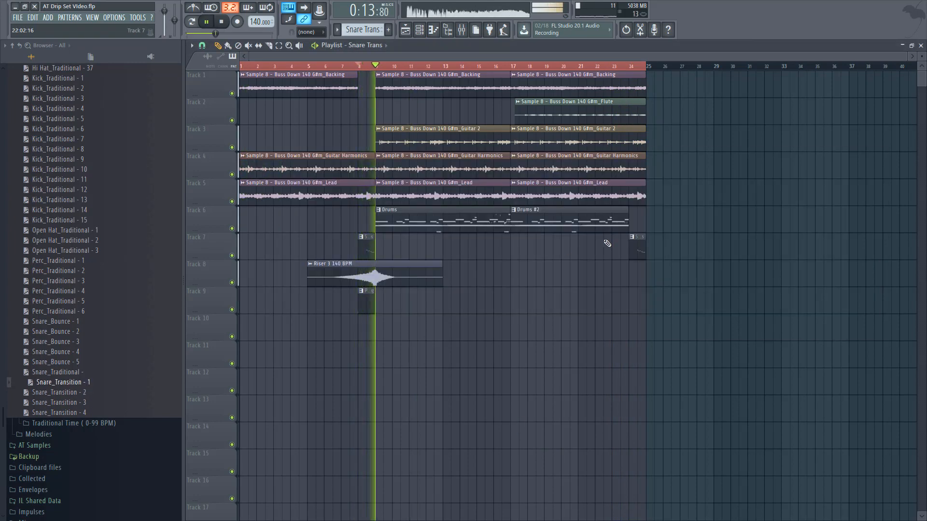
pyautogui.moveTo(628, 227); pyautogui.dragTo(637, 228)
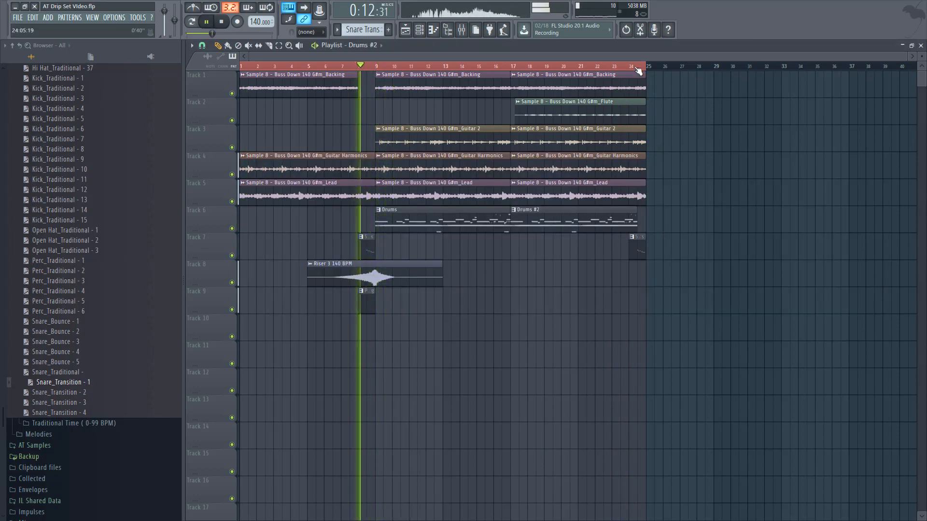
pyautogui.click(632, 66)
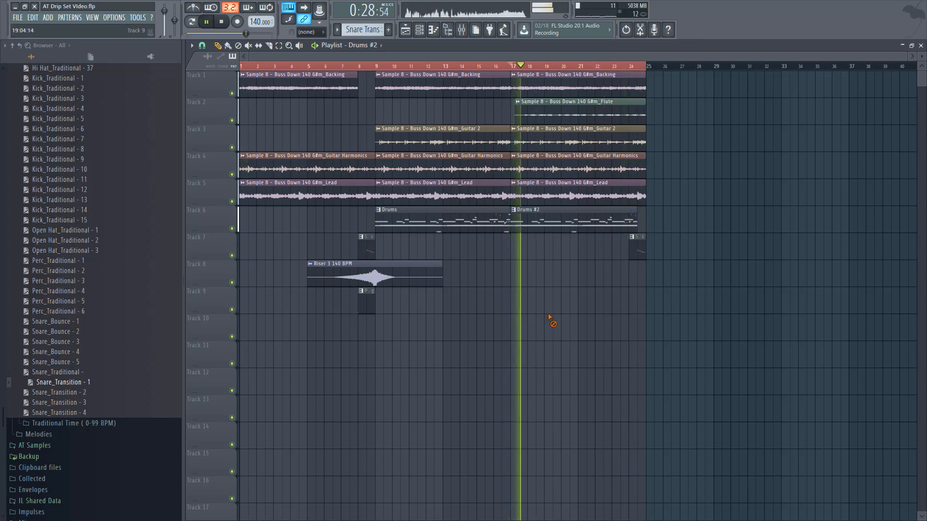
# - Listen through the arrangement and check the track levels in the mixer
pyautogui.keyDown('ctrl'); pyautogui.scroll(2, 549, 319); pyautogui.keyUp('ctrl')
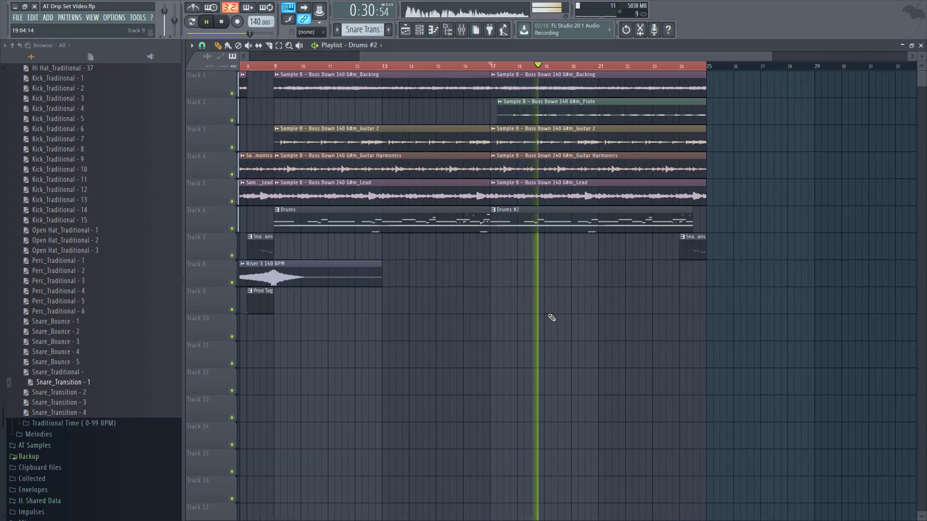
pyautogui.keyDown('ctrl'); pyautogui.scroll(1, 551, 318); pyautogui.keyUp('ctrl')
pyautogui.keyDown('ctrl'); pyautogui.scroll(-2, 552, 318); pyautogui.keyUp('ctrl')
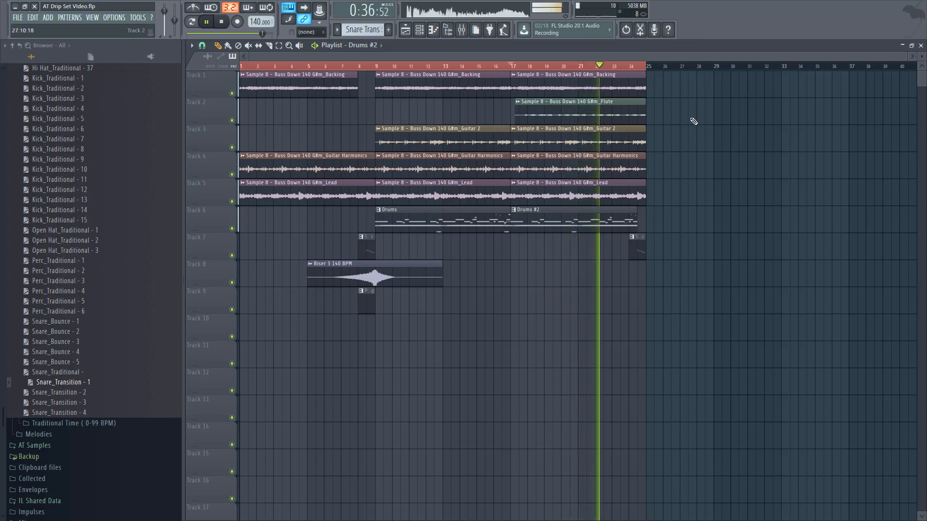
pyautogui.click(463, 30)
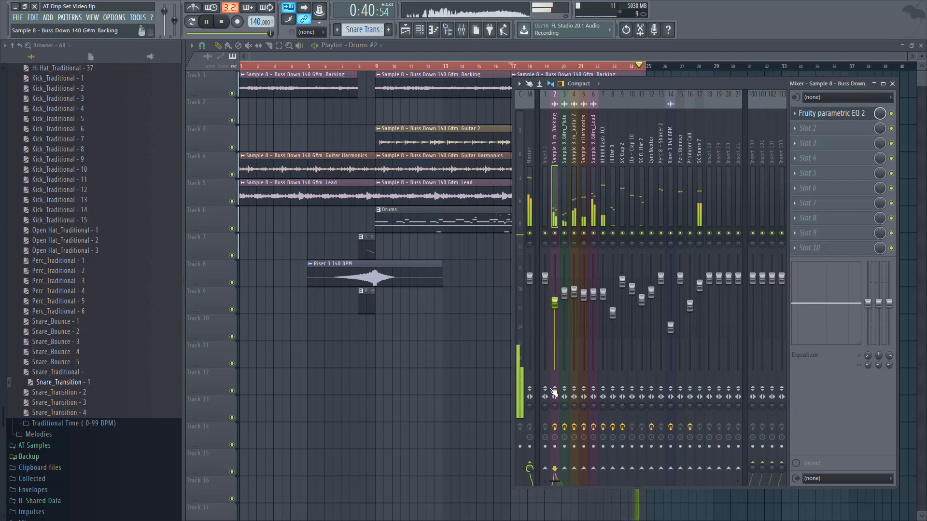
pyautogui.press('F9')
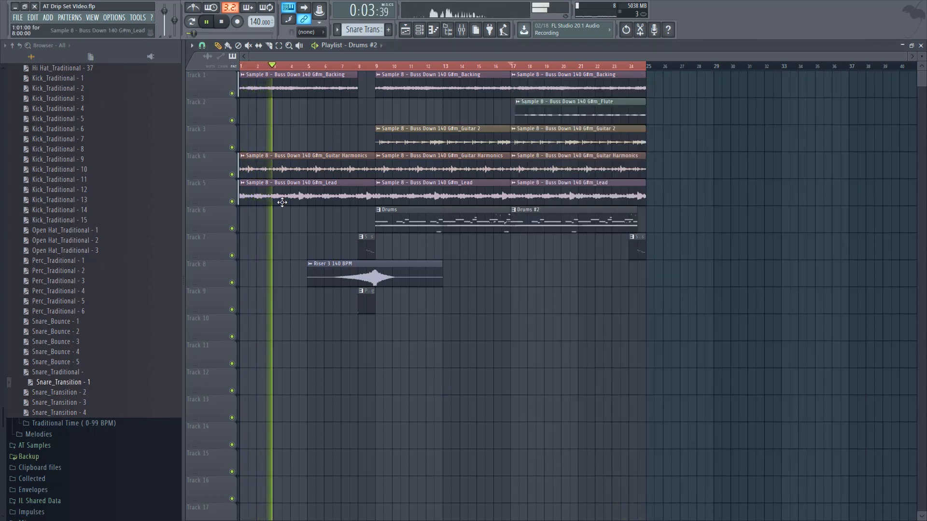
# - Copy the Guitar Harmonics and Lead clips from bar 1 to bar 25 on Tracks 4 and 5
pyautogui.moveTo(266, 190); pyautogui.dragTo(269, 141)
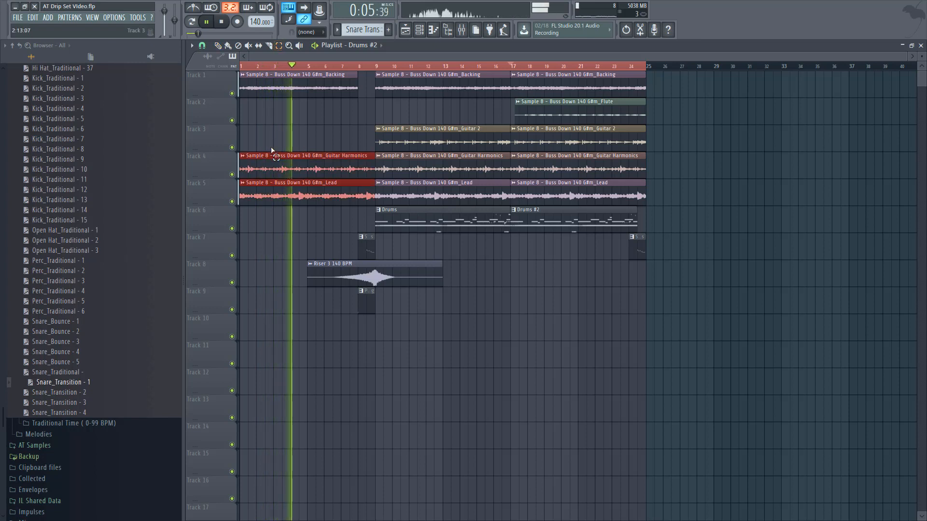
pyautogui.moveTo(267, 182); pyautogui.dragTo(672, 195)
pyautogui.keyDown('ctrl'); pyautogui.click(604, 331); pyautogui.keyUp('ctrl')
# - Copy the first Drums clip to Track 10 at bar 25 and make the copy a unique pattern
pyautogui.click(429, 226)
pyautogui.moveTo(428, 226); pyautogui.dragTo(699, 323)
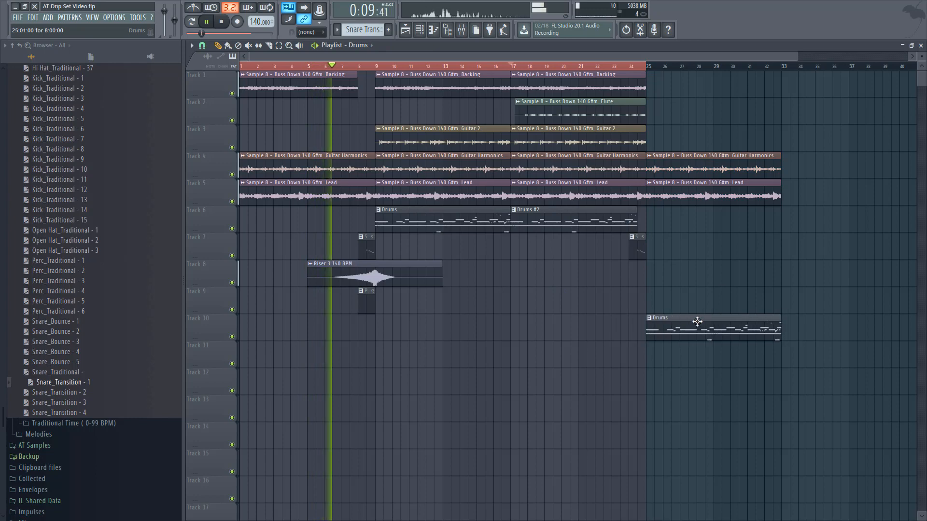
pyautogui.click(653, 325)
pyautogui.click(676, 380)
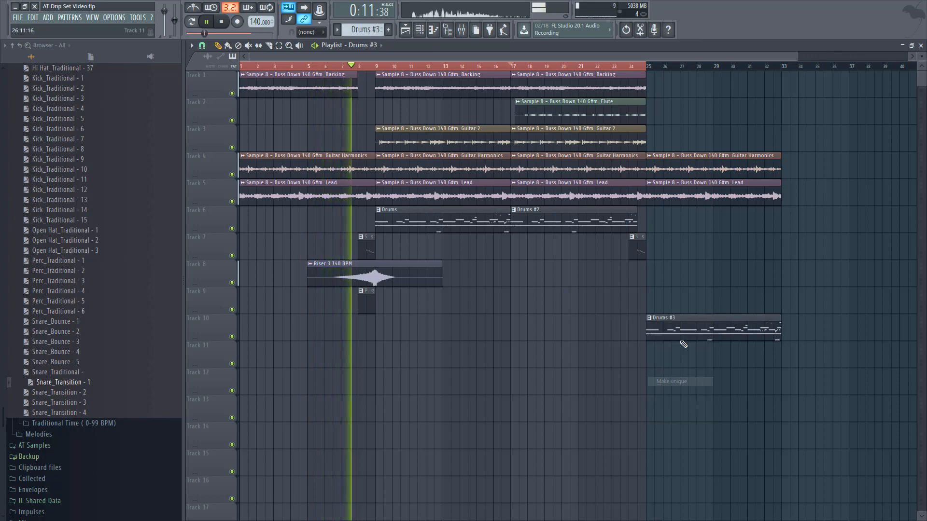
# - Add Kick Party from AT Sound Kit 4 to the Drums pattern on mixer track 18, with kicks on steps 1, 21, 33 and 53
pyautogui.doubleClick(452, 228)
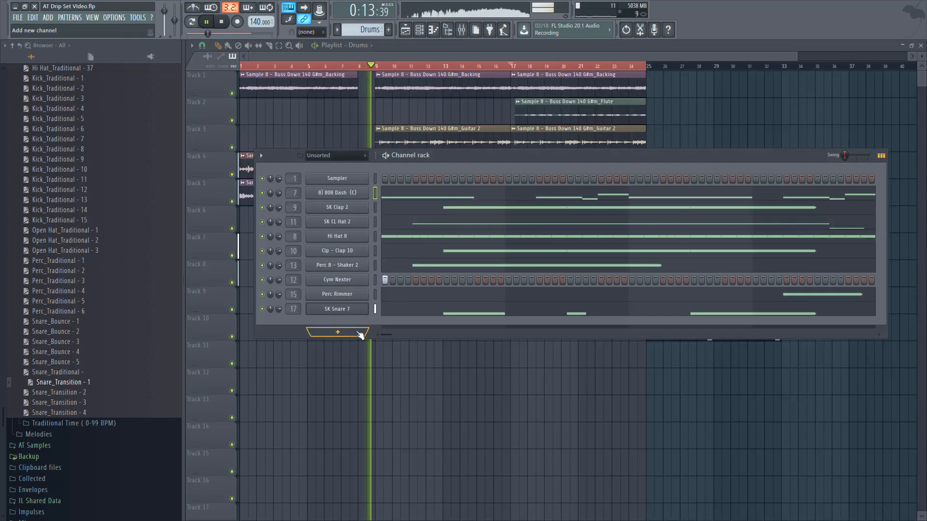
pyautogui.scroll(10, 21, 303)
pyautogui.scroll(8, 57, 140)
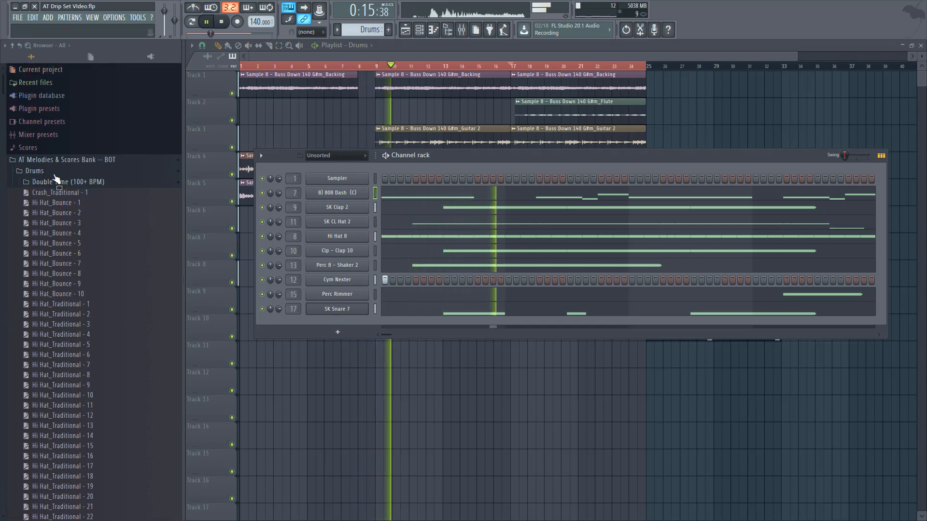
pyautogui.click(57, 161)
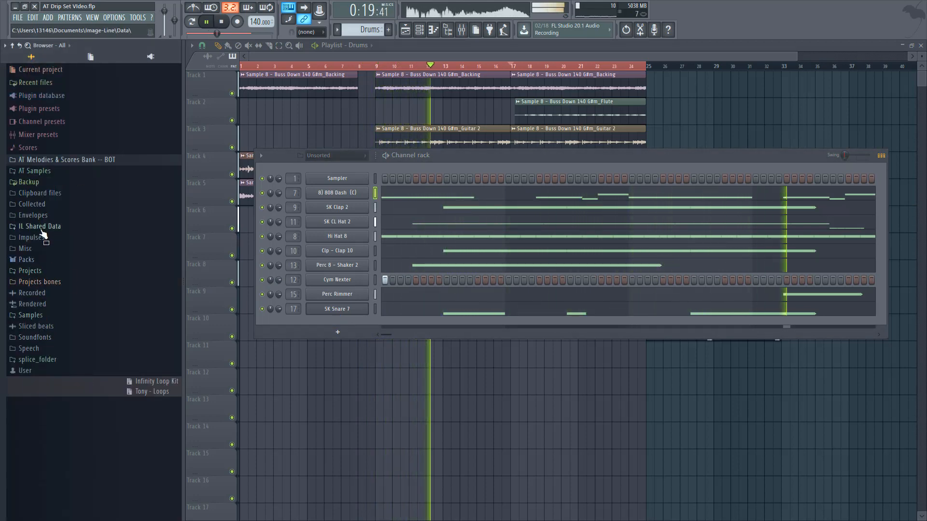
pyautogui.click(55, 173)
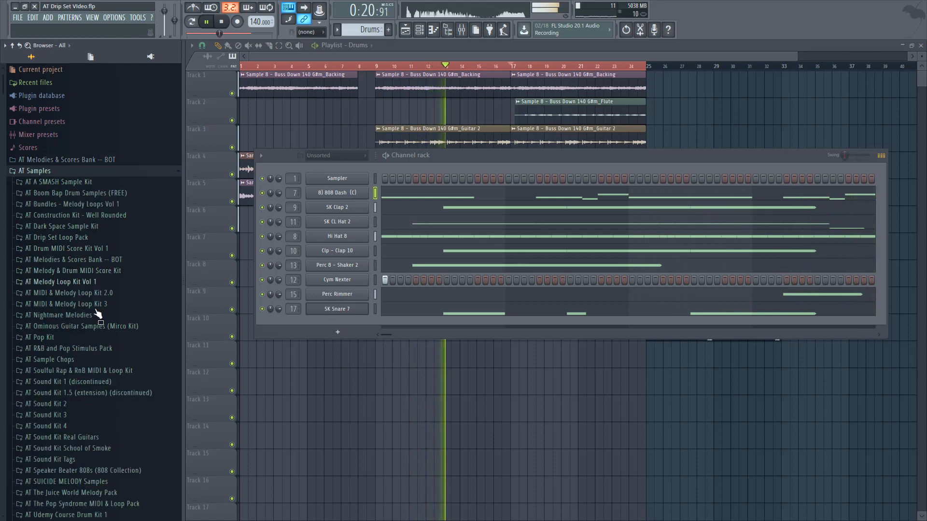
pyautogui.click(76, 429)
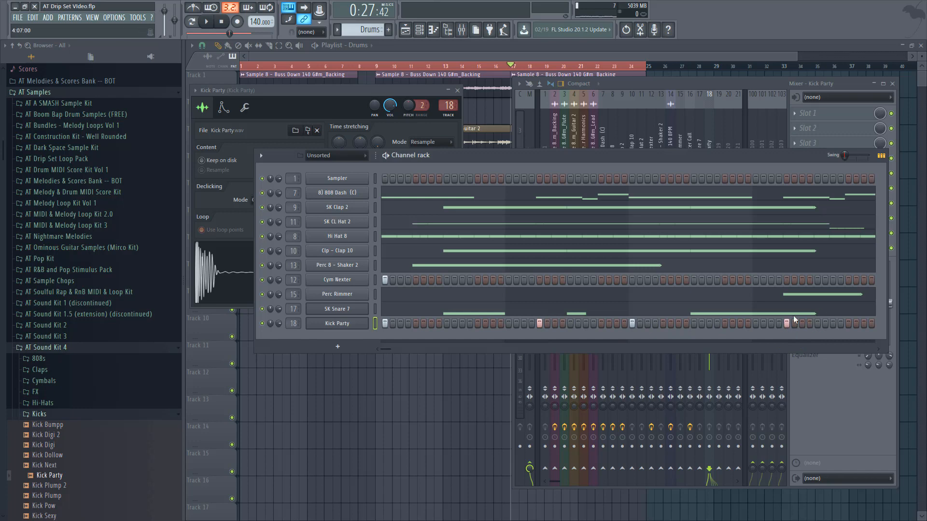
# - Lengthen the Kick Party notes in the piano roll, duplicate them from bar 1 to bar 5 and return to the playlist
pyautogui.rightClick(363, 329)
pyautogui.click(391, 325)
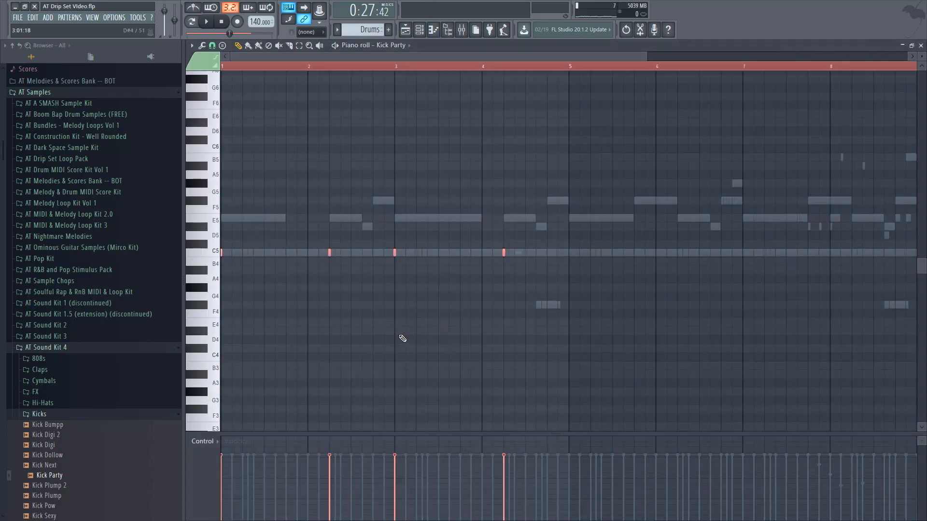
pyautogui.scroll(-3, 358, 324)
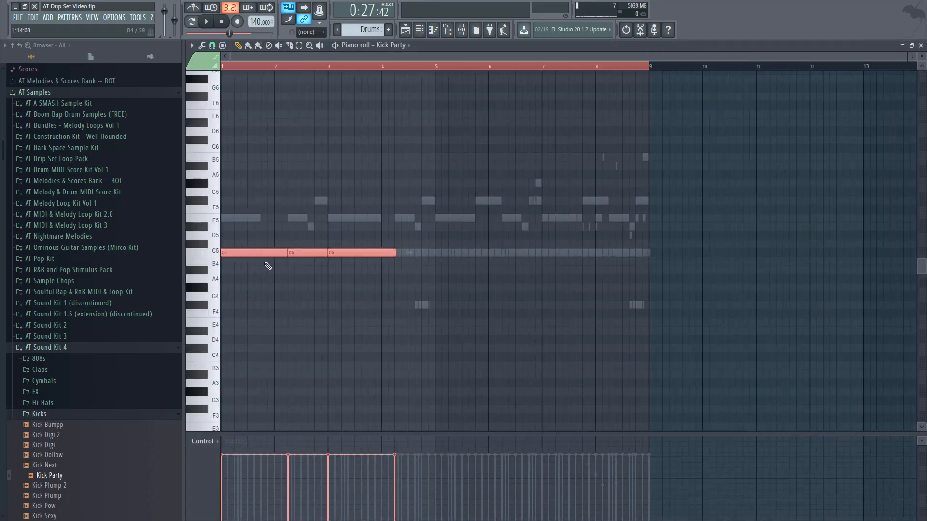
pyautogui.moveTo(423, 264); pyautogui.dragTo(468, 273)
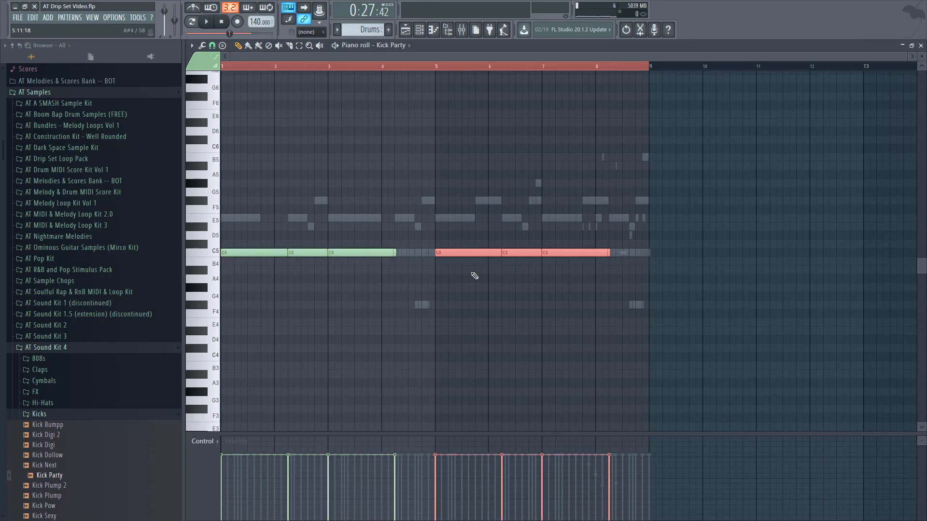
pyautogui.press('F7')
pyautogui.press('space')
pyautogui.click(799, 426)
pyautogui.press('space')
pyautogui.press('F5')
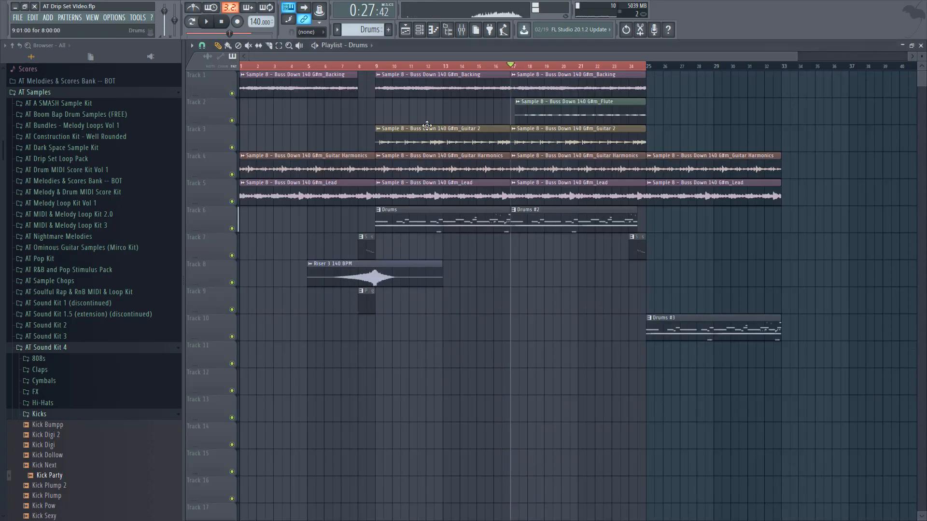
# - Insert Fruity Parametric EQ 2 in slot 2 of the Kick Party track, cutting the highs and sub lows and slightly boosting the bass
pyautogui.press('F9')
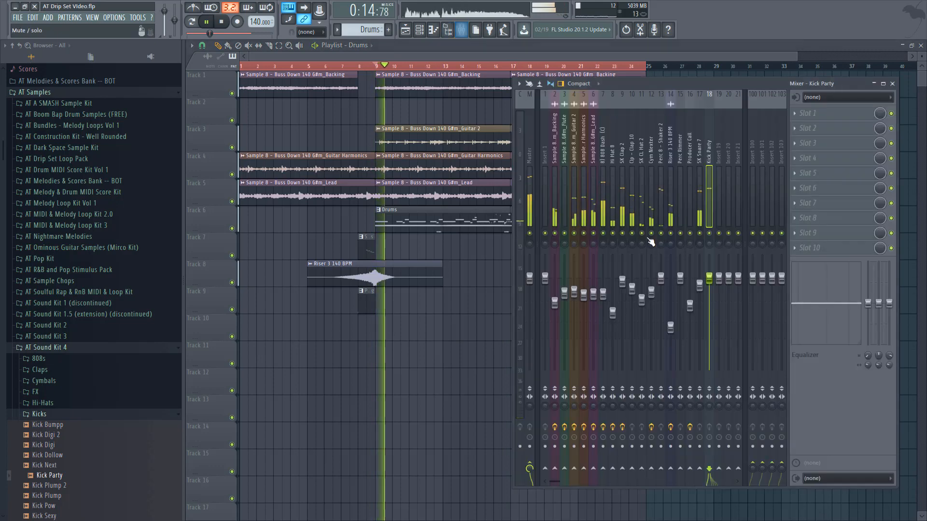
pyautogui.press('space')
pyautogui.click(807, 128)
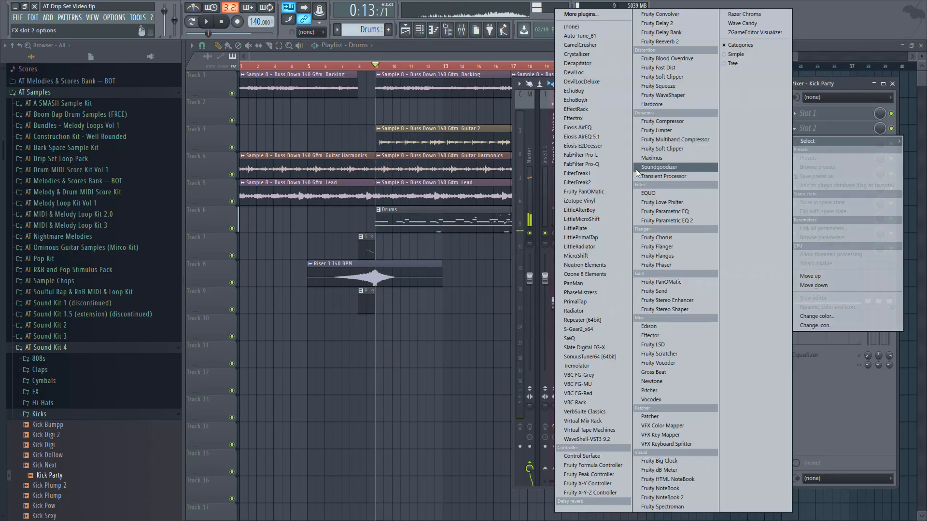
pyautogui.click(689, 219)
pyautogui.press('space')
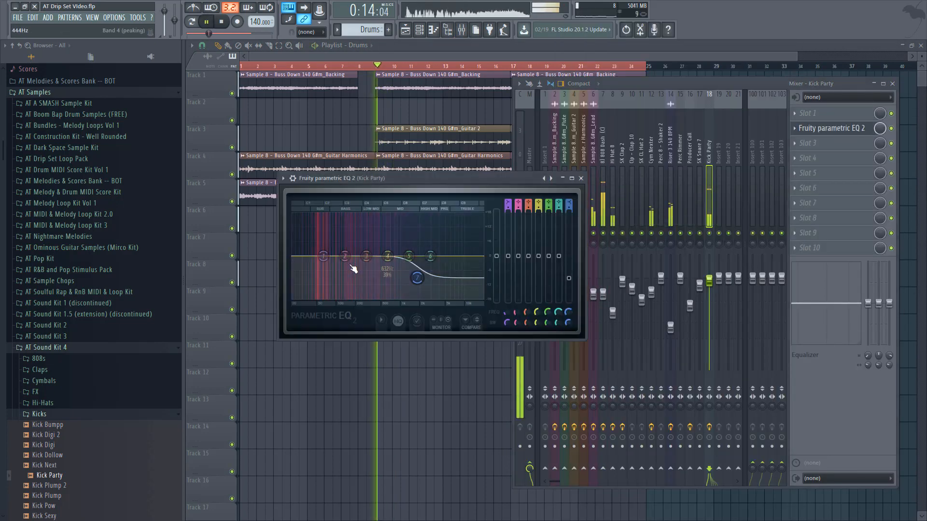
pyautogui.press('space')
pyautogui.press('space')
pyautogui.moveTo(367, 256); pyautogui.dragTo(308, 262)
# - Insert Soundgoodizer in slot 3 of the Kick Party track and listen to the kick
pyautogui.click(807, 143)
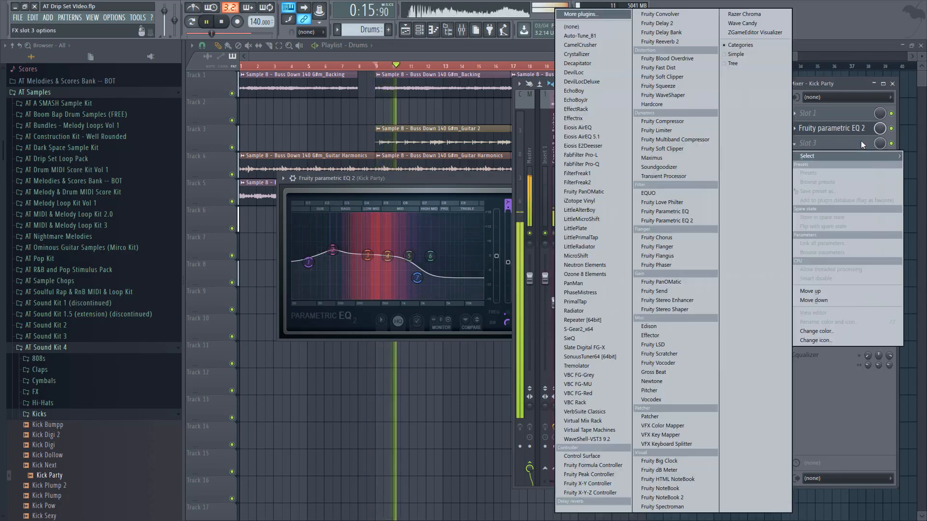
pyautogui.click(684, 168)
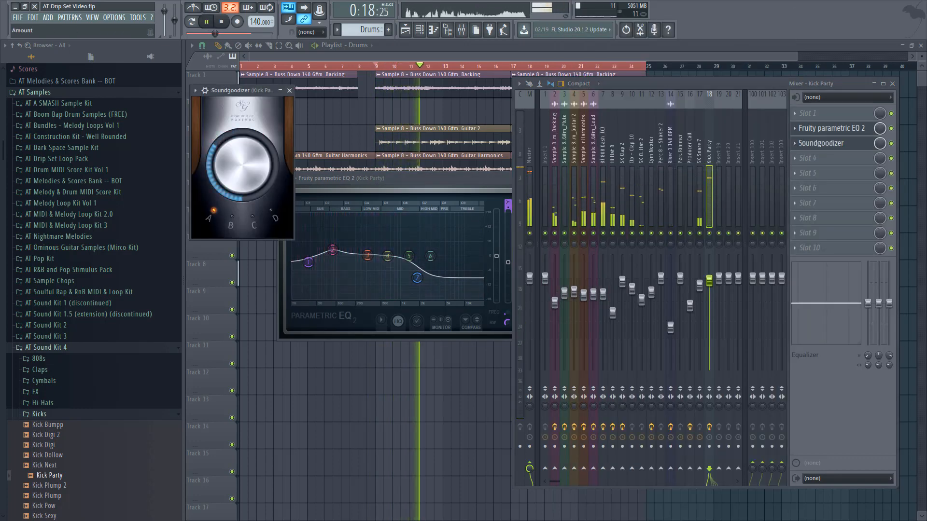
pyautogui.press('space')
pyautogui.press('space')
# - Raise the kick's EQ band 3 to 1.3 dB at 405 Hz, lower its fader and add a second Fruity Parametric EQ 2 in slot 4
pyautogui.moveTo(367, 255); pyautogui.dragTo(331, 250)
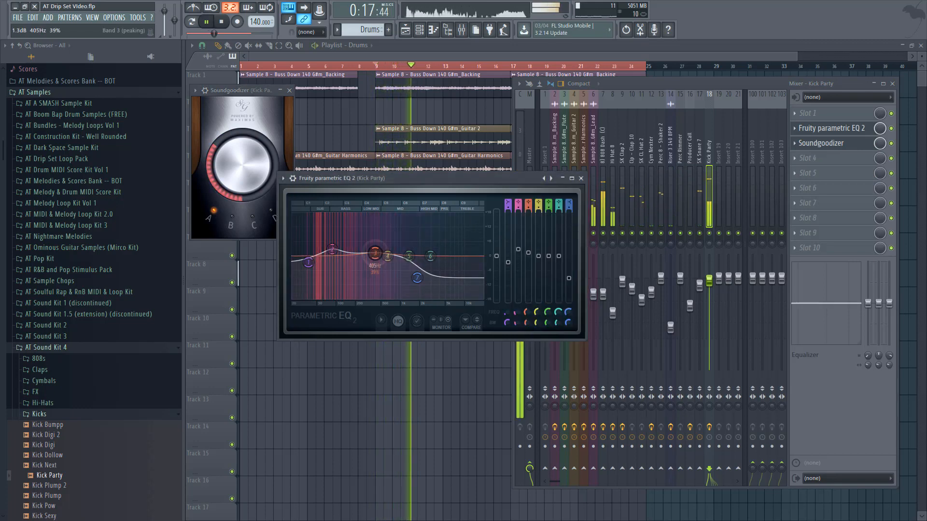
pyautogui.moveTo(711, 283); pyautogui.dragTo(712, 293)
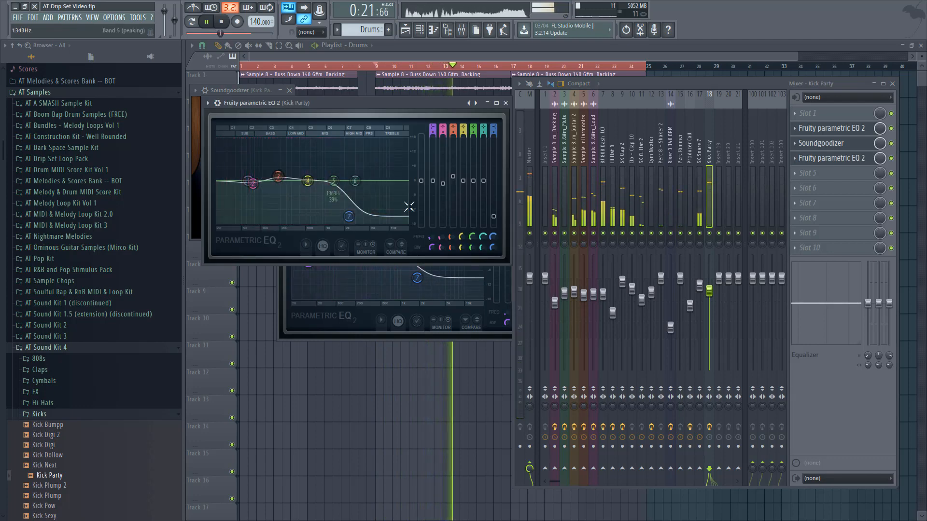
# - Insert Fruity Limiter in slot 10 of the Master track and close the open windows
pyautogui.click(526, 179)
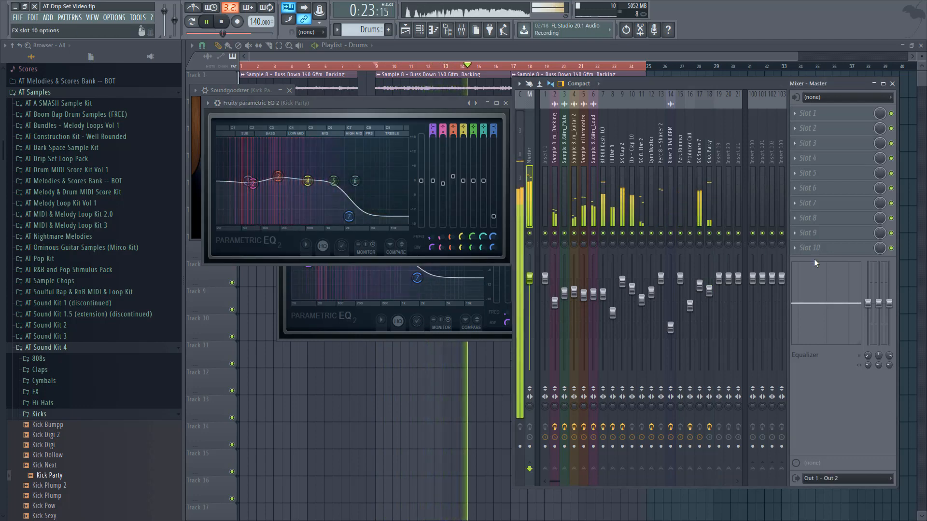
pyautogui.click(845, 250)
pyautogui.click(692, 130)
pyautogui.rightClick(443, 380)
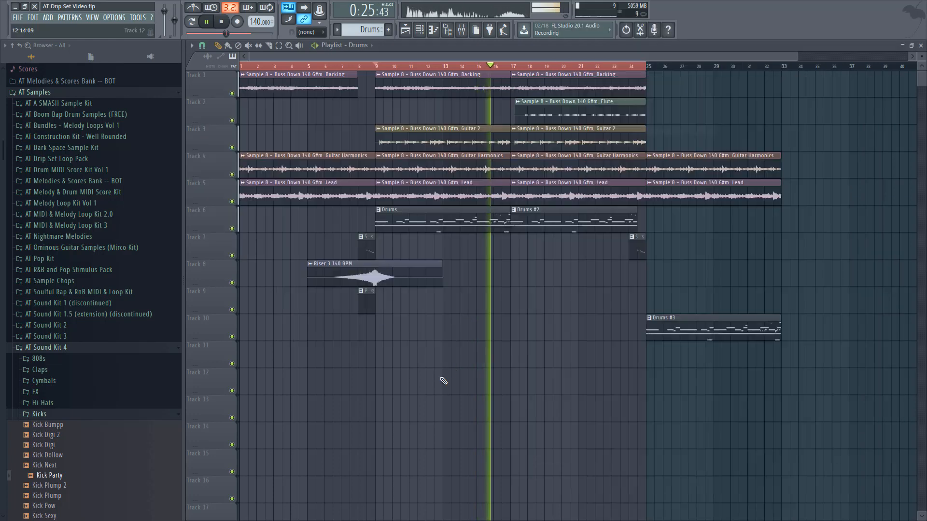
# - Insert an empty playlist track at Track 7 and move the Drums #2 clip down onto it
pyautogui.doubleClick(472, 218)
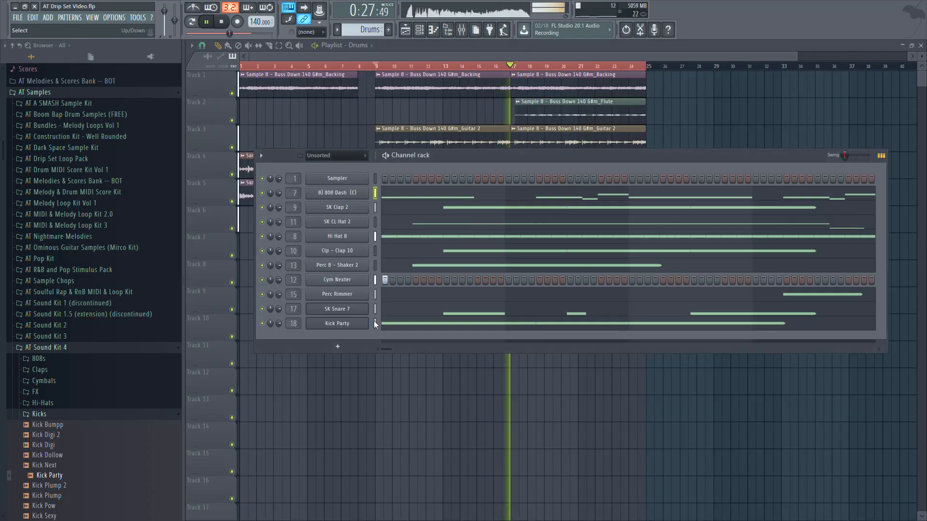
pyautogui.press('F6')
pyautogui.rightClick(216, 236)
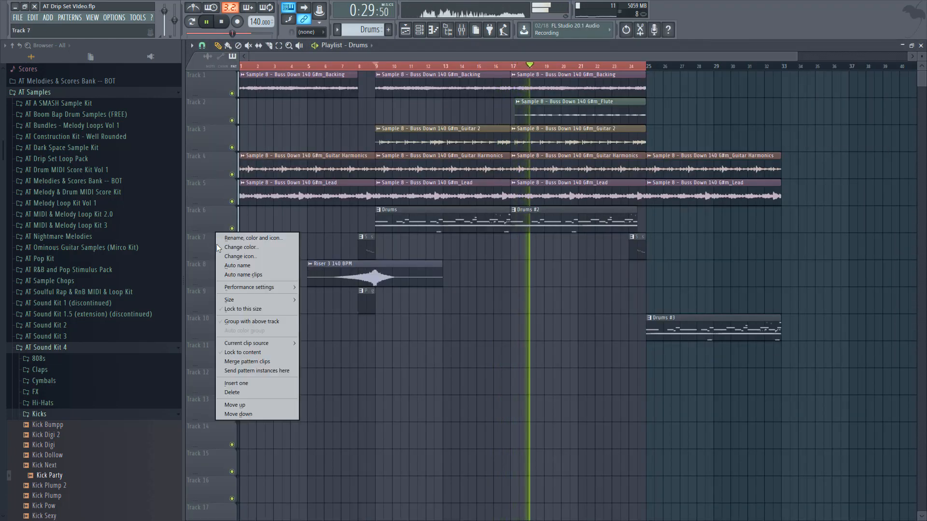
pyautogui.click(250, 379)
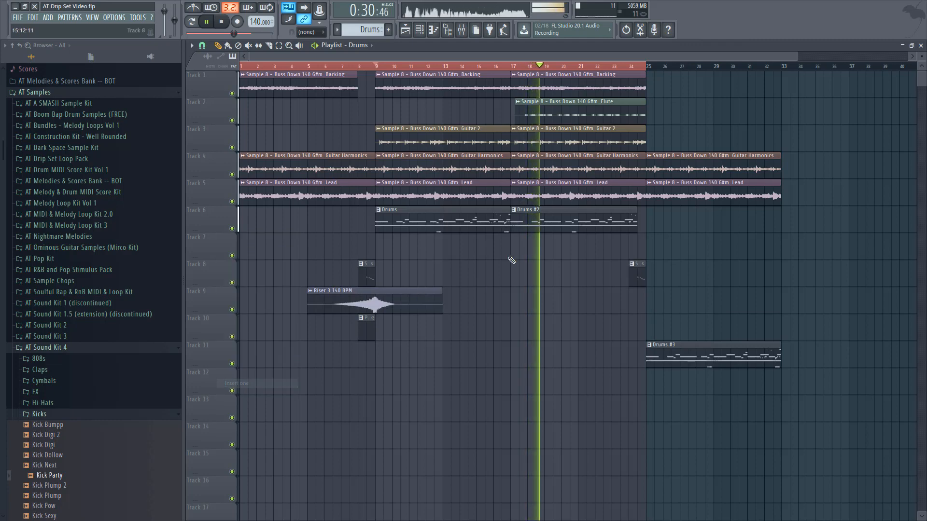
pyautogui.click(557, 224)
pyautogui.moveTo(557, 224); pyautogui.dragTo(556, 260)
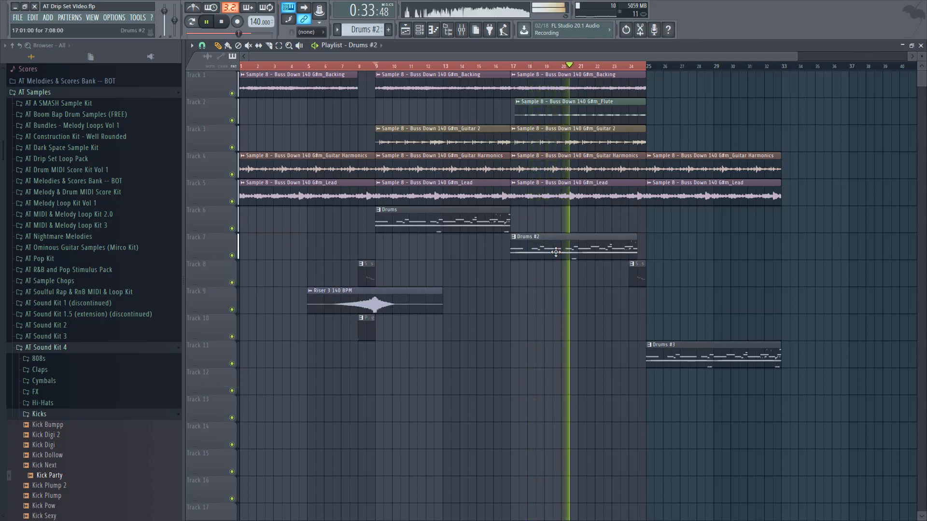
# - In the Drums #2 pattern, replace the Kick Party notes in bars 5 to 8 with a copy of the bars 1 to 4 notes
pyautogui.doubleClick(556, 253)
pyautogui.press('F7')
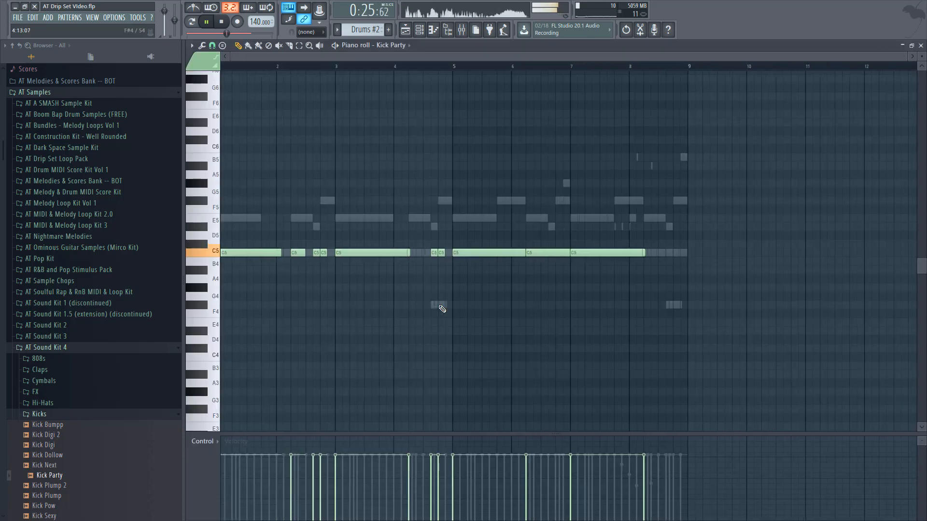
pyautogui.moveTo(661, 252); pyautogui.dragTo(456, 251)
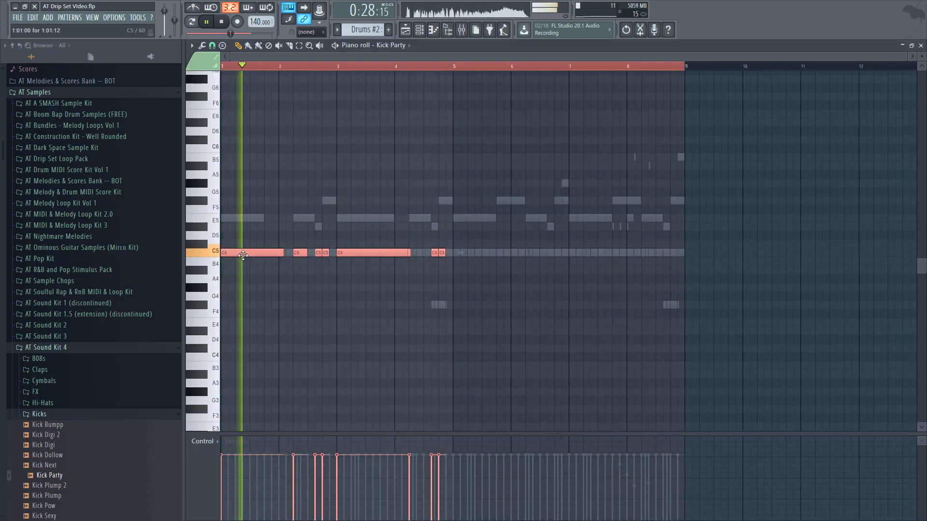
pyautogui.keyDown('ctrl'); pyautogui.click(485, 312); pyautogui.keyUp('ctrl')
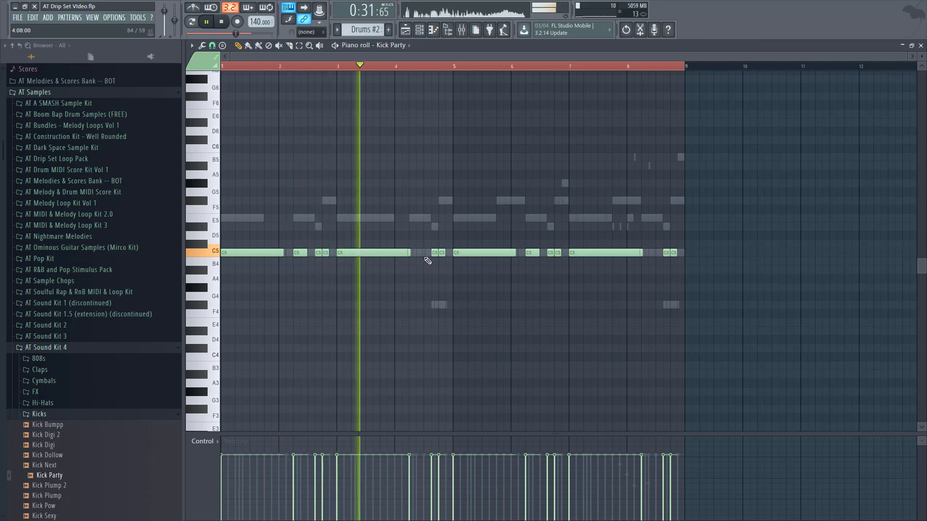
# - Add short extra Kick Party notes on C5 near the ends of bars 4 and 8 in Drums #2 and listen to them
pyautogui.scroll(2, 439, 260)
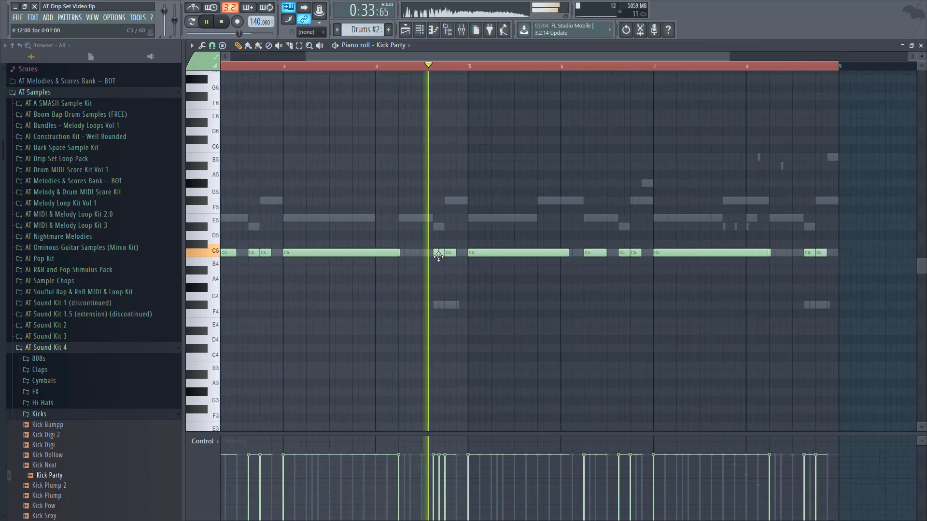
pyautogui.click(440, 254)
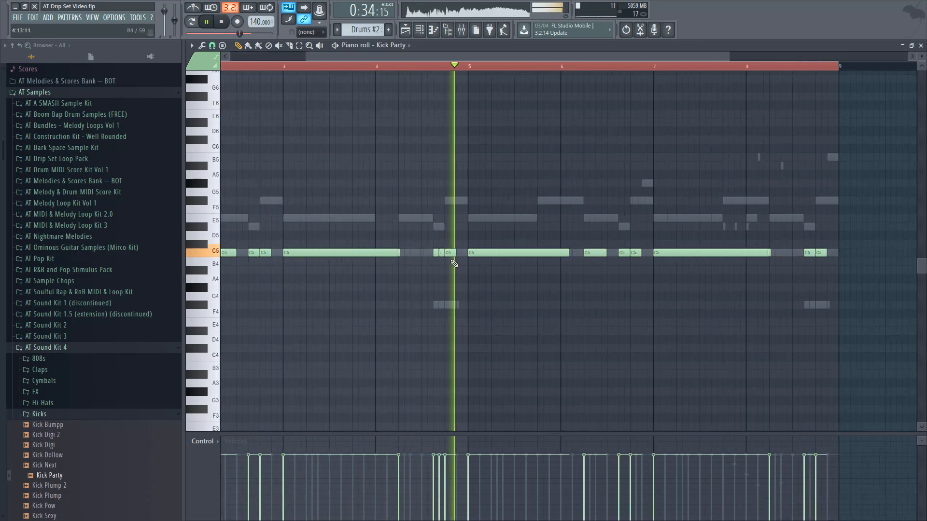
pyautogui.click(810, 253)
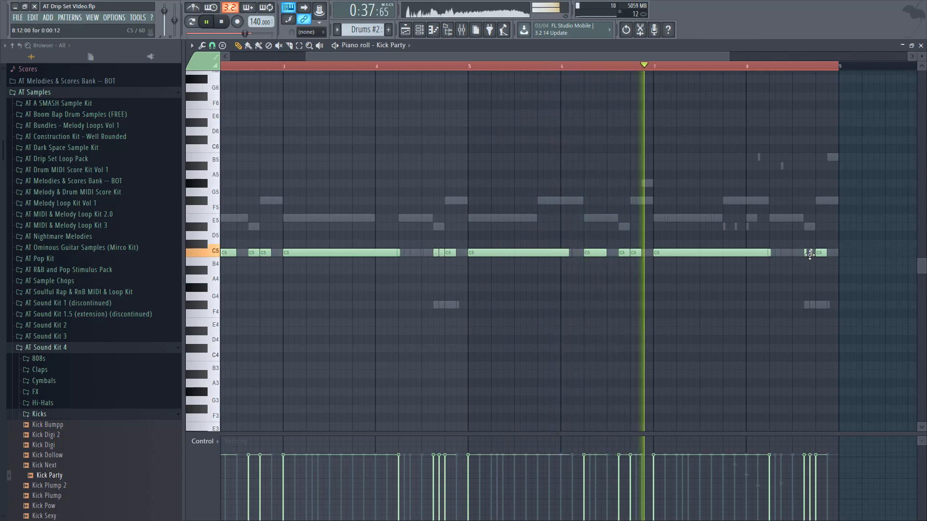
pyautogui.click(830, 254)
pyautogui.moveTo(827, 259); pyautogui.dragTo(832, 255)
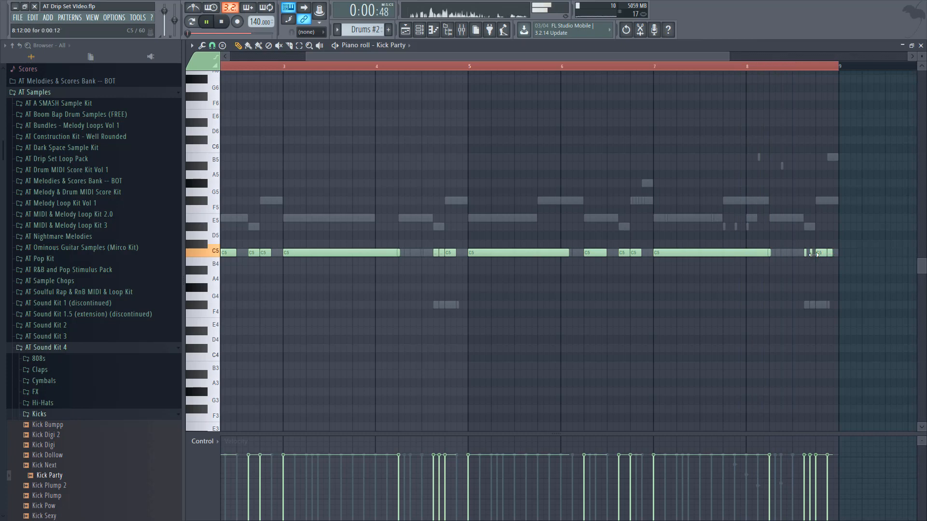
pyautogui.click(747, 67)
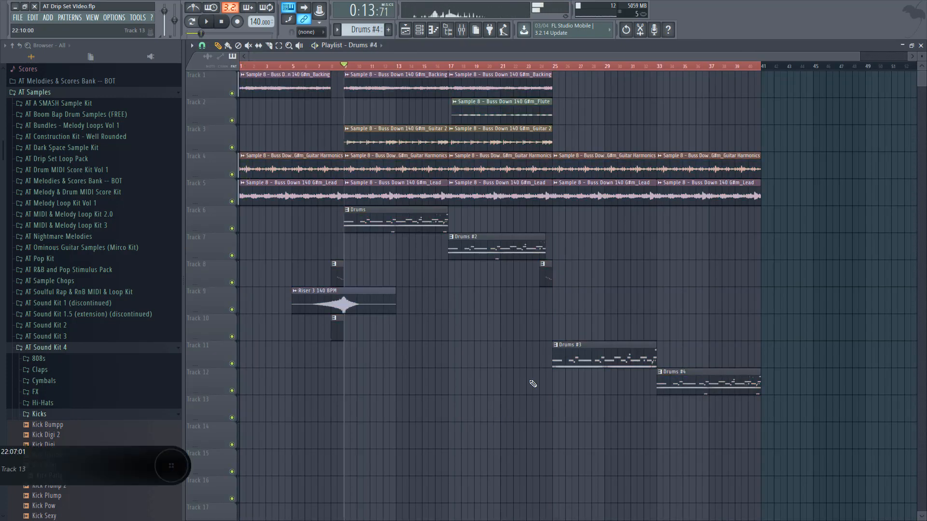
# - Play the arrangement from bar 25 to listen to the Drums #3 section
pyautogui.press('space')
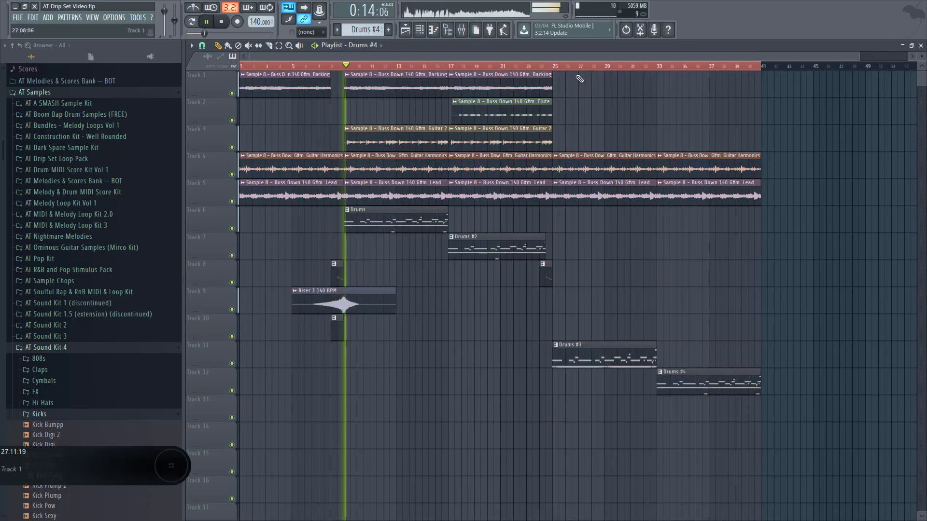
pyautogui.click(559, 66)
pyautogui.click(553, 66)
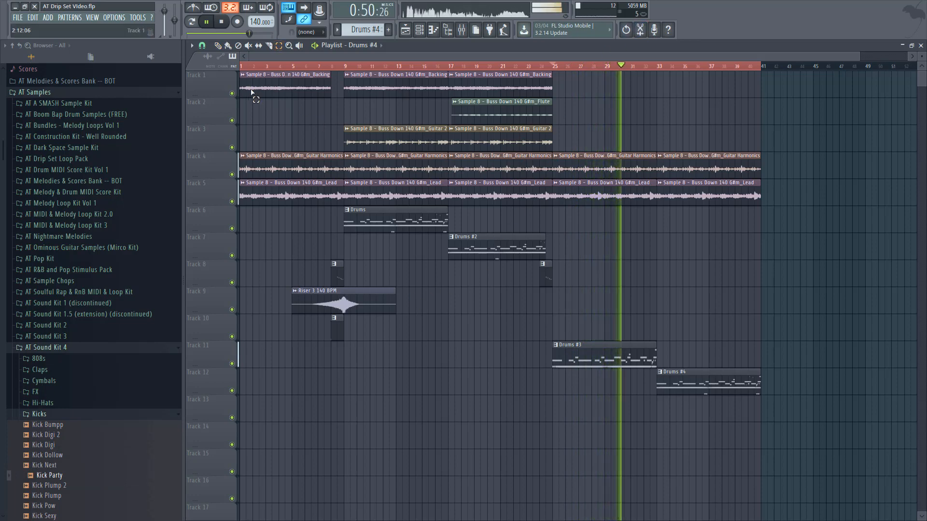
# - Duplicate all clips of bars 1 to 24 except the Track 10 clip so the copy starts at bar 41
pyautogui.moveTo(251, 92); pyautogui.dragTo(521, 337)
pyautogui.moveTo(549, 333); pyautogui.dragTo(549, 333)
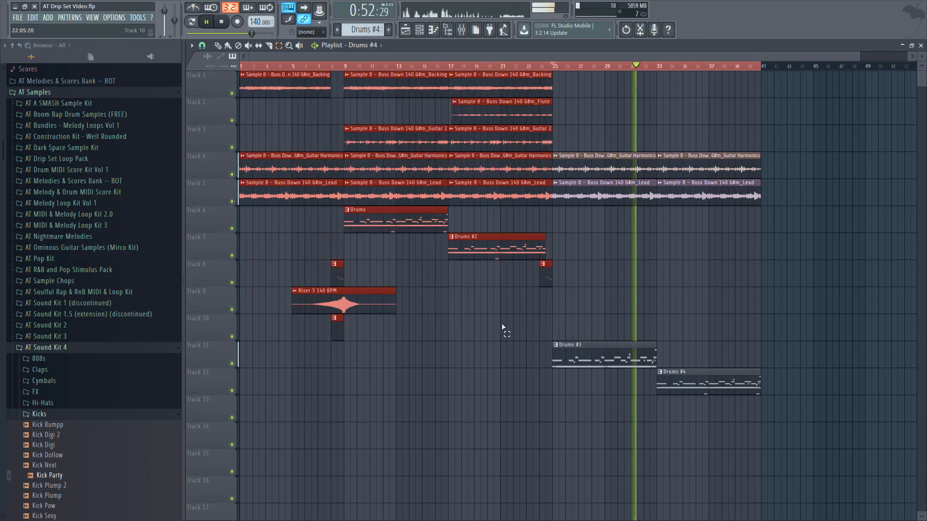
pyautogui.keyDown('ctrl'); pyautogui.keyDown('shift'); pyautogui.click(339, 332); pyautogui.keyUp('shift'); pyautogui.keyUp('ctrl')
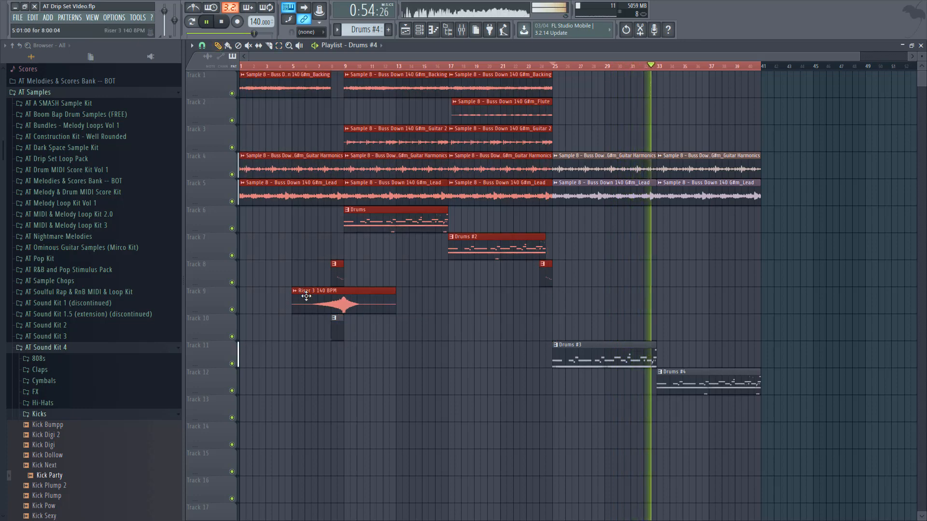
pyautogui.hotkey('ctrl', 'b')
pyautogui.moveTo(787, 184); pyautogui.dragTo(782, 186)
pyautogui.hotkey('ctrl', 'd')
pyautogui.hotkey('ctrl', 'a')
pyautogui.hotkey('ctrl', 'd')
pyautogui.scroll(-1, 751, 274)
pyautogui.scroll(-1, 751, 273)
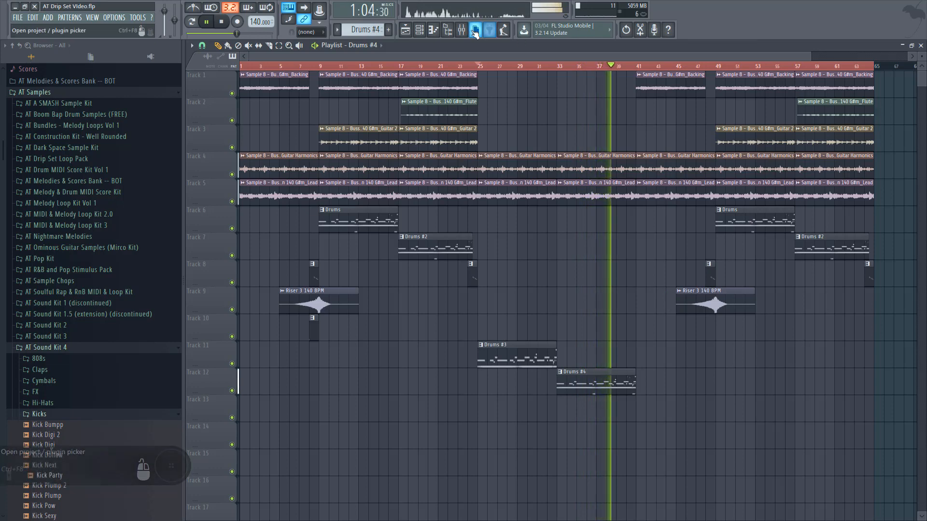
# - Insert Fruity Parametric EQ 2 in slot 1 of the Master track, lowering band 7 to -7.3 dB at 20000 Hz and band 1 at 27 Hz
pyautogui.press('F9')
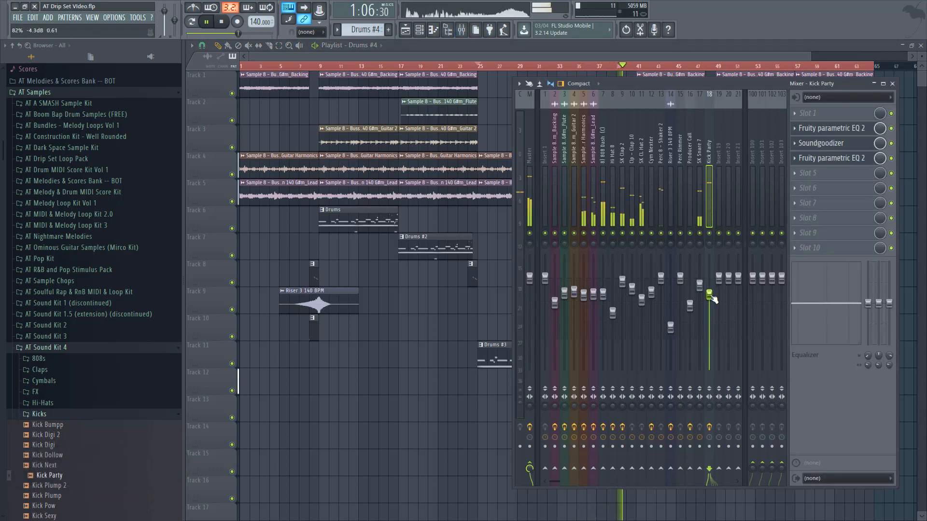
pyautogui.click(523, 201)
pyautogui.click(816, 113)
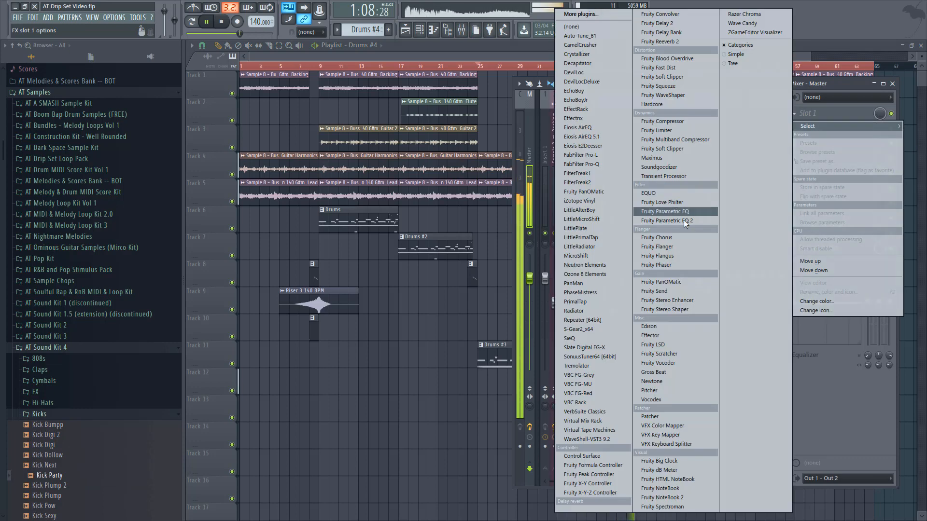
pyautogui.click(687, 226)
pyautogui.moveTo(389, 194); pyautogui.dragTo(420, 211)
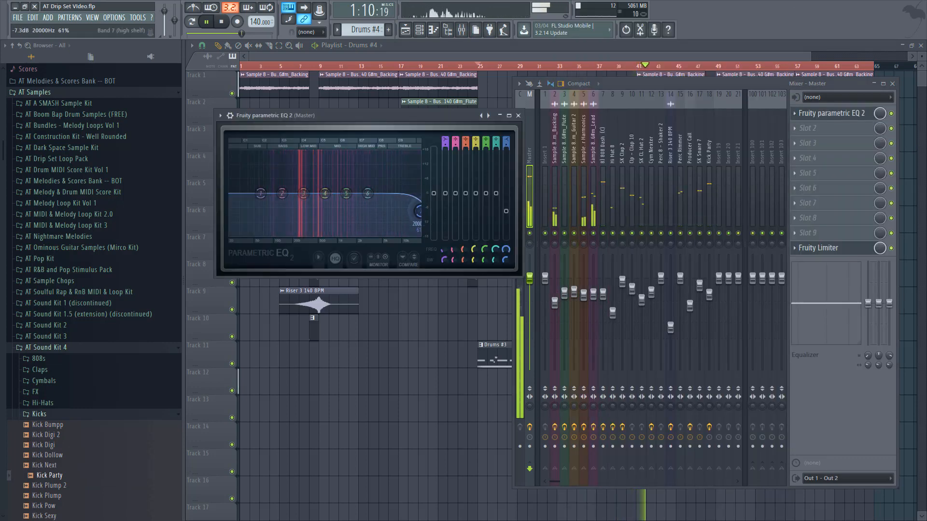
pyautogui.moveTo(260, 194); pyautogui.dragTo(231, 213)
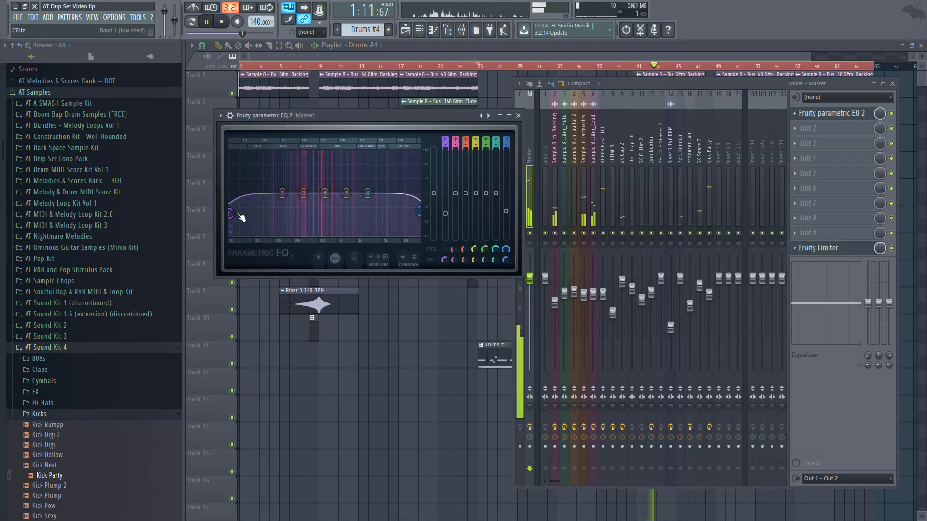
pyautogui.rightClick(352, 360)
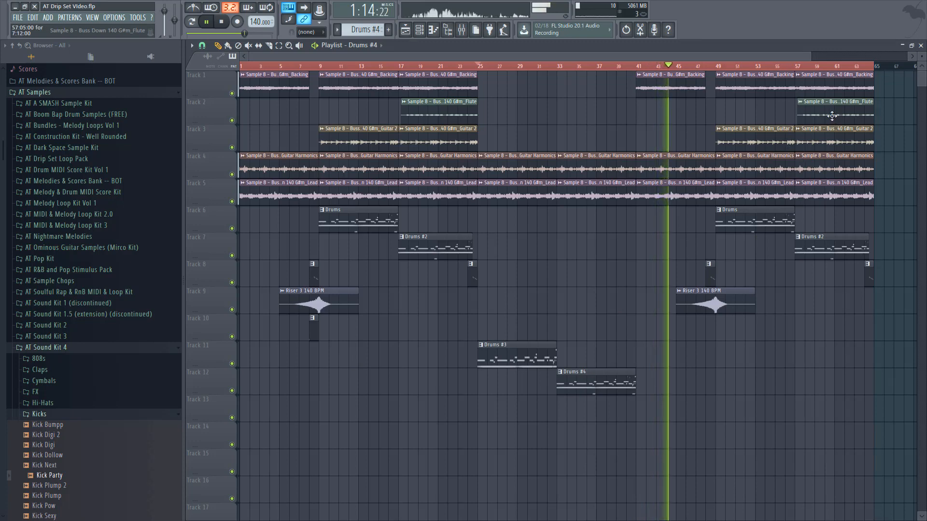
# - Copy the Flute clip to bar 41 on Track 2, slice it at bar 45 and delete its first half
pyautogui.moveTo(834, 115)
pyautogui.mouseDown()
pyautogui.moveTo(678, 126)
pyautogui.moveTo(681, 107)
pyautogui.mouseUp()
pyautogui.click(269, 46)
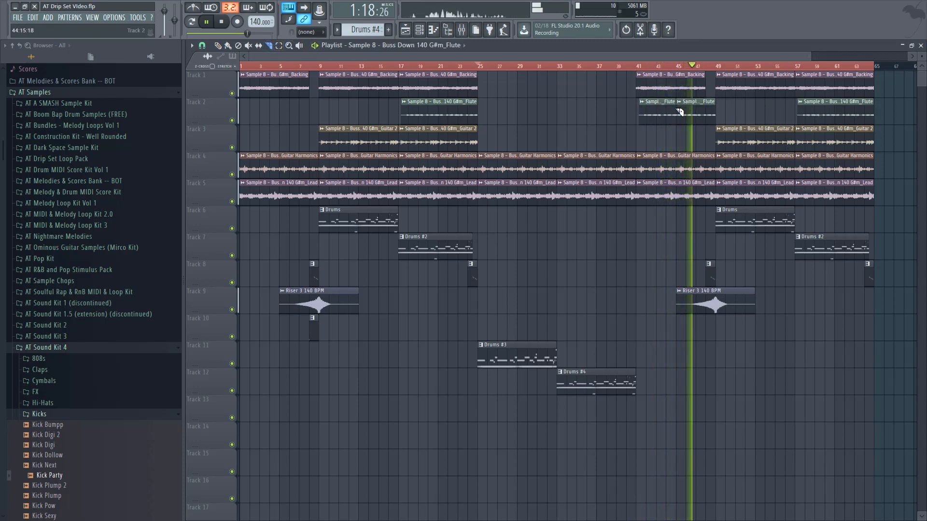
pyautogui.rightClick(661, 116)
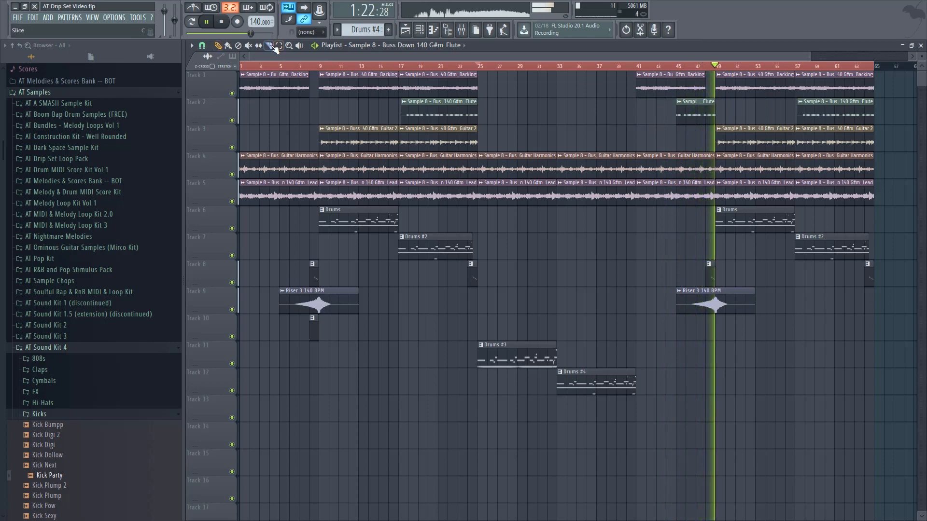
# - Cut bar 48 out of the Guitar Harmonics and Lead clips and listen to the transition into bar 49
pyautogui.moveTo(706, 154); pyautogui.dragTo(711, 200)
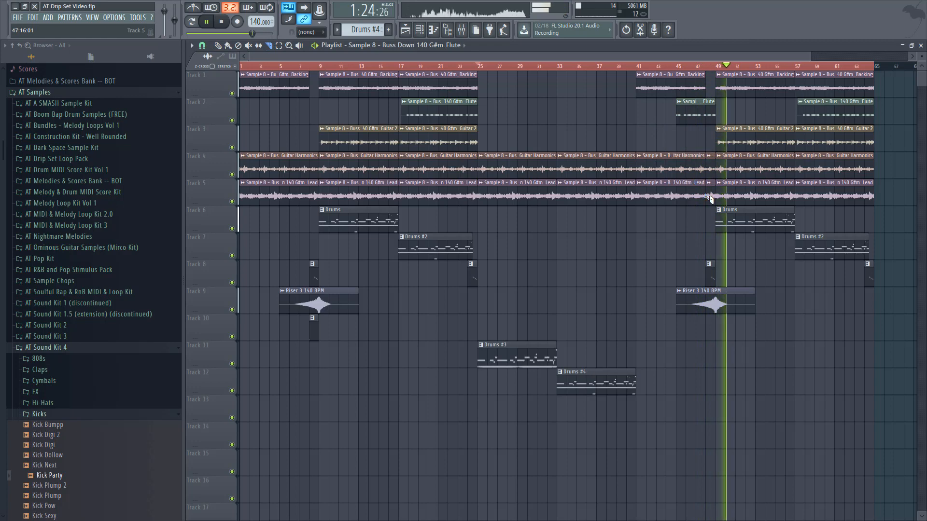
pyautogui.press('p')
pyautogui.rightClick(710, 194)
pyautogui.press('space')
pyautogui.press('space')
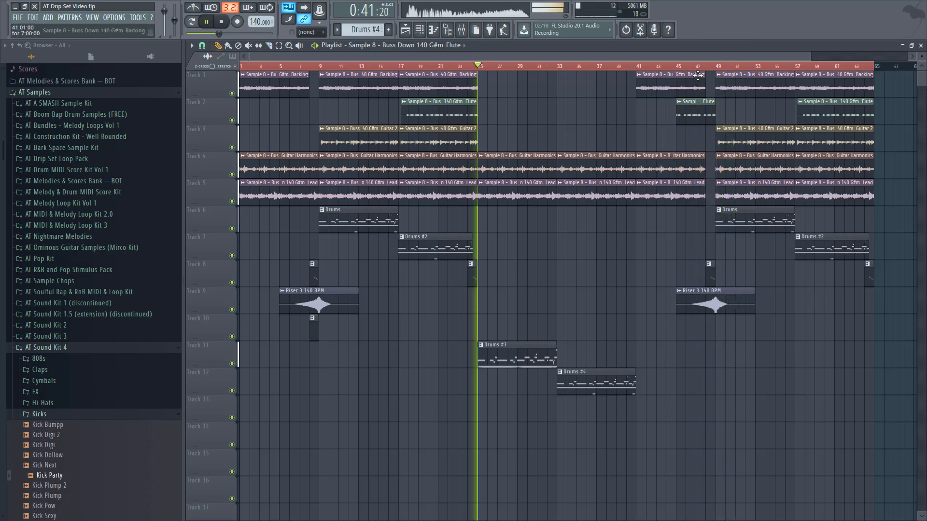
pyautogui.click(698, 66)
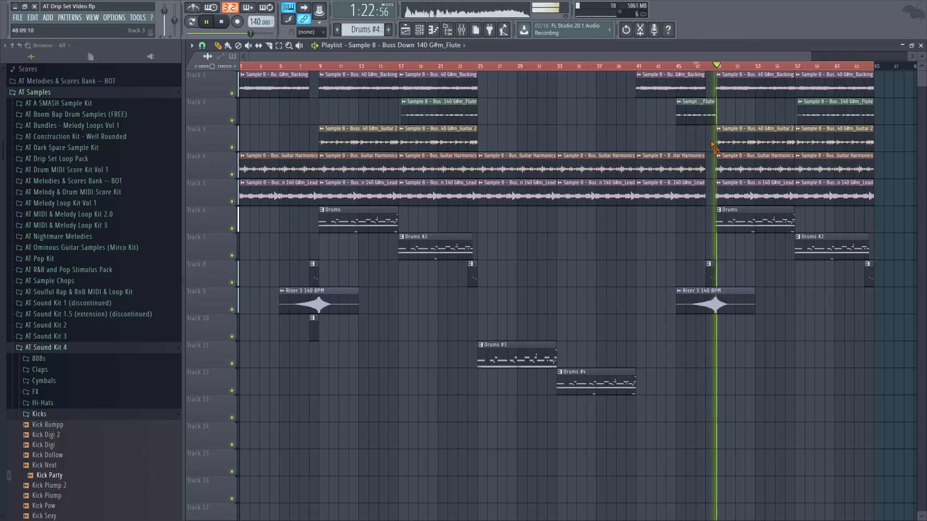
pyautogui.click(640, 66)
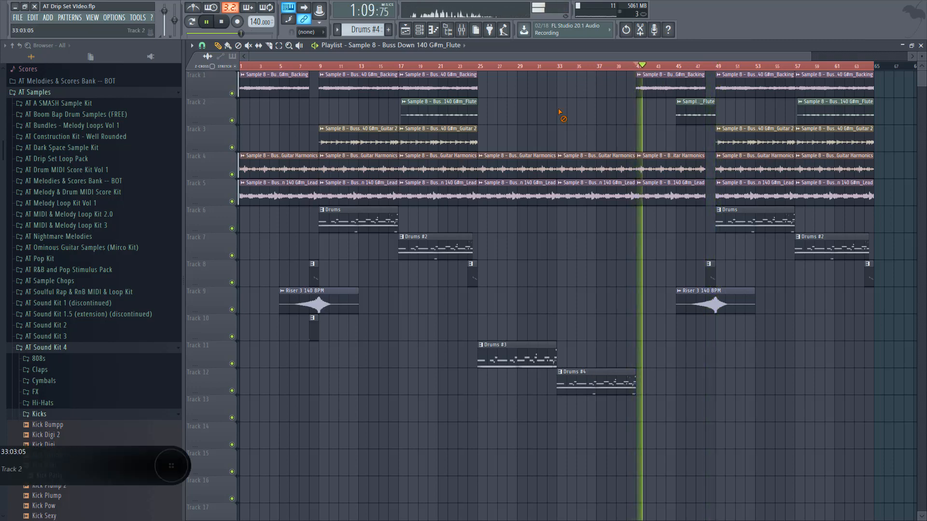
# - Insert Soundgoodizer in slot 2 of the Master track, adjust its amount in mode A and close its window
pyautogui.press('F9')
pyautogui.click(821, 128)
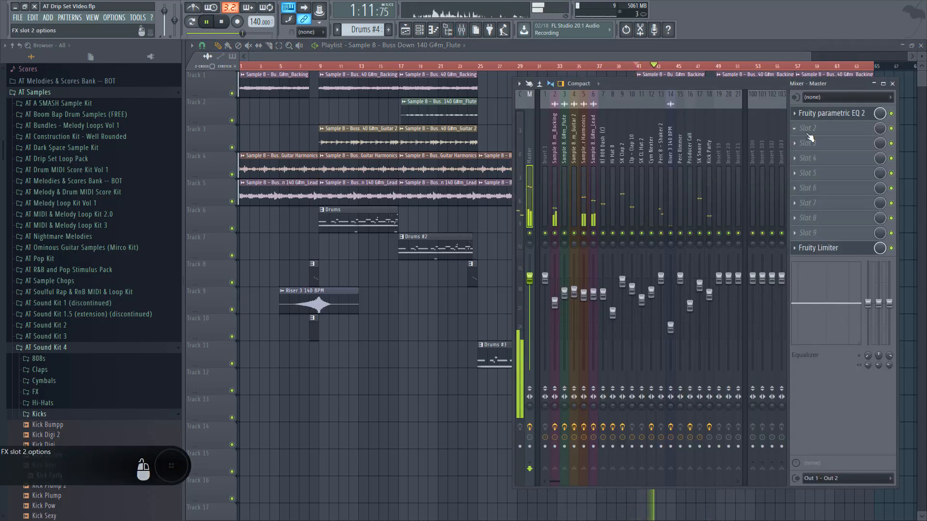
pyautogui.moveTo(816, 141)
pyautogui.click(659, 167)
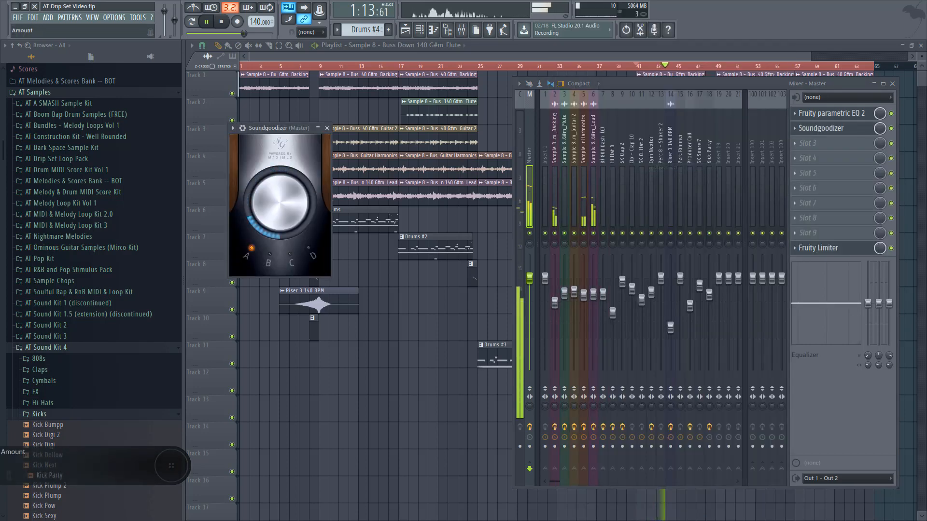
pyautogui.click(327, 128)
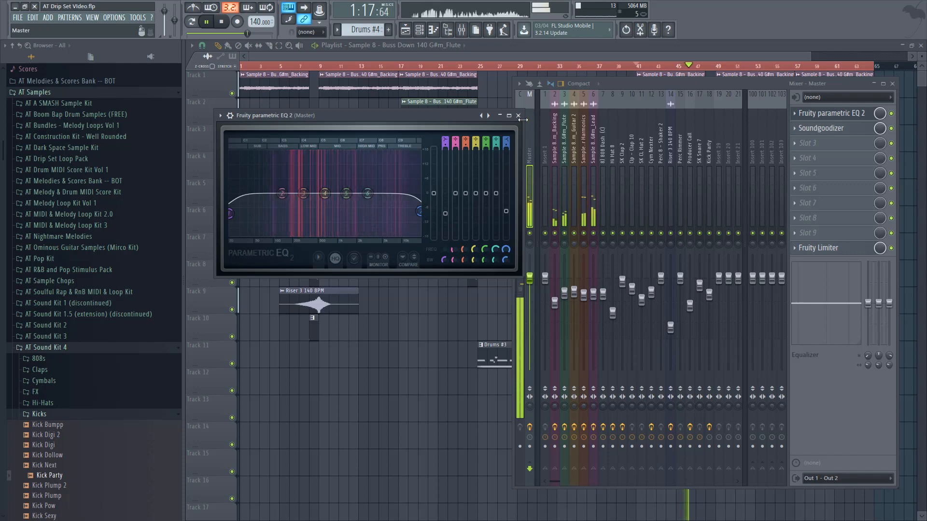
# - Fine-tune the Master's Parametric EQ 2 with band 5 at 0.6 dB and 2137 Hz, slight boosts on bands 3 and 6 and a slight dip on band 4
pyautogui.click(518, 116)
pyautogui.click(859, 113)
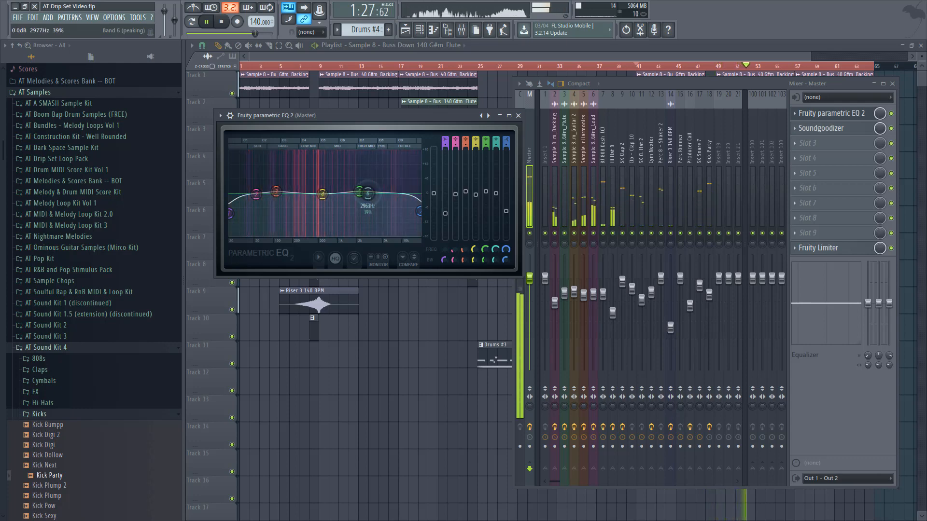
pyautogui.moveTo(407, 193); pyautogui.dragTo(358, 192)
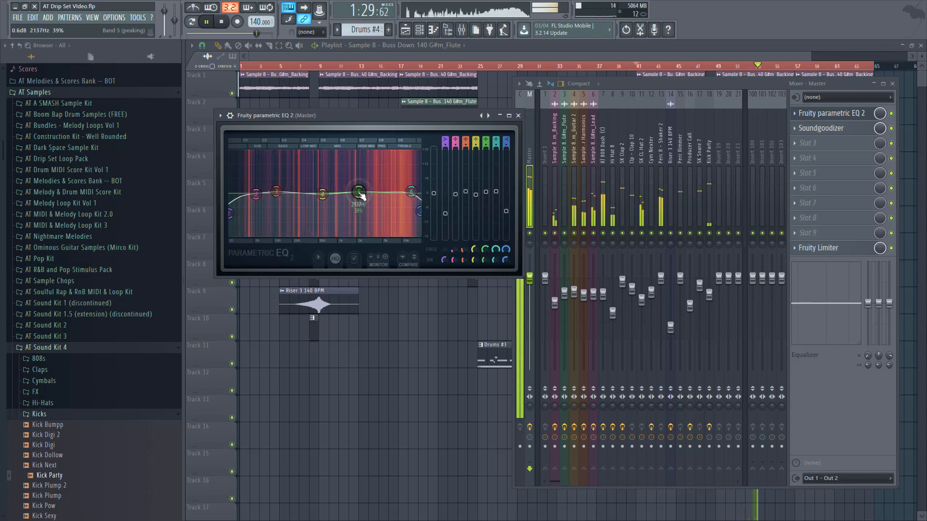
pyautogui.moveTo(277, 192); pyautogui.dragTo(325, 198)
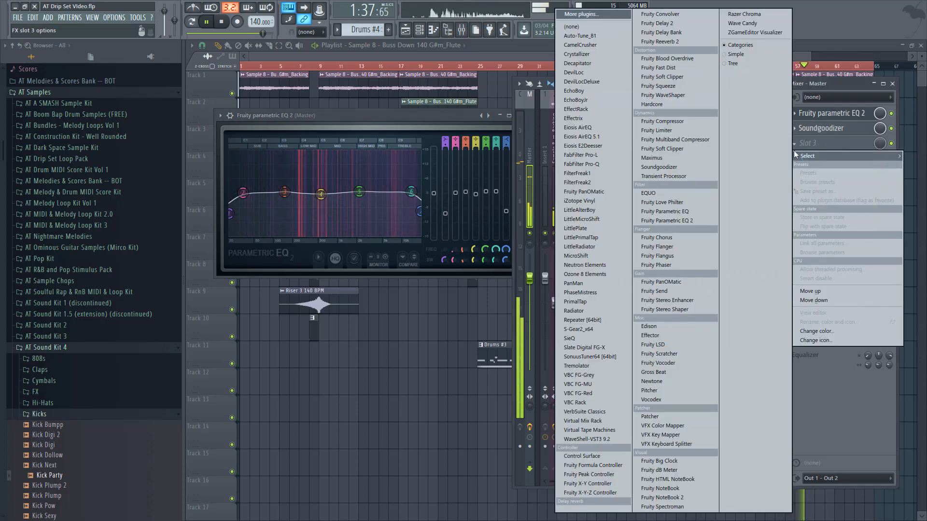
# - Insert Ozone 8 Elements in slot 3 of the Master track and dismiss its update notice
pyautogui.click(811, 143)
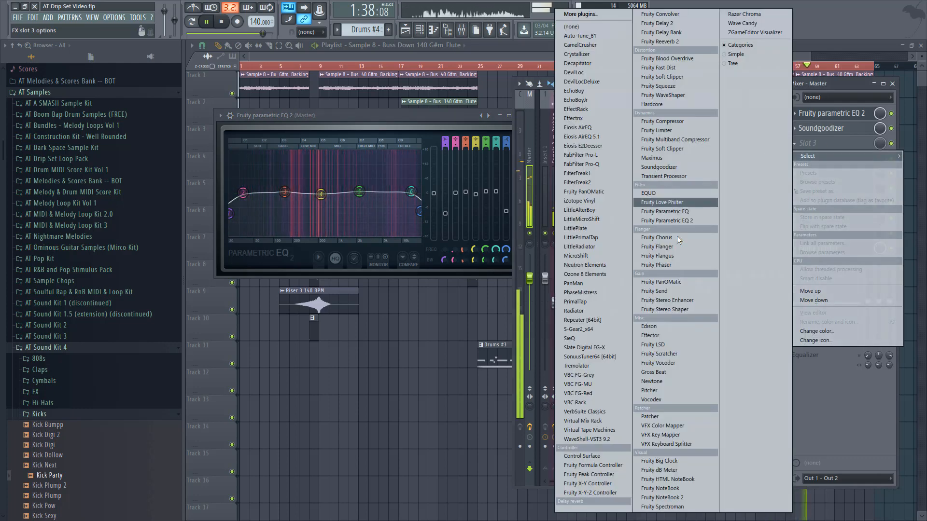
pyautogui.click(605, 274)
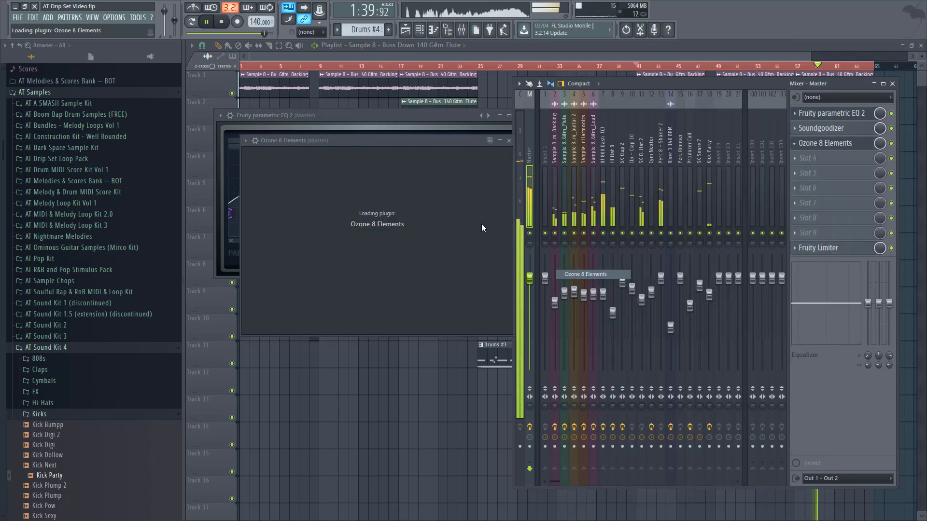
pyautogui.click(370, 270)
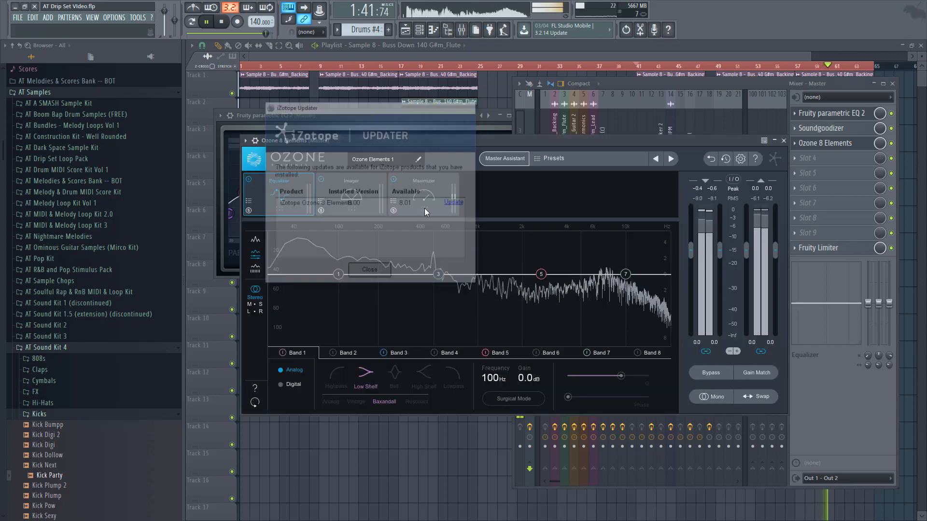
# - Set Ozone's Maximizer to a -0.1 dB ceiling and IRC II, with unlinked Transient 21% and Sustain 31%, and enable and raise Transient Emphasis
pyautogui.click(424, 207)
pyautogui.moveTo(404, 297); pyautogui.dragTo(402, 301)
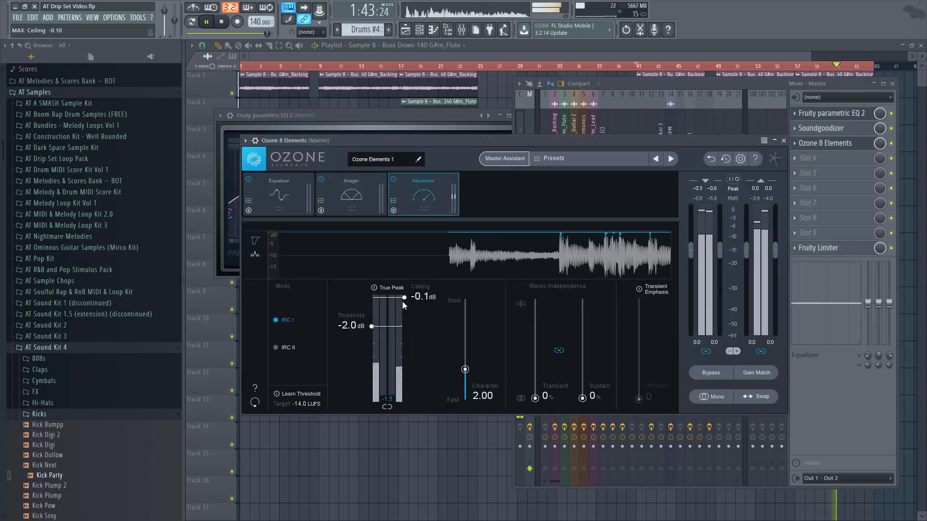
pyautogui.click(289, 349)
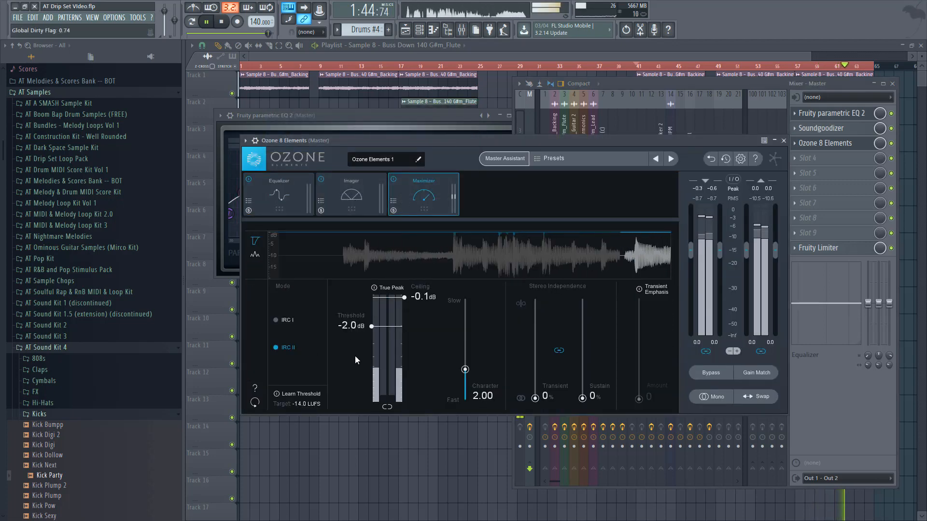
pyautogui.moveTo(584, 400); pyautogui.dragTo(583, 368)
pyautogui.click(560, 352)
pyautogui.click(638, 289)
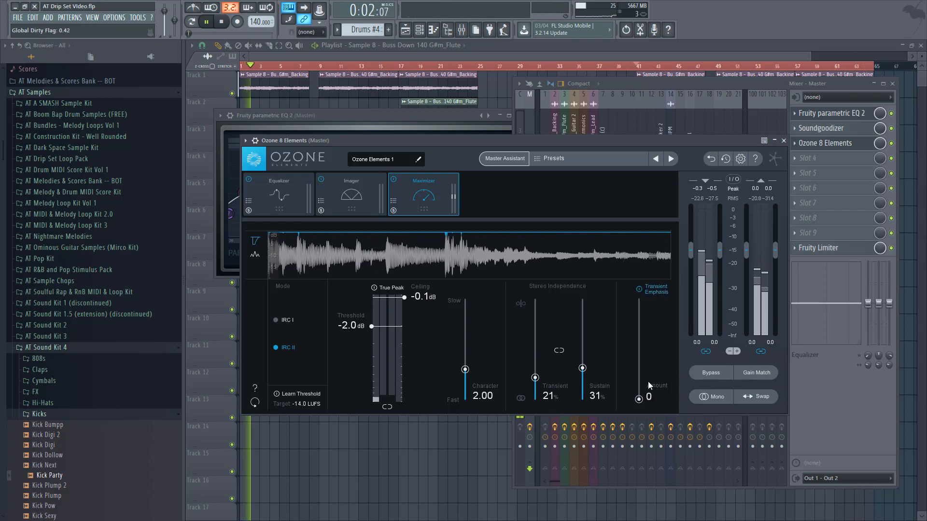
pyautogui.moveTo(648, 384); pyautogui.dragTo(639, 381)
# - Set Ozone's Imager width to 9.6, look at its Equalizer module and close the Ozone window
pyautogui.click(382, 205)
pyautogui.moveTo(371, 326); pyautogui.dragTo(370, 325)
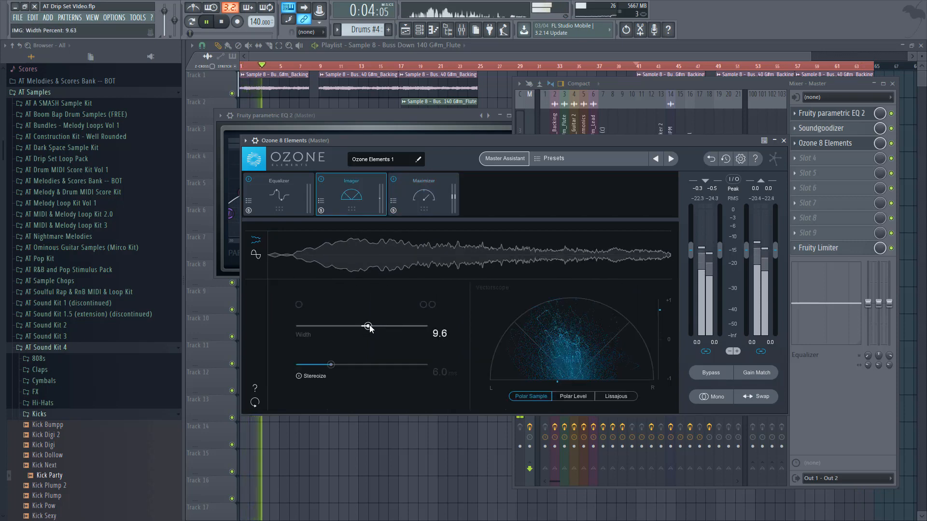
pyautogui.click(279, 207)
pyautogui.press('Escape')
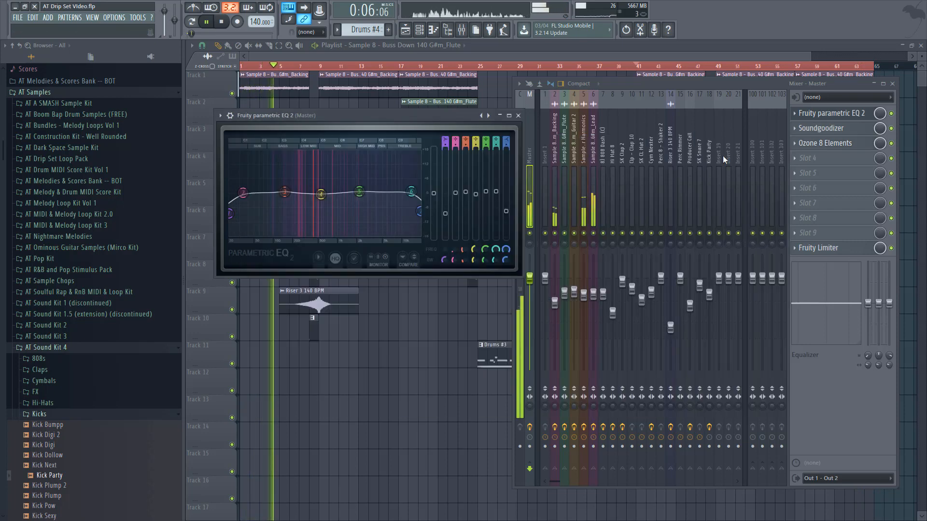
# - In the Lead track's Parametric EQ 2, dip band 4 and slightly boost band 6, and close its window
pyautogui.click(593, 208)
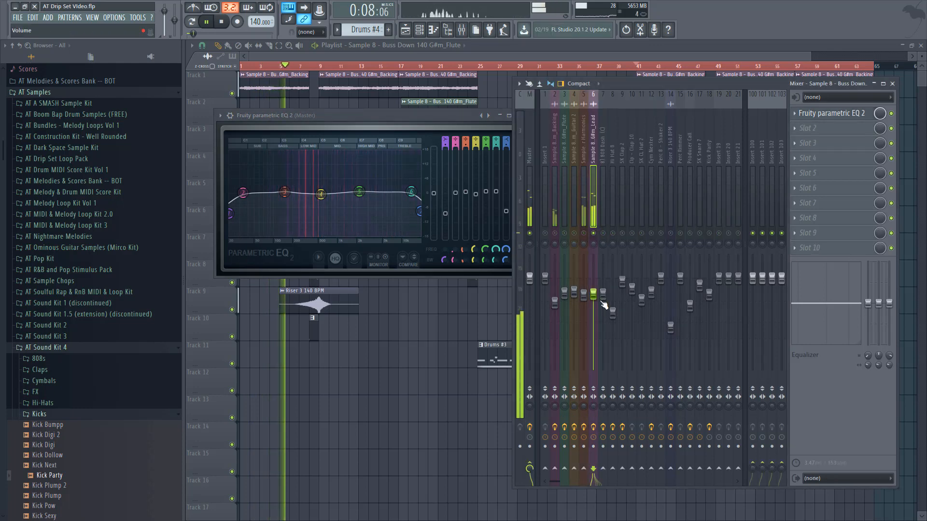
pyautogui.click(831, 113)
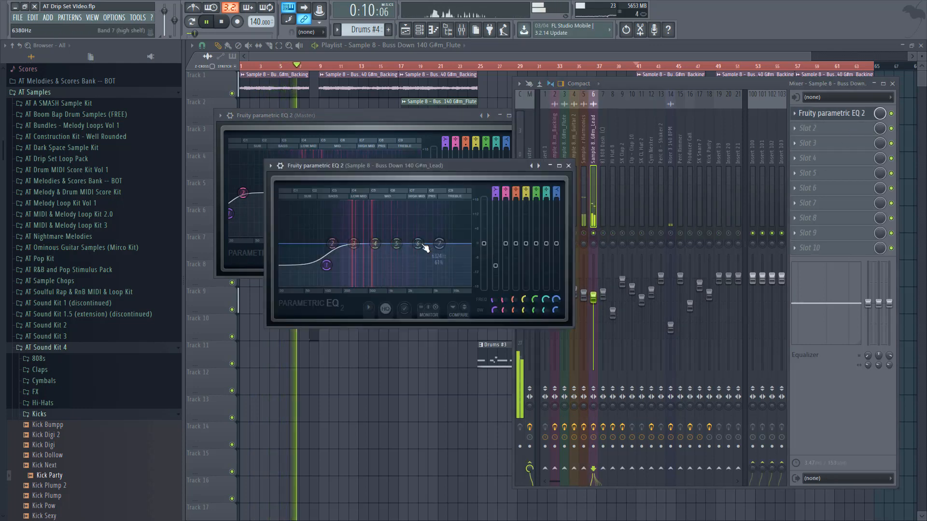
pyautogui.moveTo(375, 243); pyautogui.dragTo(420, 240)
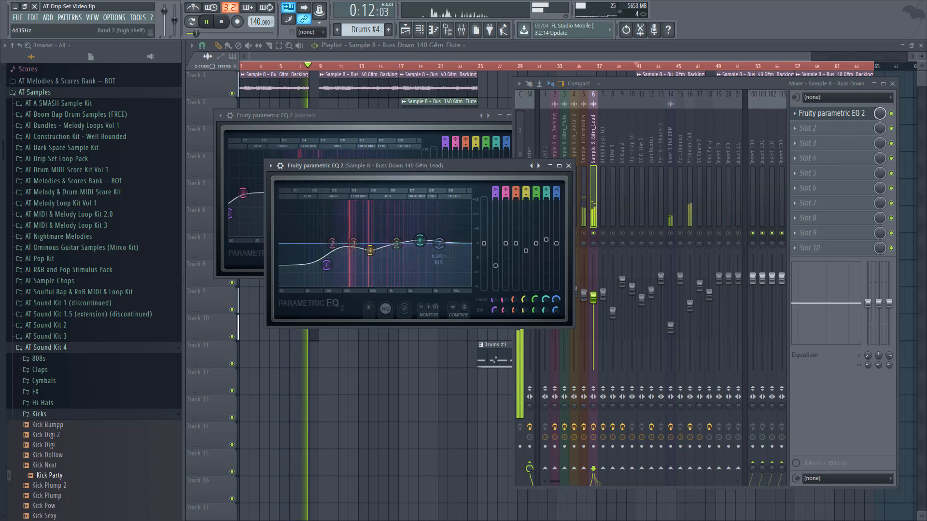
pyautogui.click(568, 166)
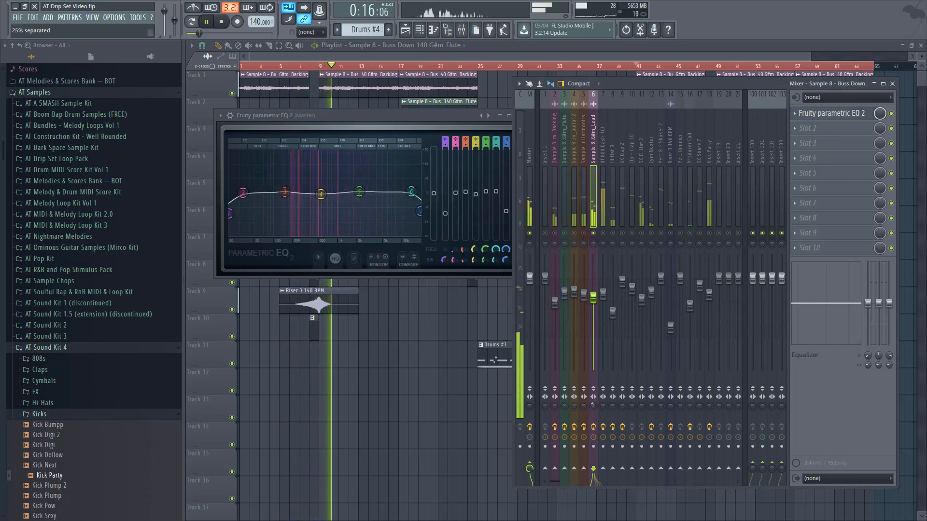
# - Balance the guitar tracks with Guitar 2 briefly soloed: Guitar Harmonics at -5.4 dB and Guitar 2 at -2.9 dB
pyautogui.click(583, 295)
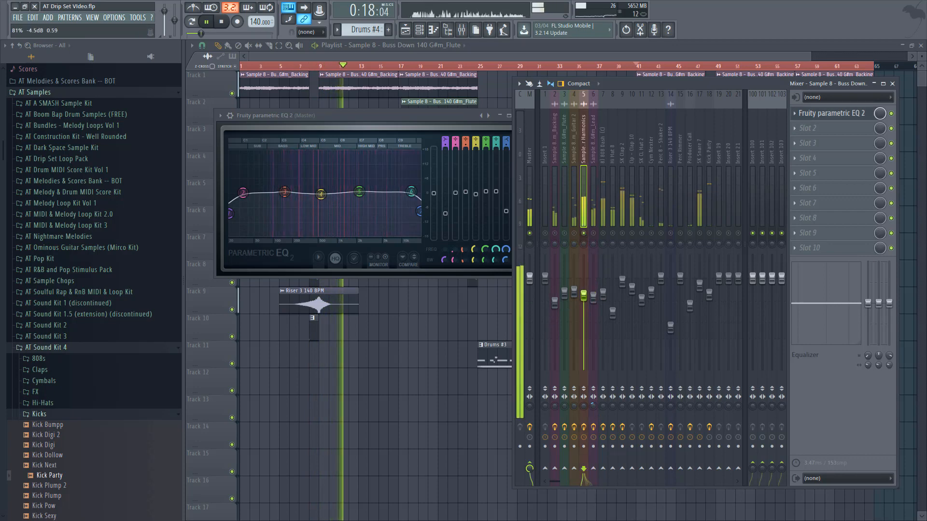
pyautogui.click(577, 241)
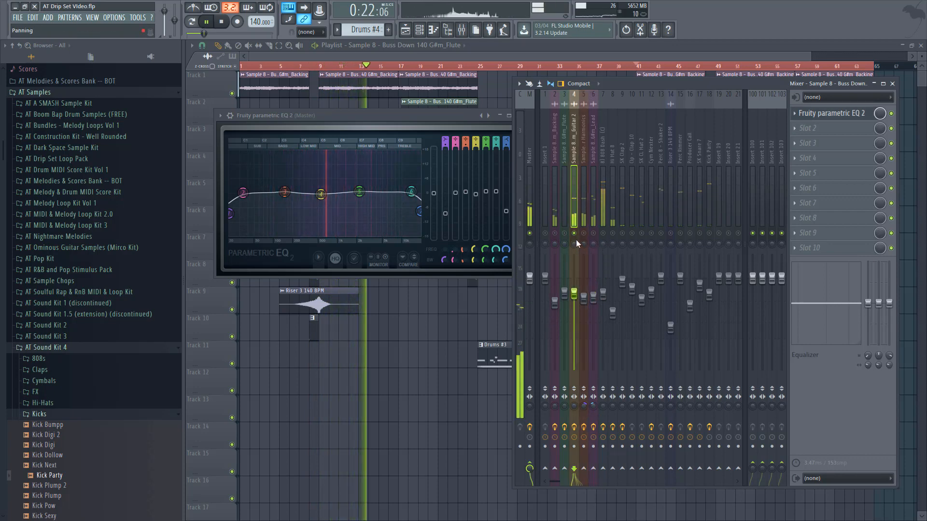
pyautogui.click(584, 296)
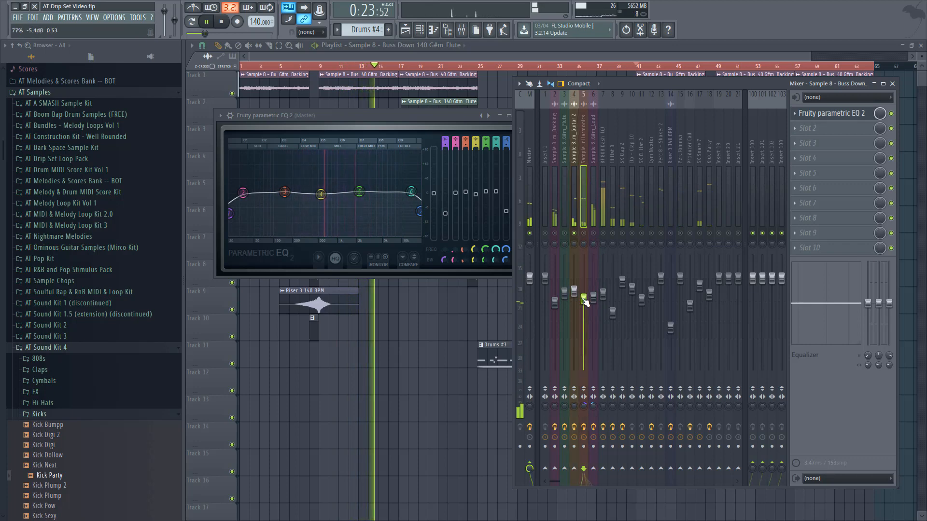
pyautogui.rightClick(575, 234)
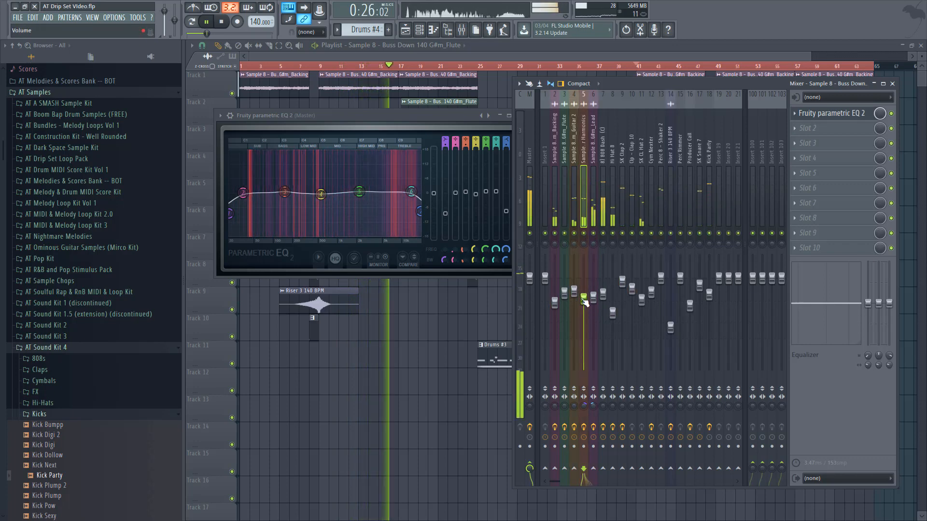
pyautogui.moveTo(574, 292); pyautogui.dragTo(574, 289)
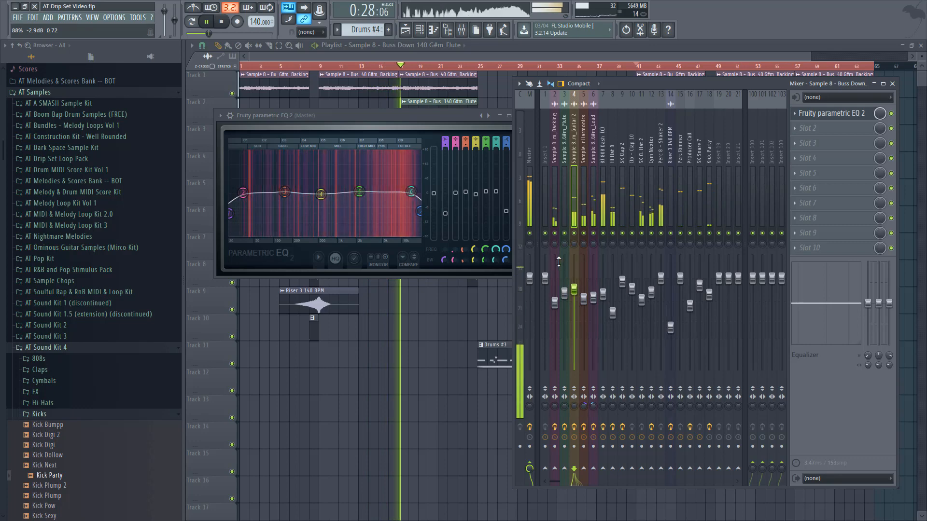
# - Close the floating windows, hide the browser for a full-width playlist, stop playback and save the project
pyautogui.press('F12')
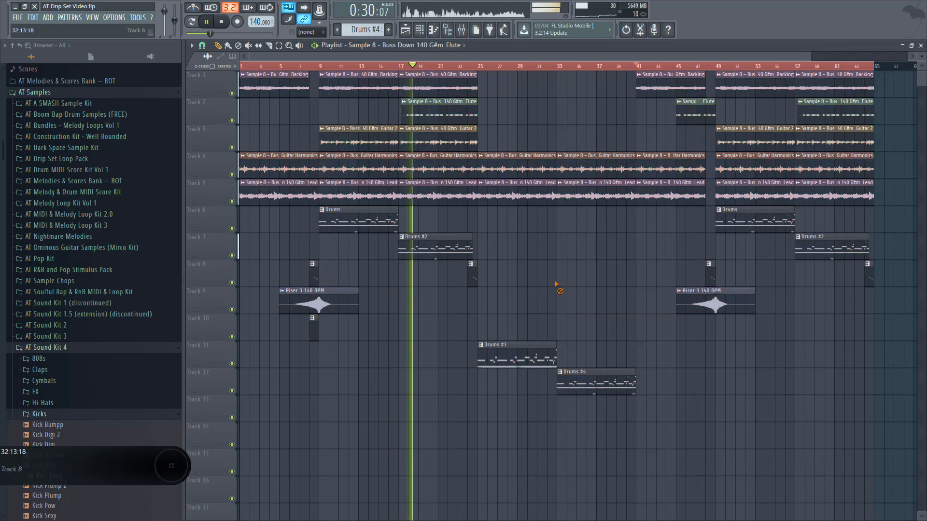
pyautogui.scroll(-1, 555, 284)
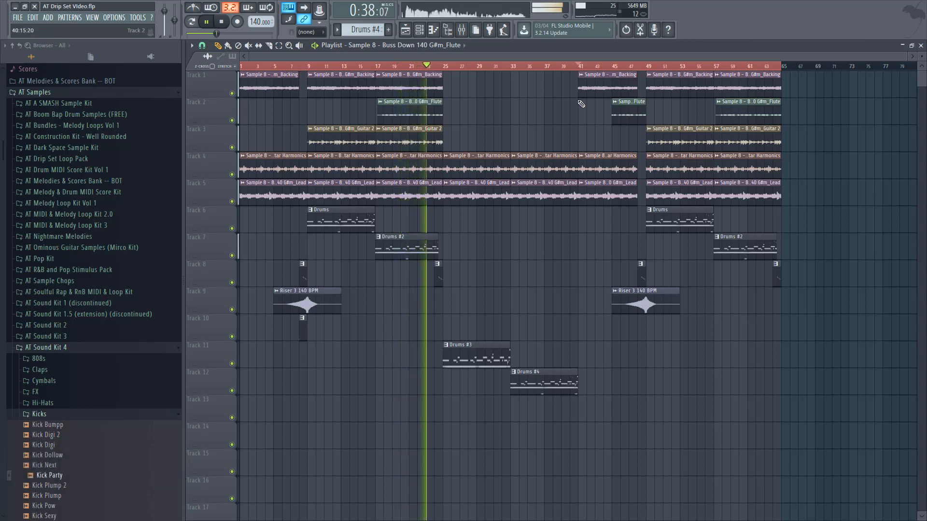
pyautogui.hotkey('alt', 'F8')
pyautogui.click(223, 22)
pyautogui.hotkey('ctrl', 's')
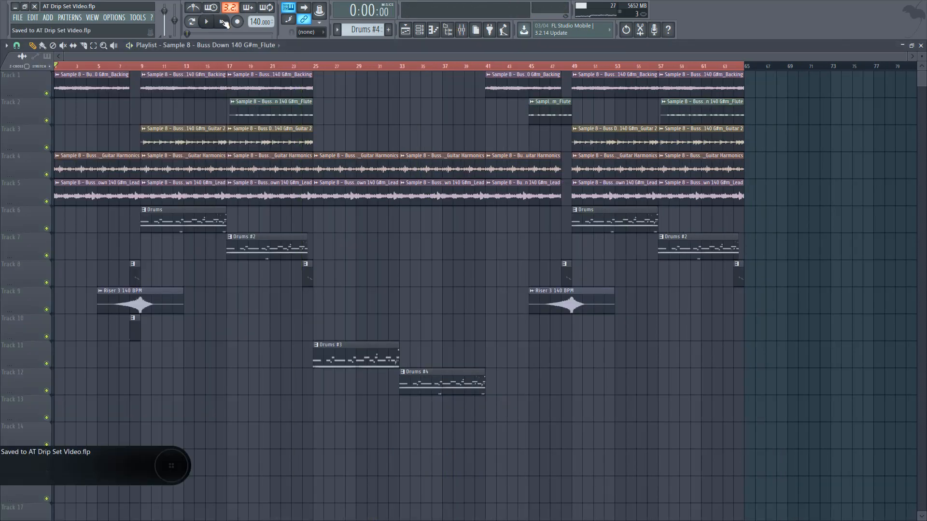
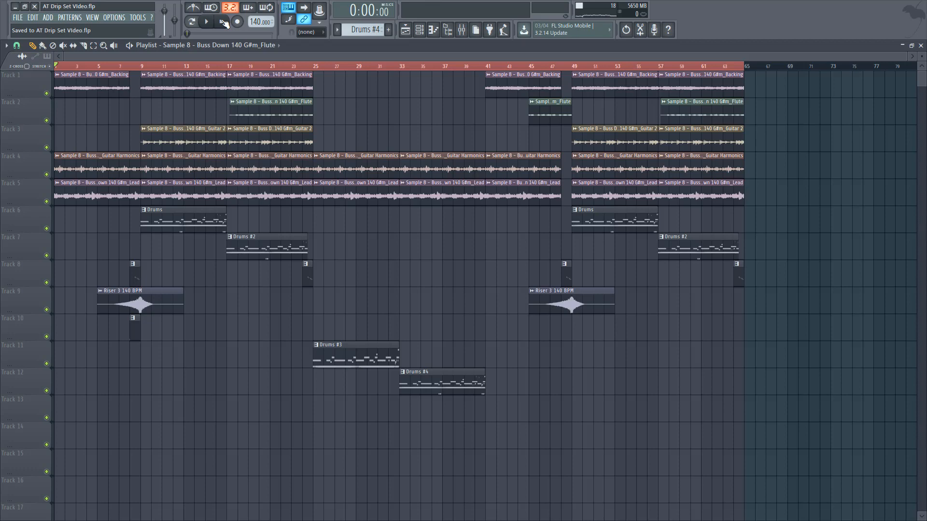
# - Check the root note and scale options for scale highlighting in the 808 Dash piano roll of Drums #3
pyautogui.doubleClick(358, 341)
pyautogui.click(206, 199)
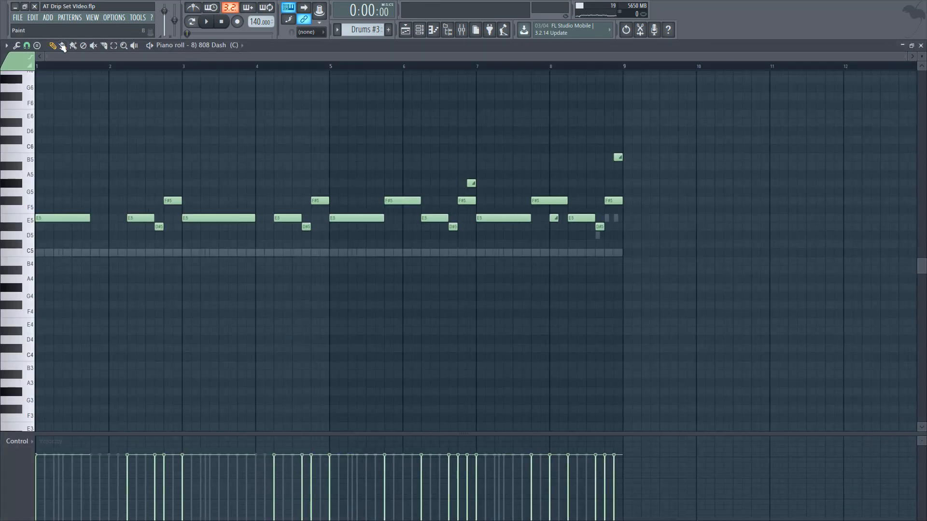
pyautogui.click(7, 46)
pyautogui.moveTo(36, 105)
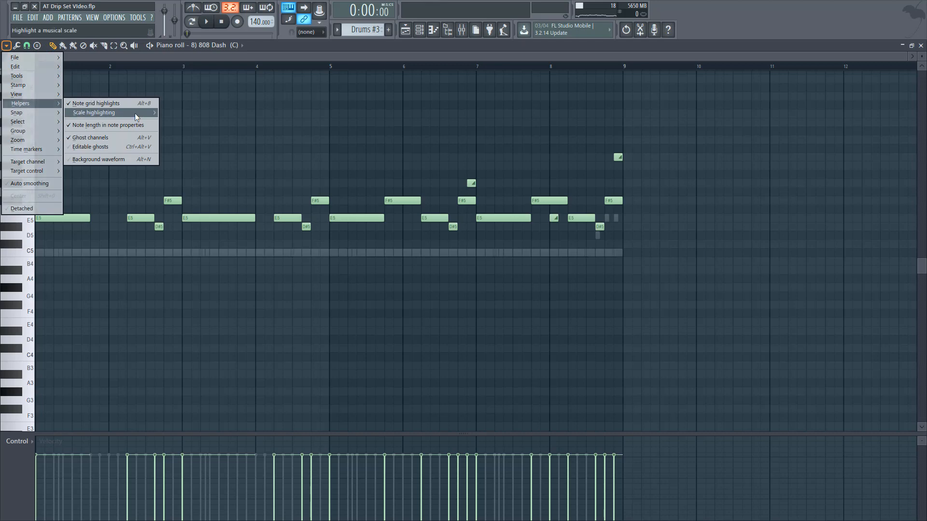
pyautogui.moveTo(134, 113)
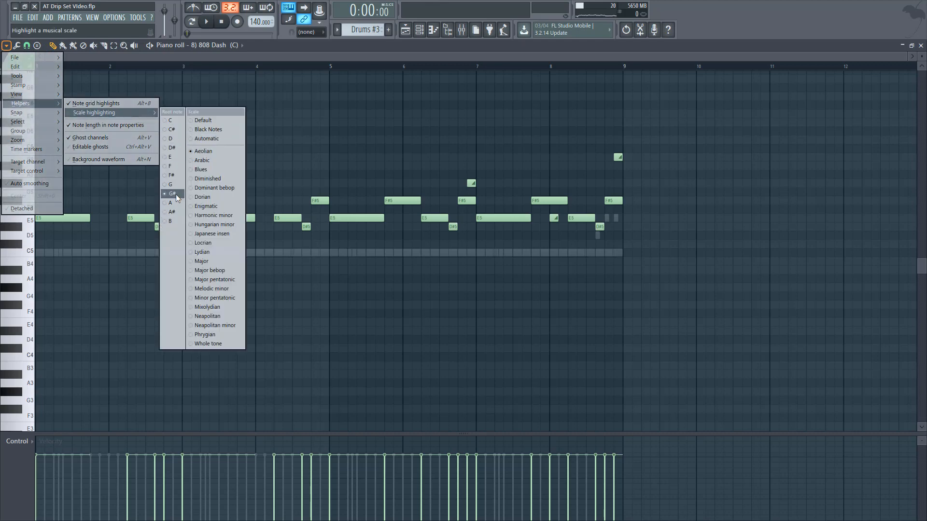
pyautogui.click(533, 151)
pyautogui.press('Escape')
pyautogui.press('Escape')
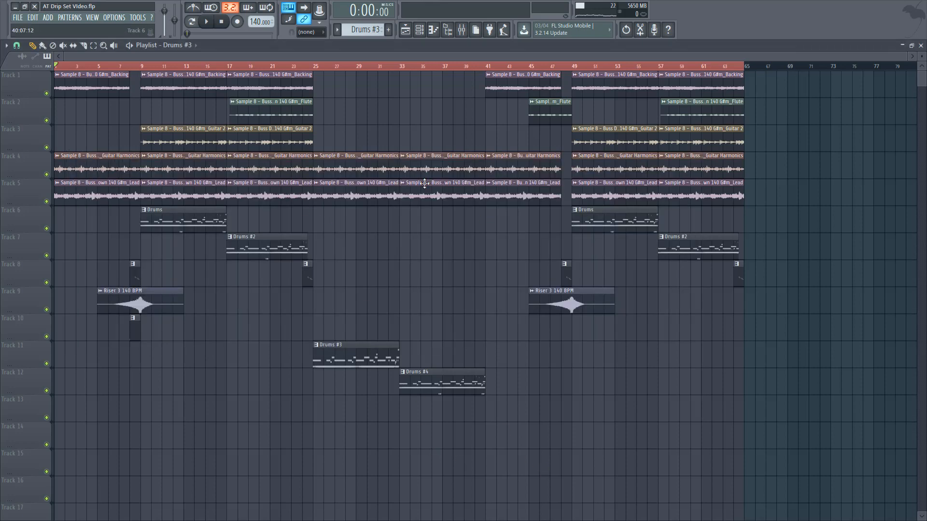
# - Reopen Drums #3 to review the 808 Dash note pattern, and return to the playlist
pyautogui.doubleClick(372, 352)
pyautogui.press('Escape')
pyautogui.click(631, 198)
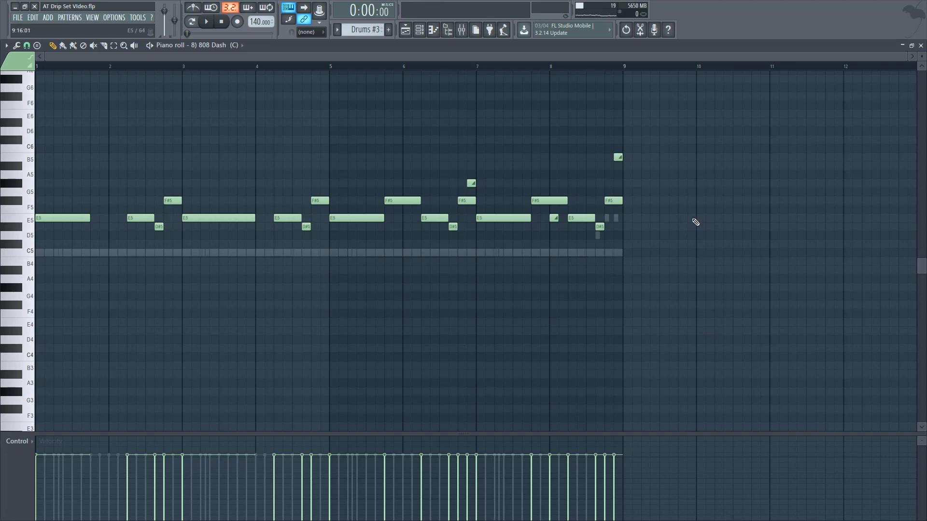
pyautogui.press('Escape')
pyautogui.press('Escape')
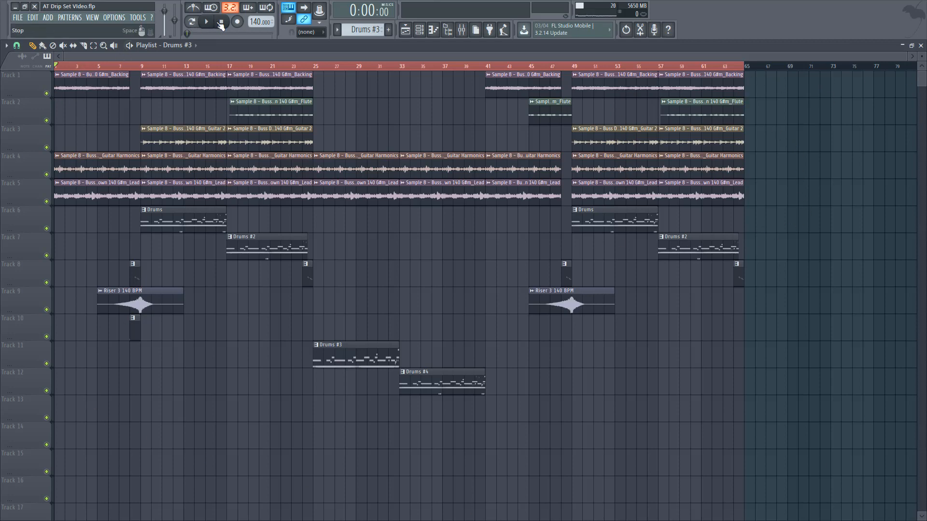
# - Examine the effects chain on the Producer Call mixer track, close the mixer and play the song from the start
pyautogui.click(471, 34)
pyautogui.click(515, 192)
pyautogui.click(497, 194)
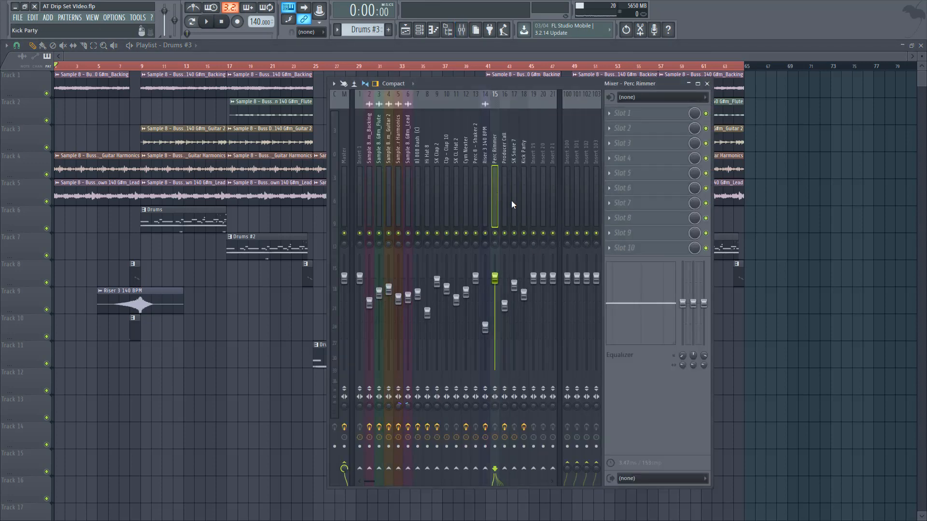
pyautogui.click(508, 202)
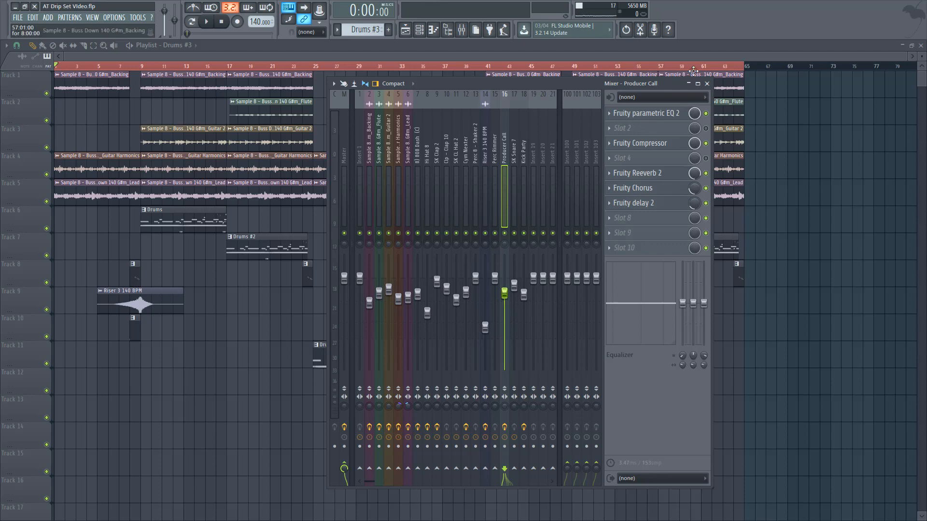
pyautogui.click(707, 84)
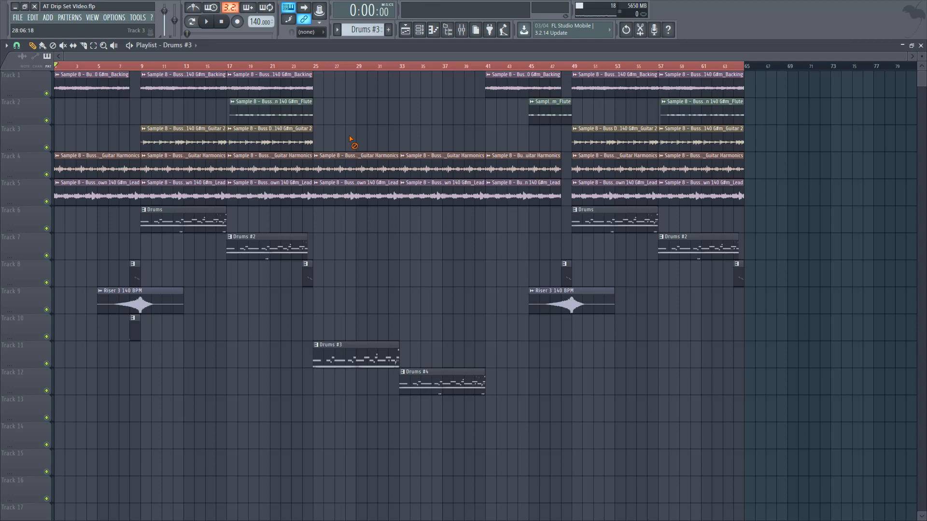
pyautogui.press('space')
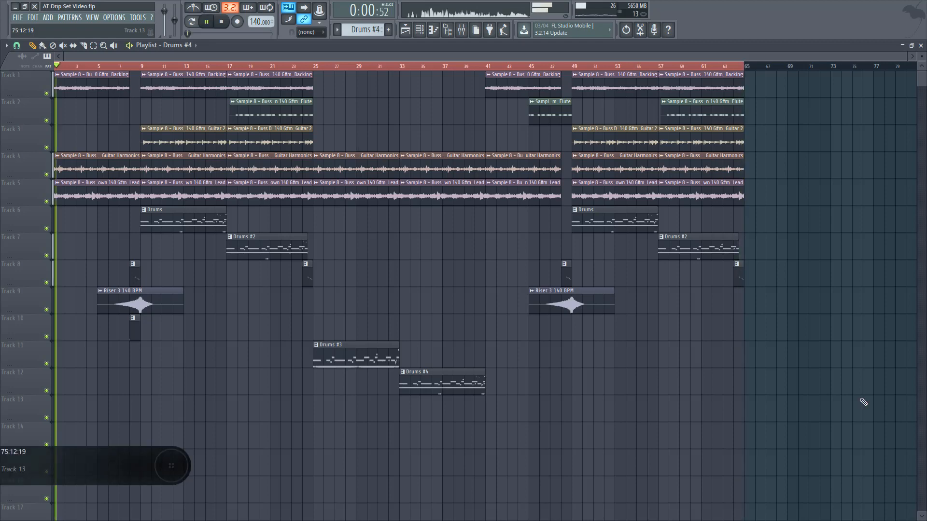